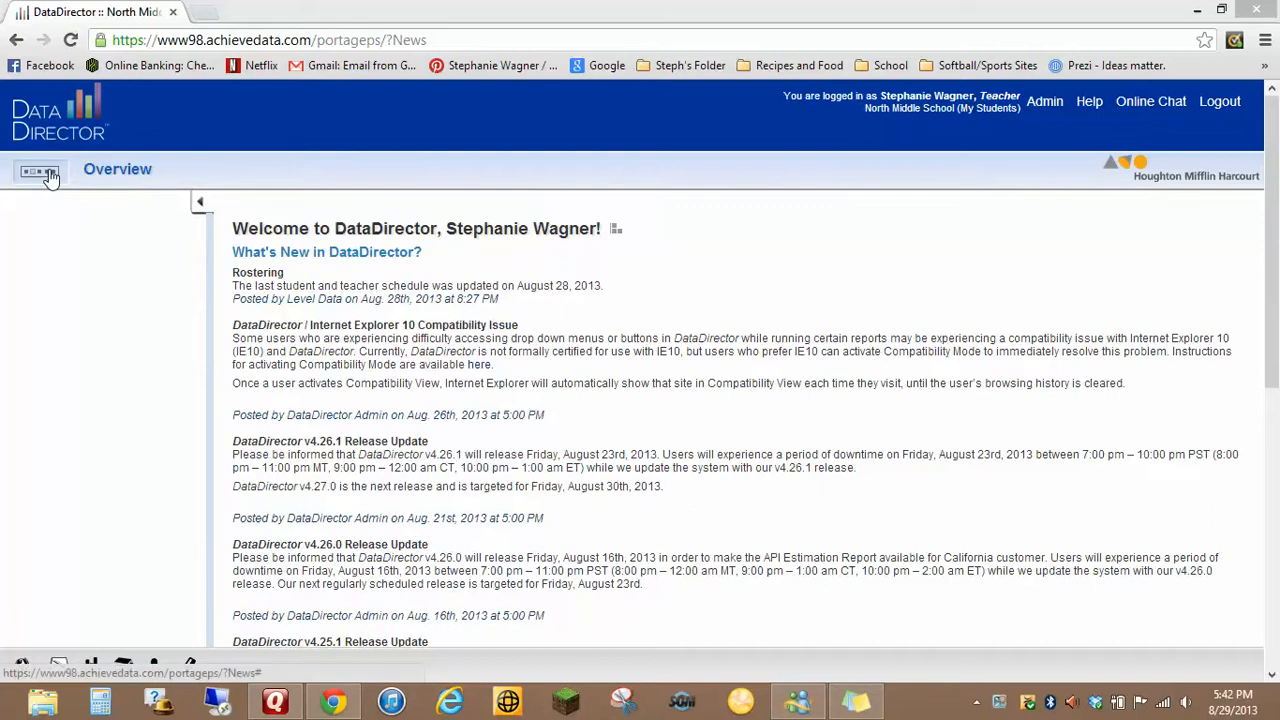
Step: Start creating a new answer sheet assessment in the Assessments area
left_click(51, 176)
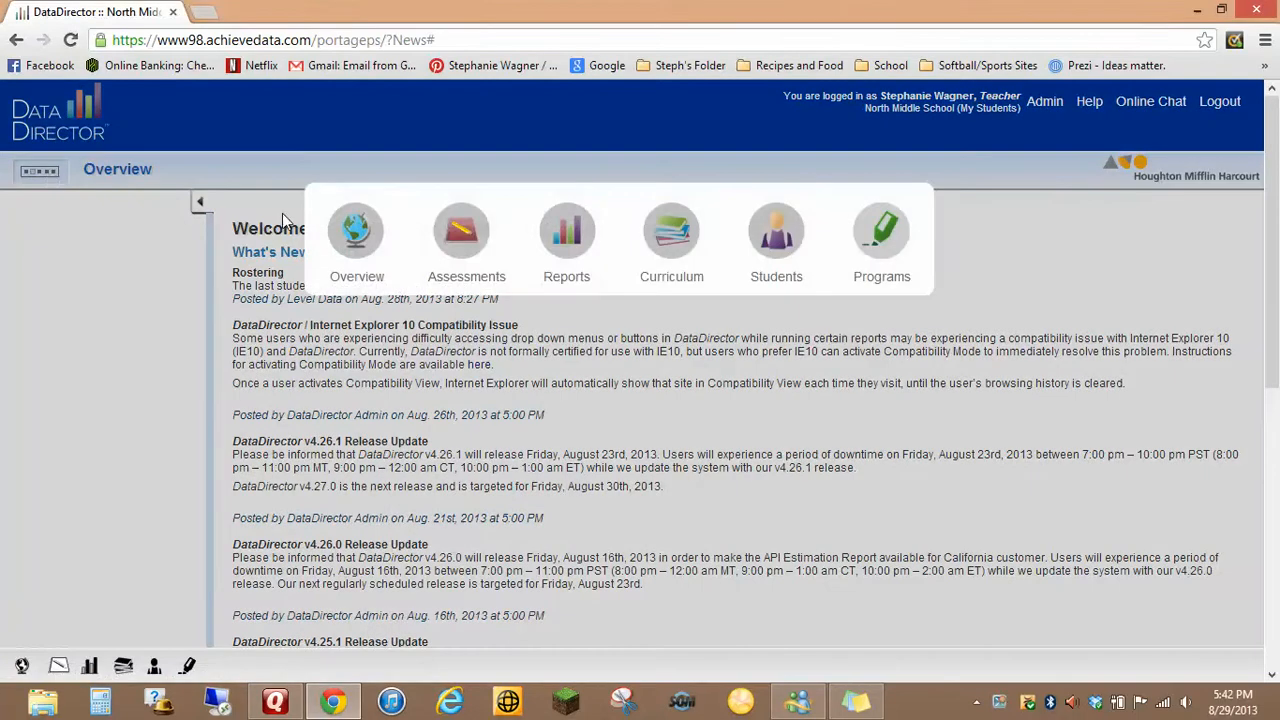
left_click(465, 232)
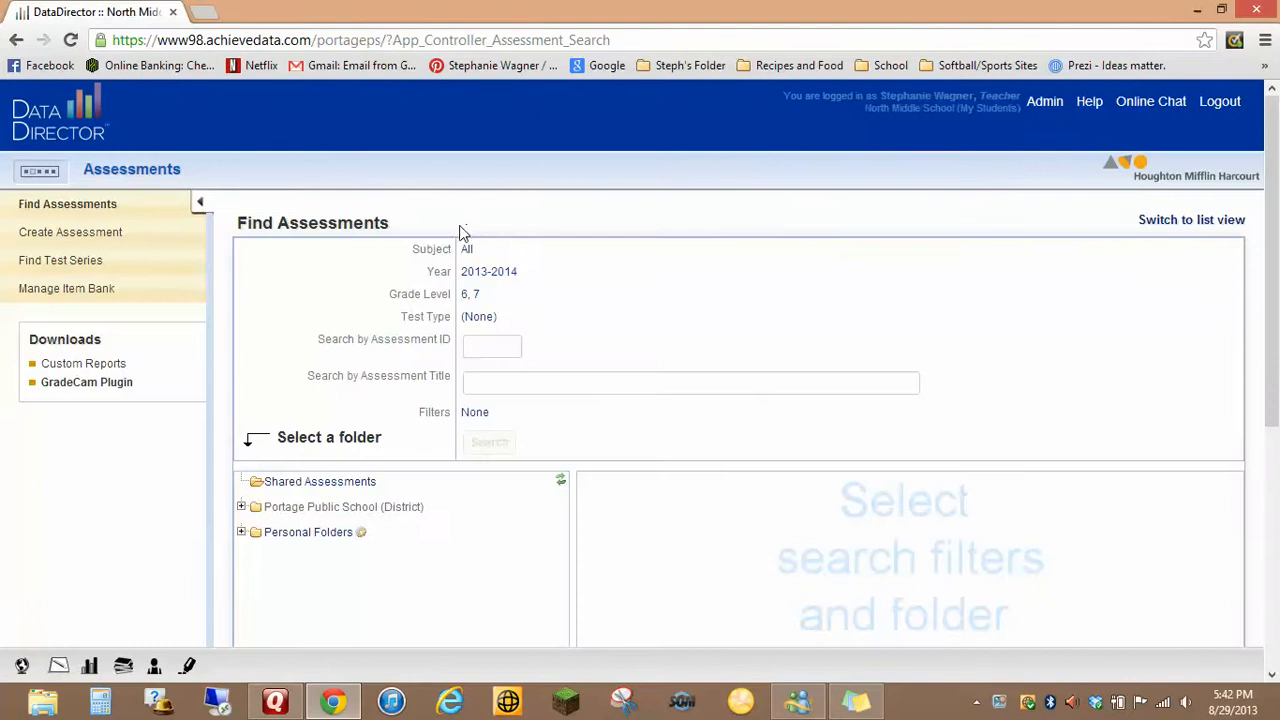
left_click(113, 234)
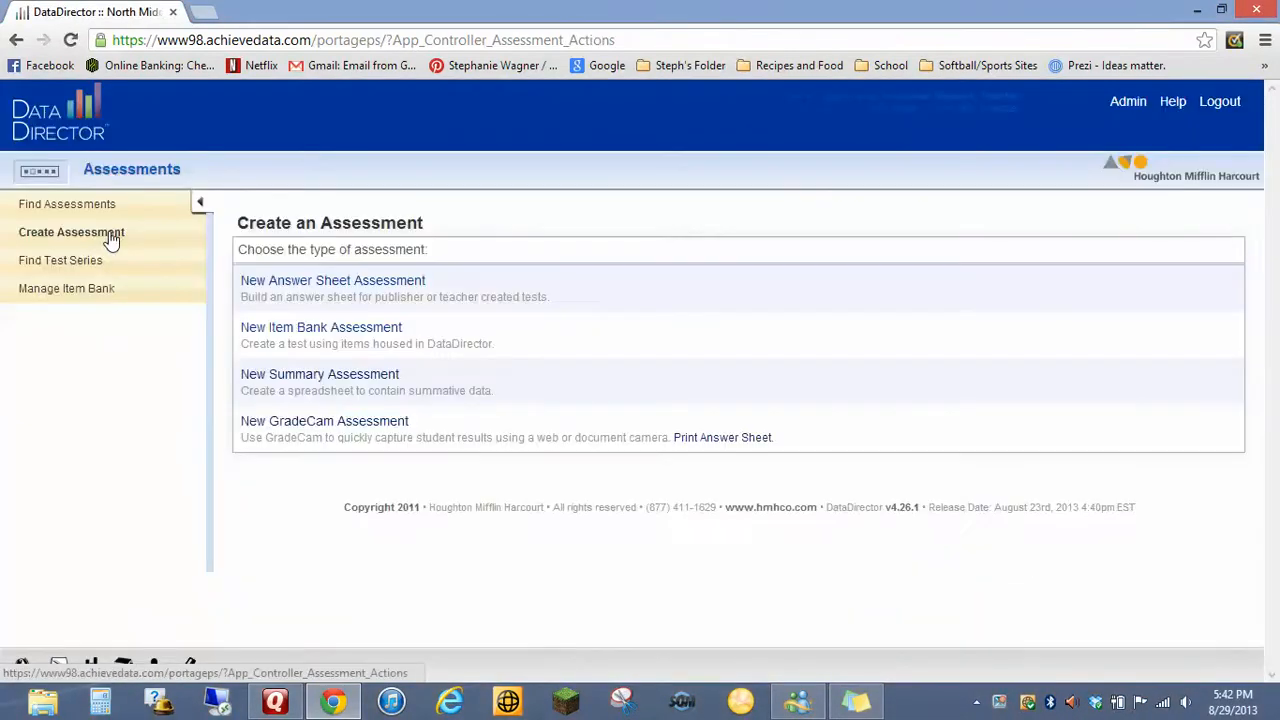
left_click(331, 282)
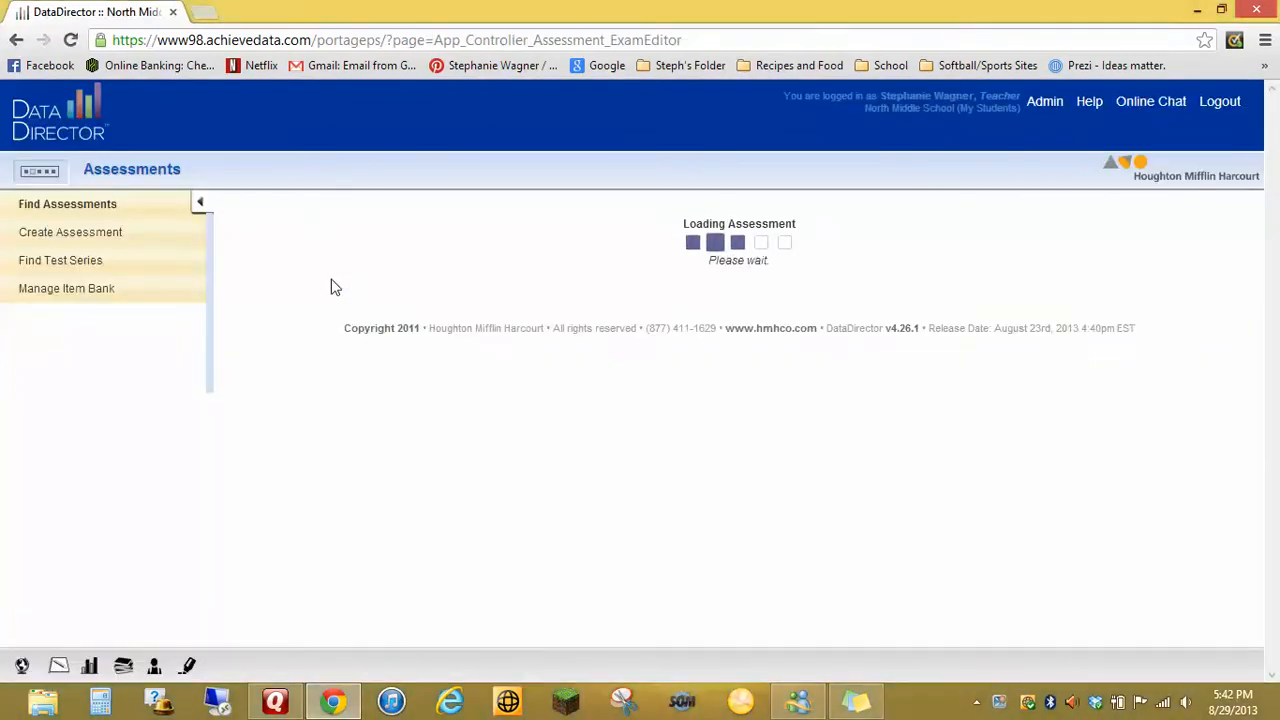
Step: Title the assessment "MS8 CSA Severe Weather" and assign it to grade 8
left_click(573, 265)
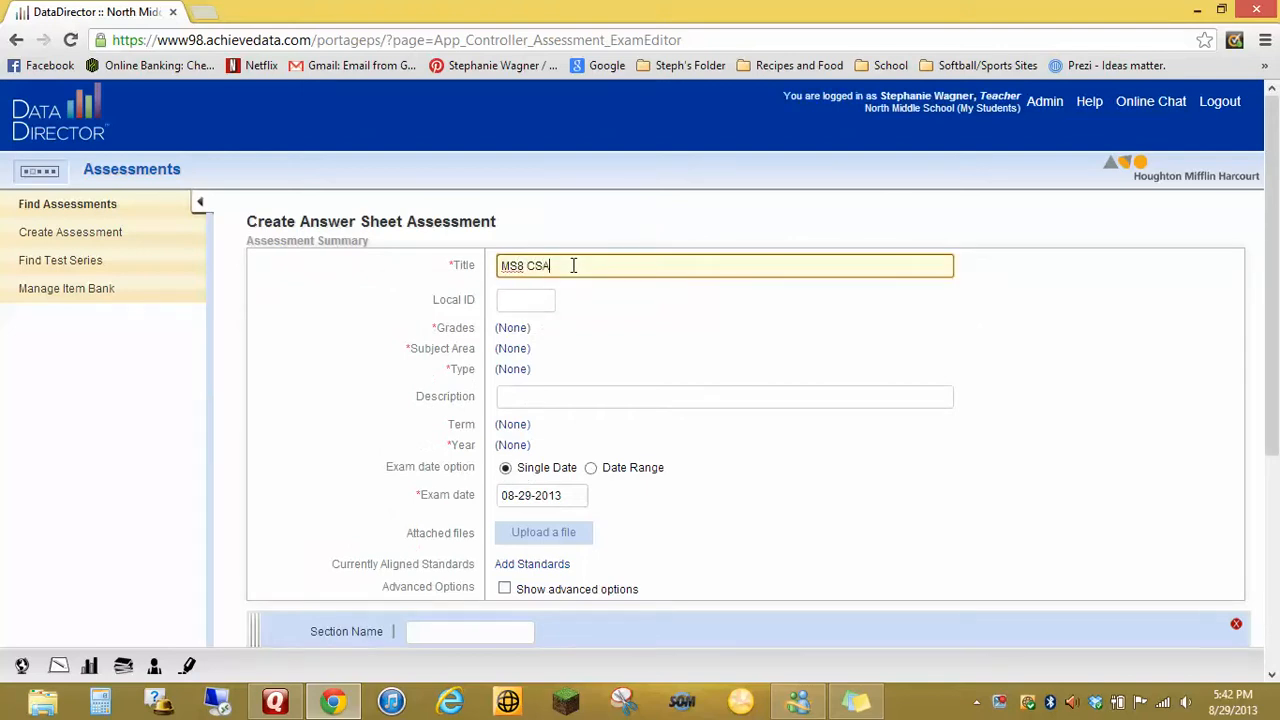
type("MS8 CSA Severe Weather")
left_click(512, 329)
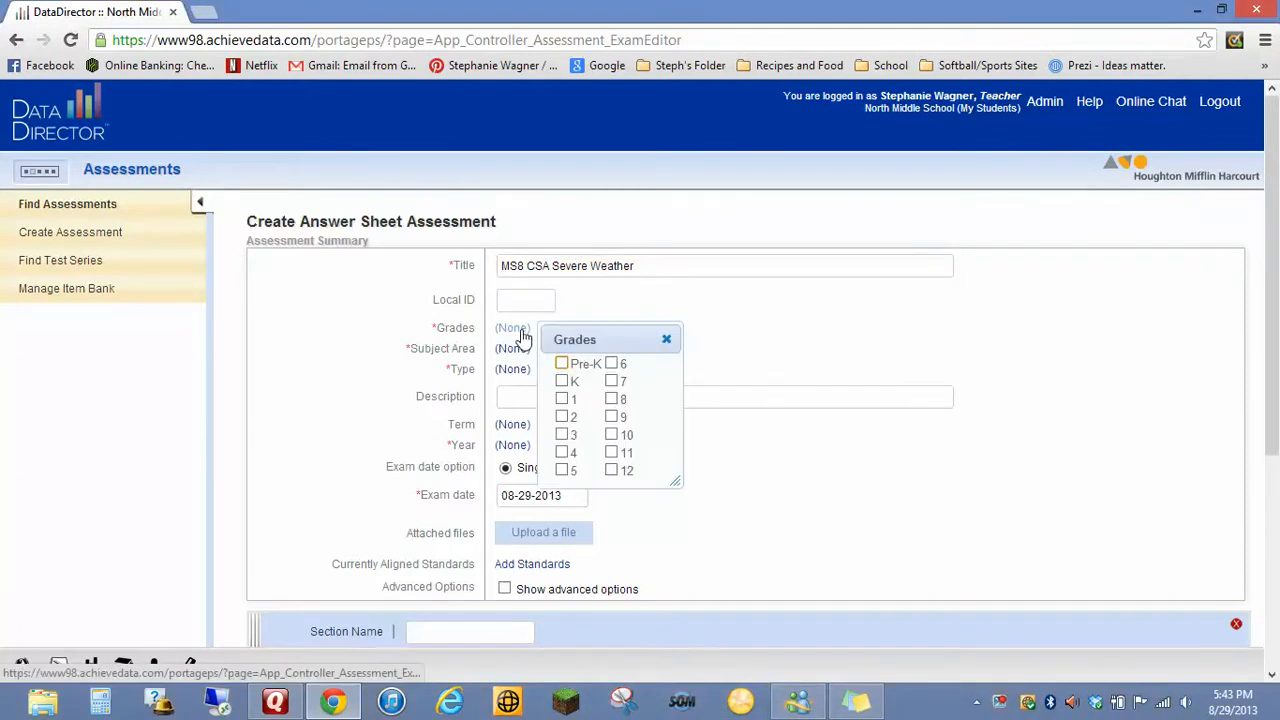
left_click(612, 399)
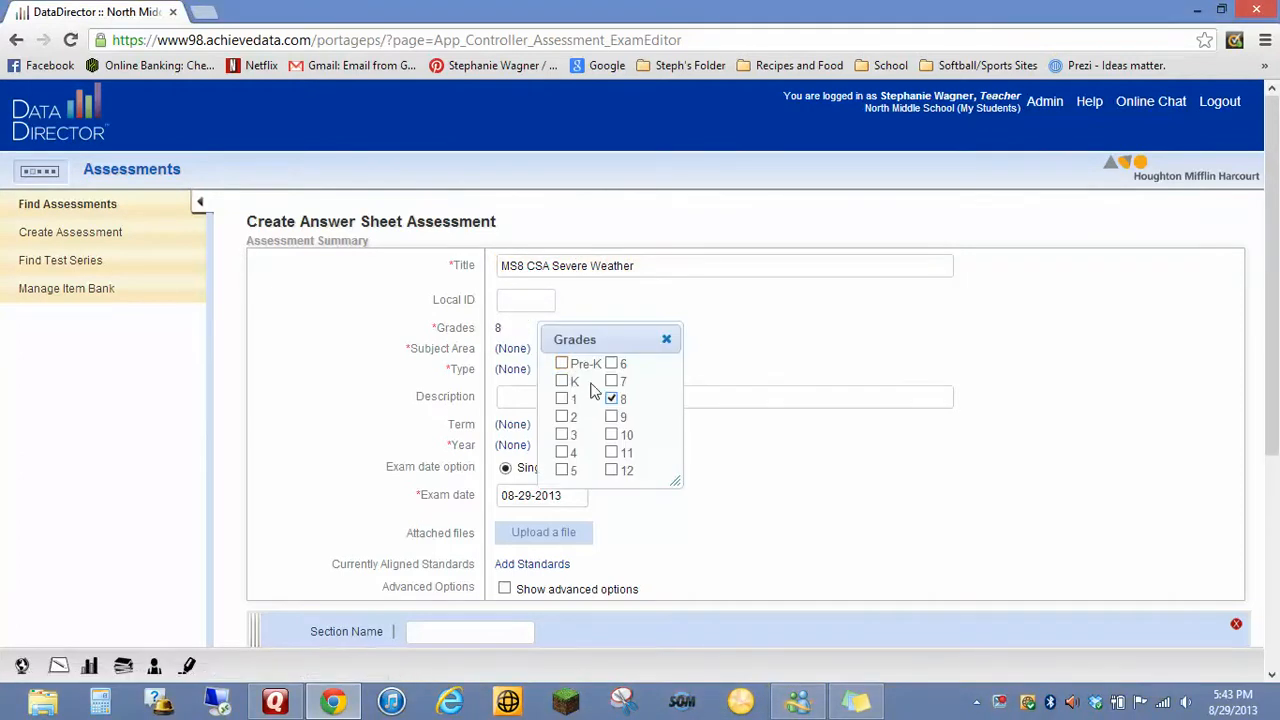
Step: Set the assessment's subject area to Science and its type to District
left_click(515, 349)
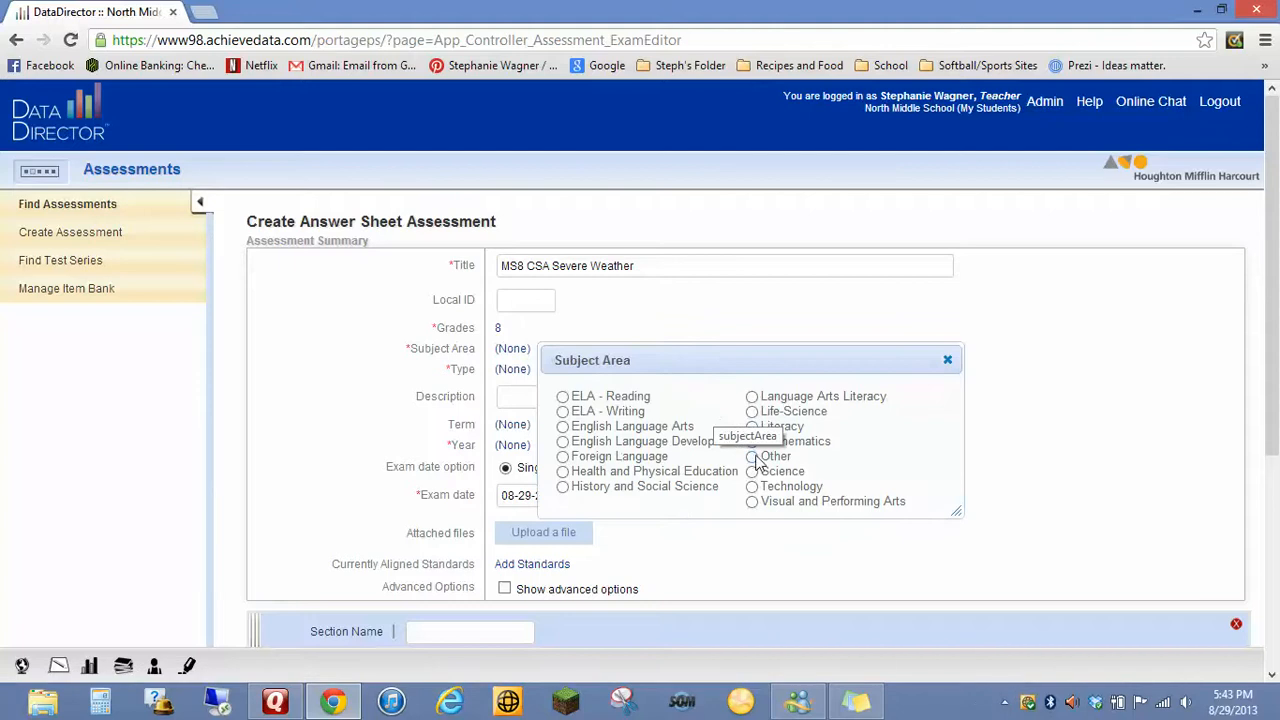
left_click(752, 471)
left_click(508, 370)
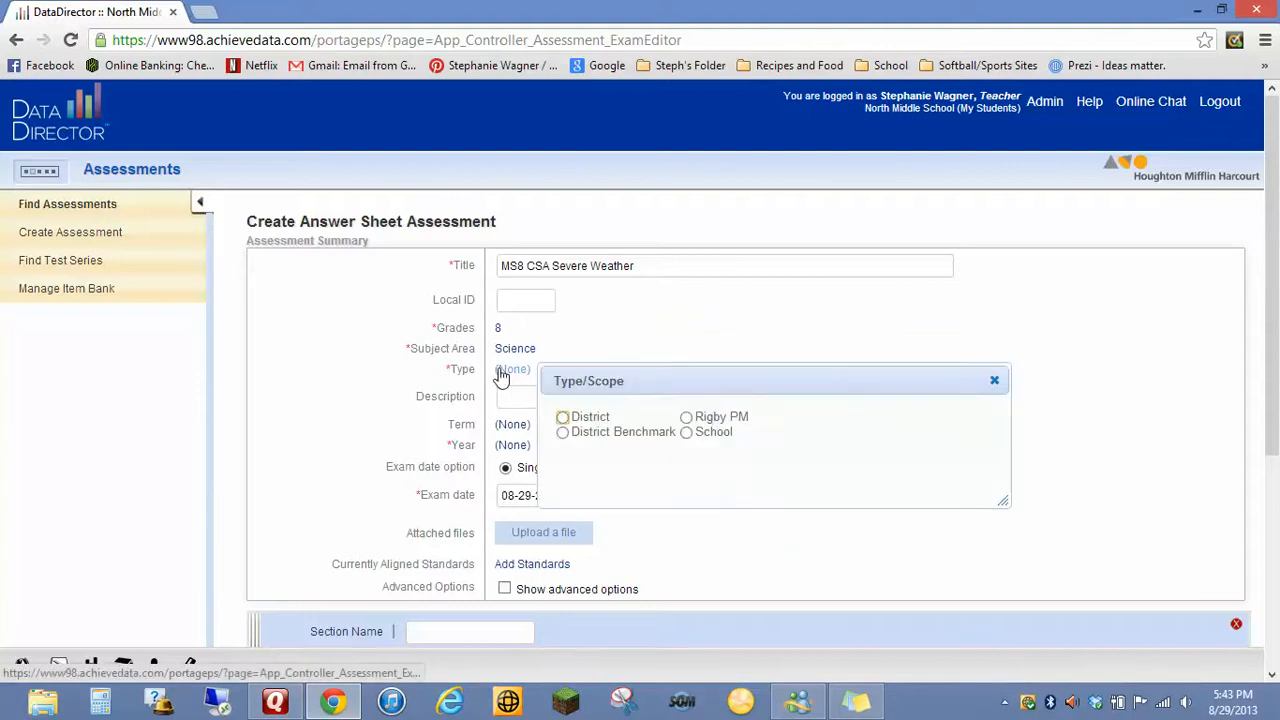
left_click(576, 420)
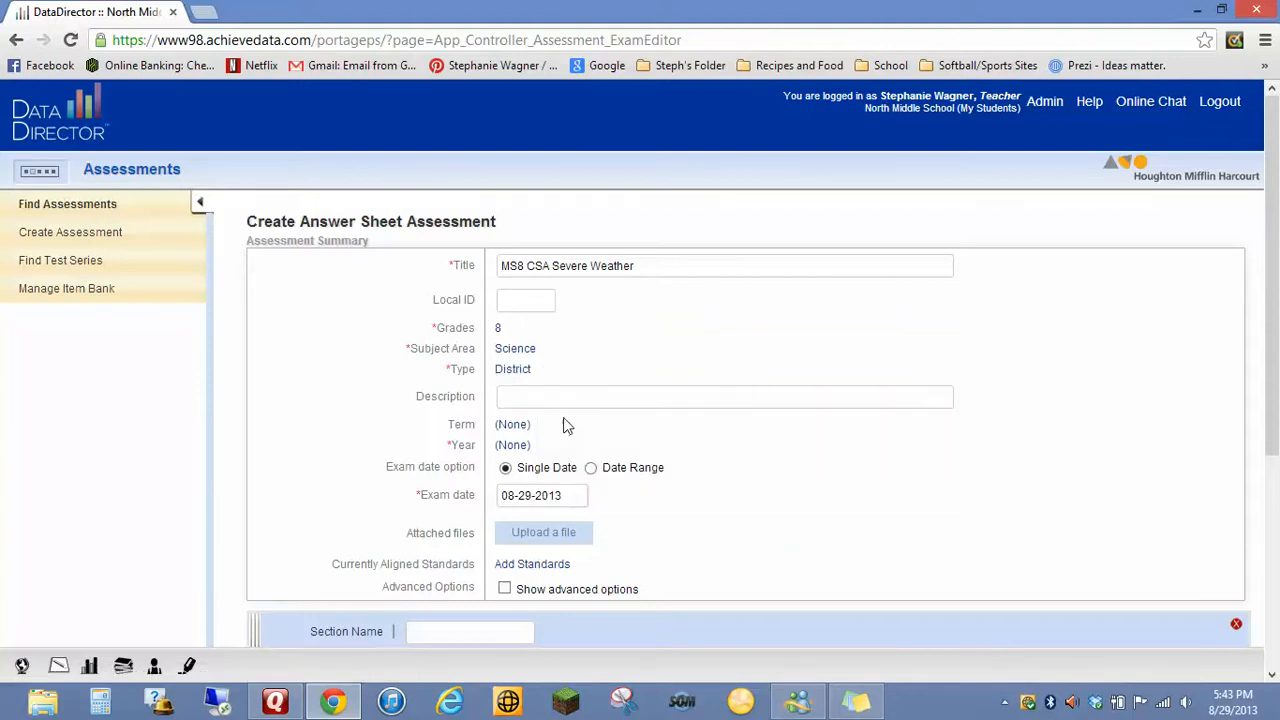
Step: Set the assessment's term to Quarter 1 and its academic year to 2013-2014
left_click(512, 425)
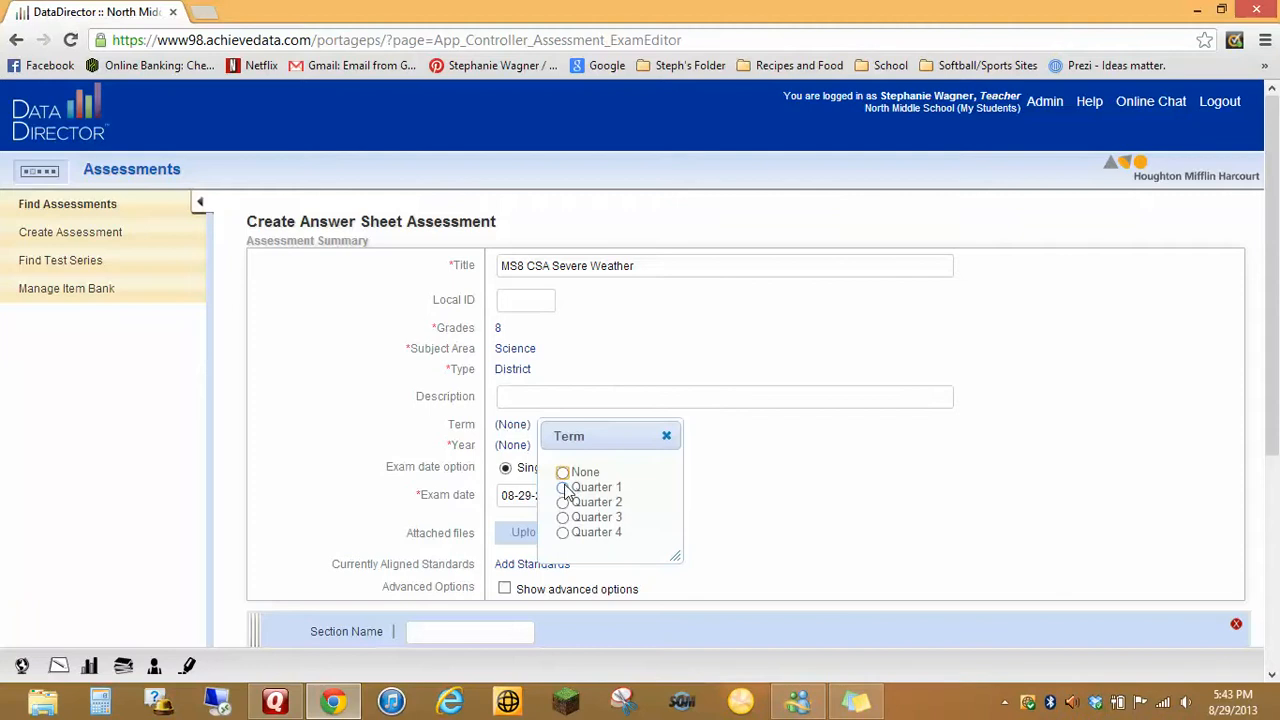
left_click(564, 486)
left_click(518, 447)
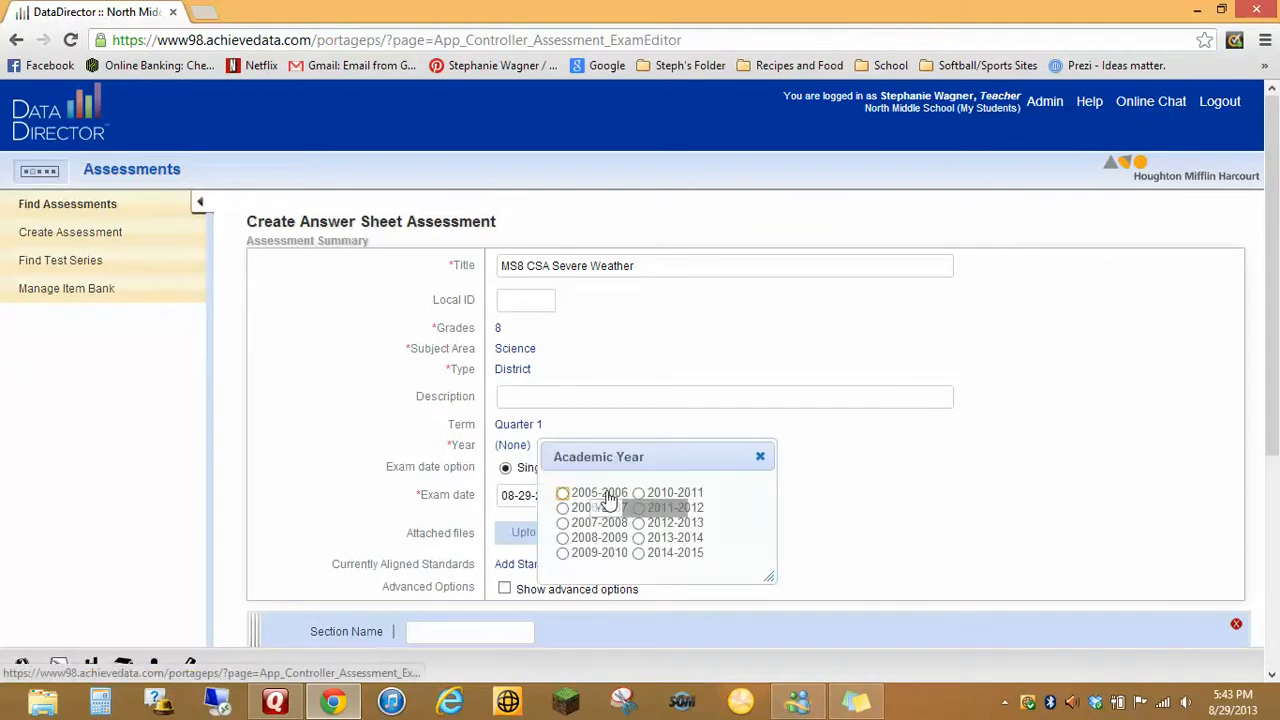
left_click(638, 538)
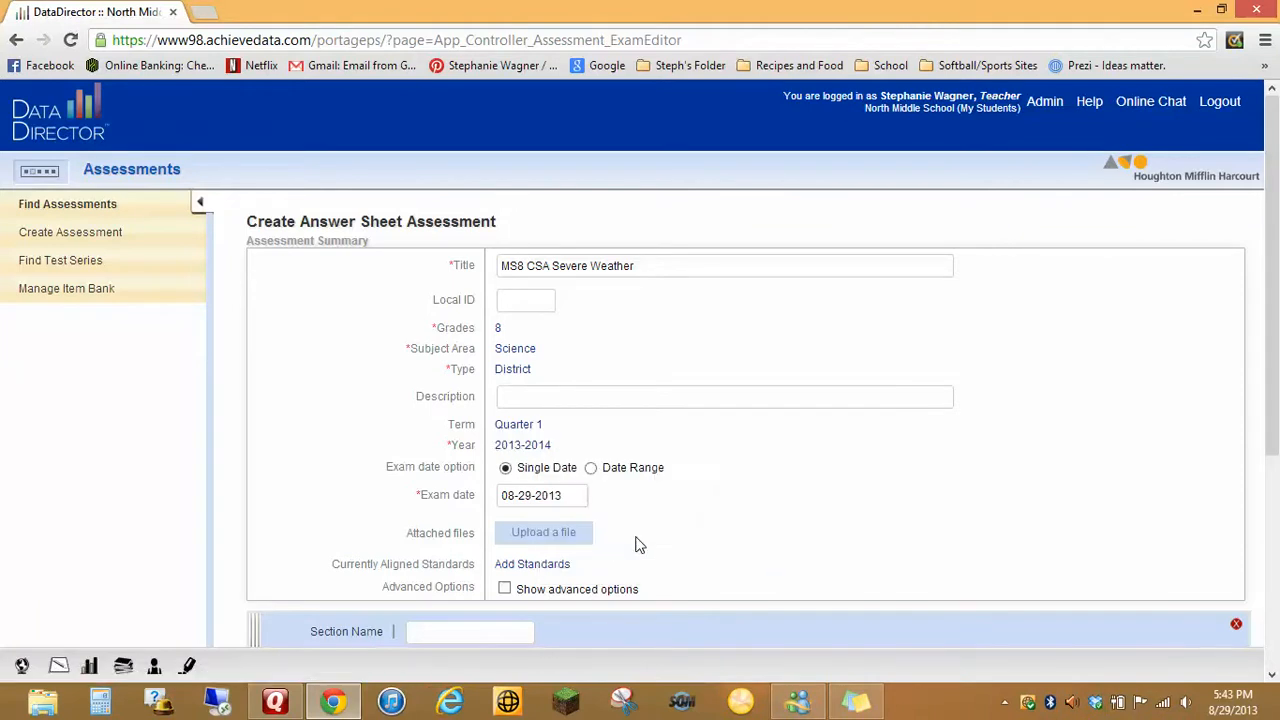
Step: Set the exam date to 09-03-2013
left_click(560, 495)
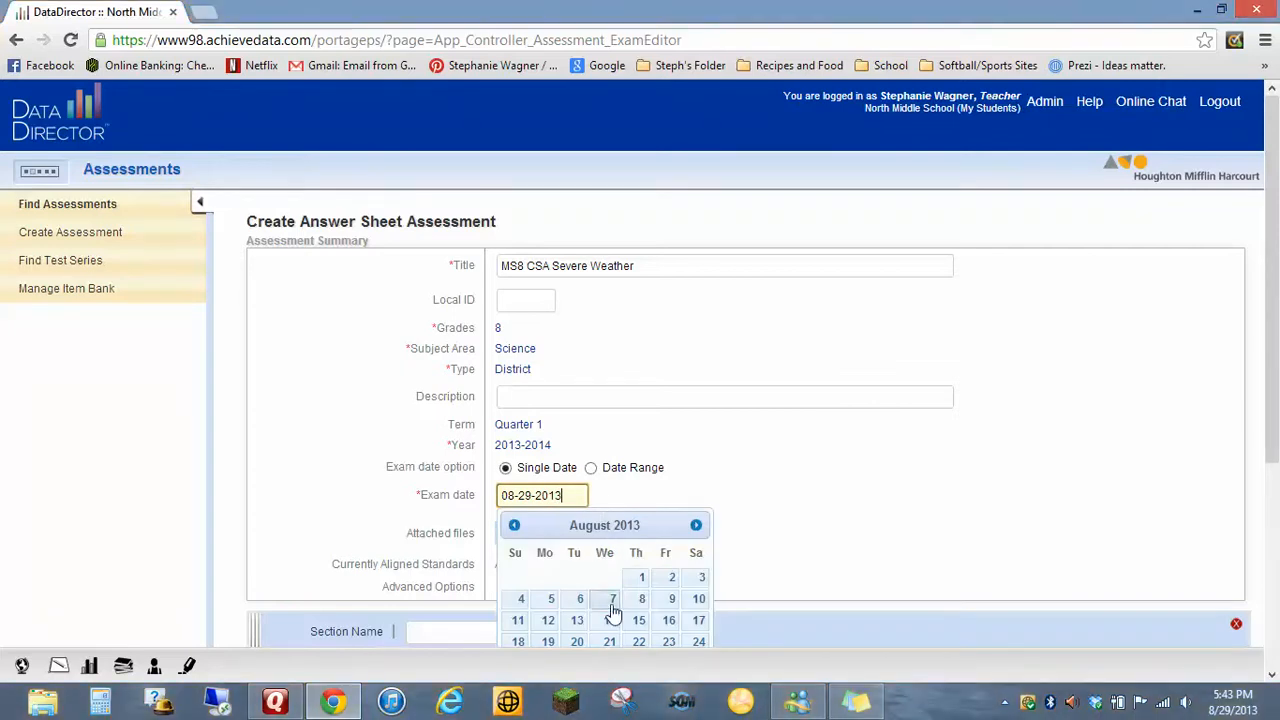
left_click(696, 526)
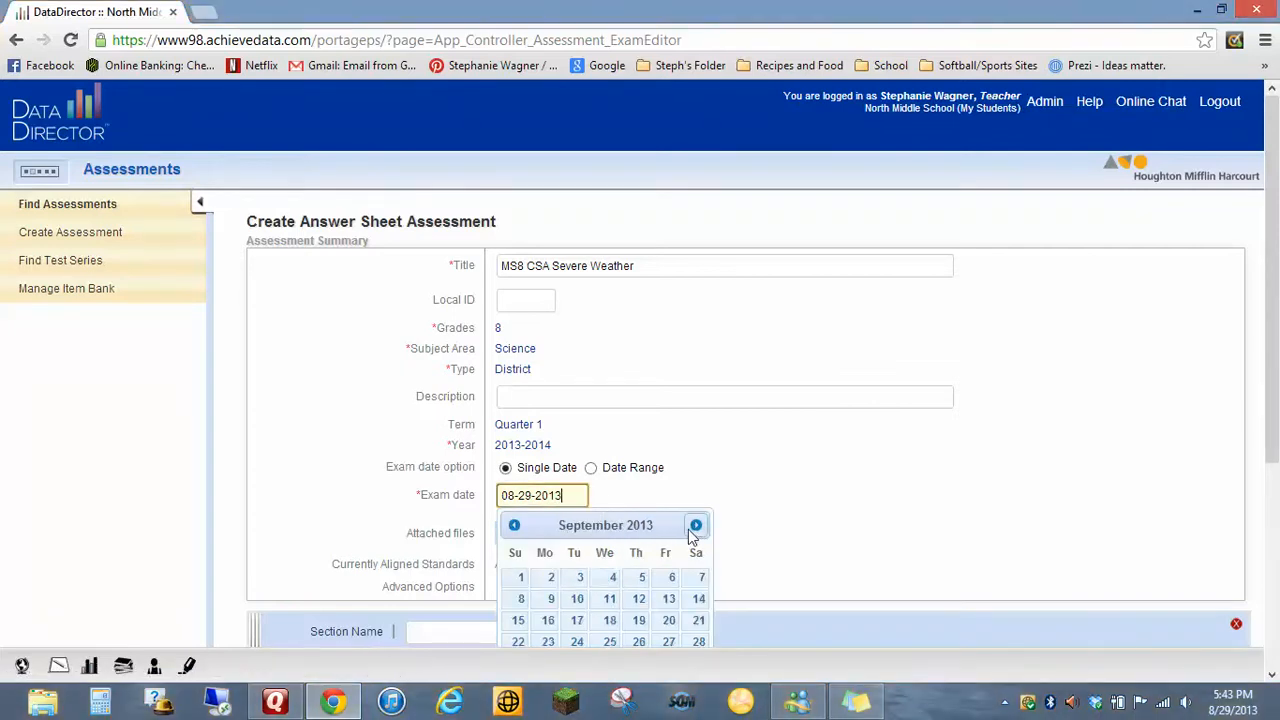
left_click(581, 580)
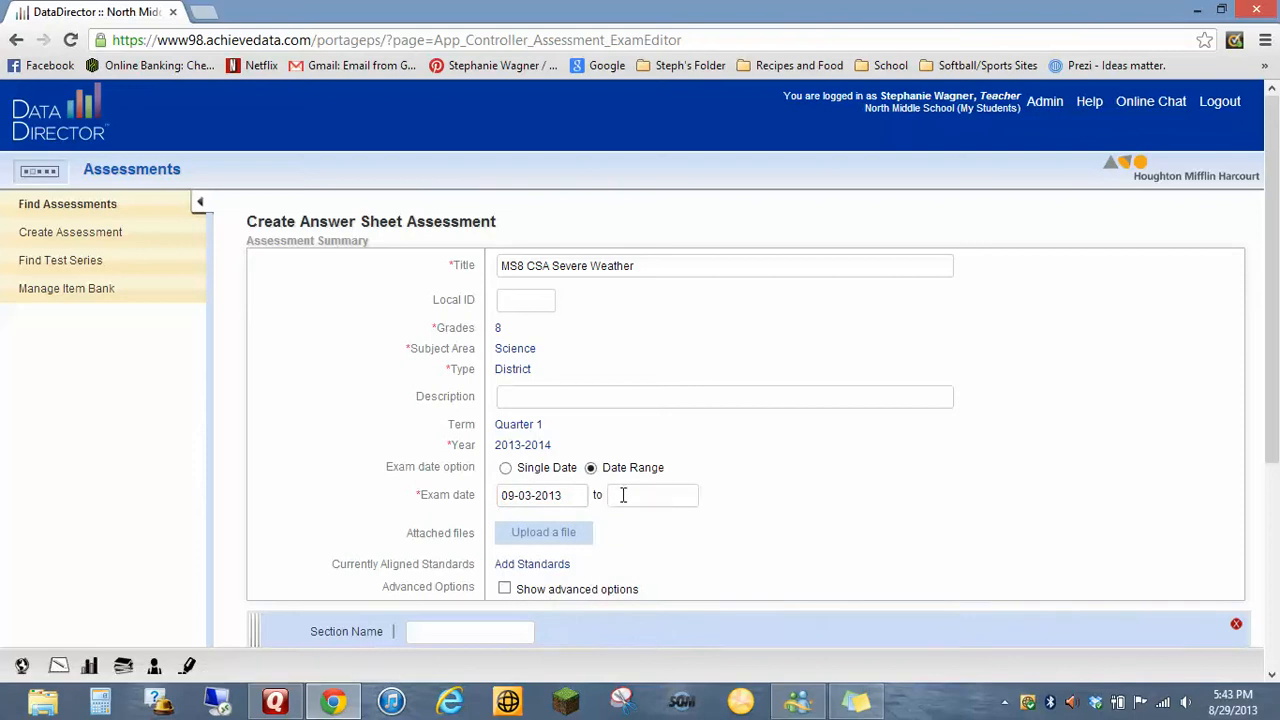
Step: Make the exam date a date range that ends on 06-04-2014
left_click(620, 494)
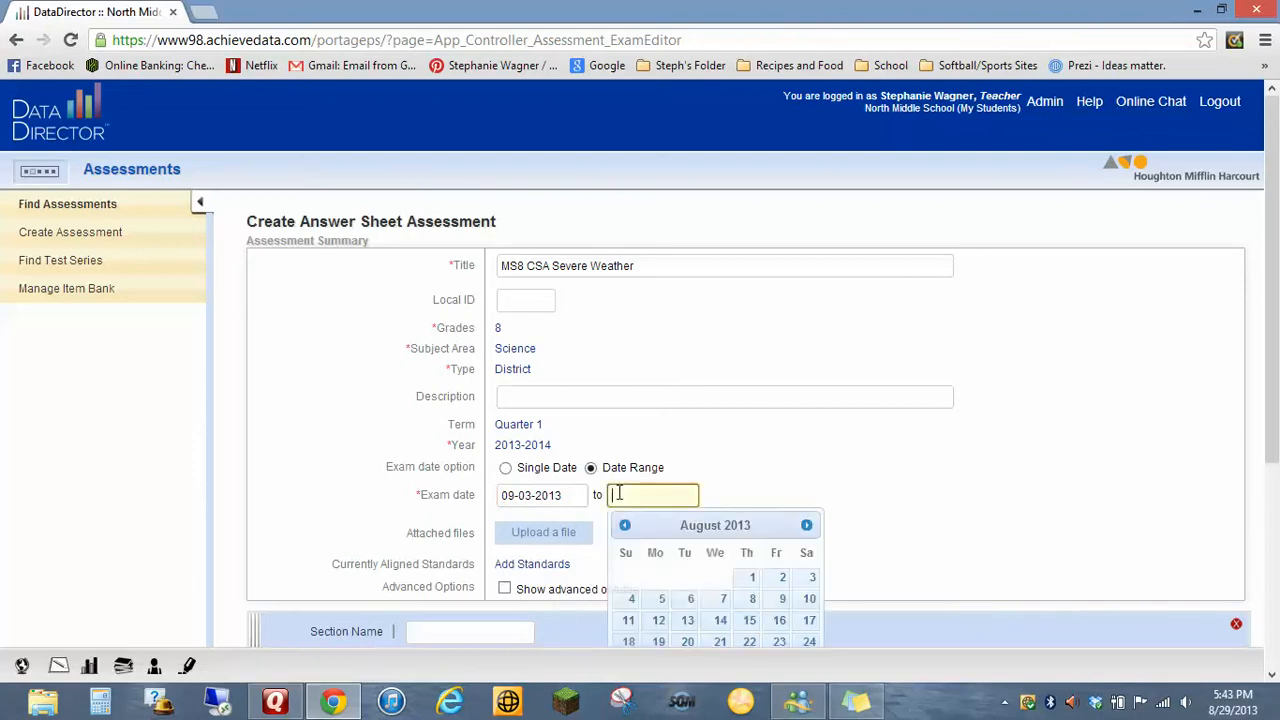
left_click(806, 525)
left_click(806, 525)
left_click(806, 525)
left_click(806, 525)
left_click(806, 525)
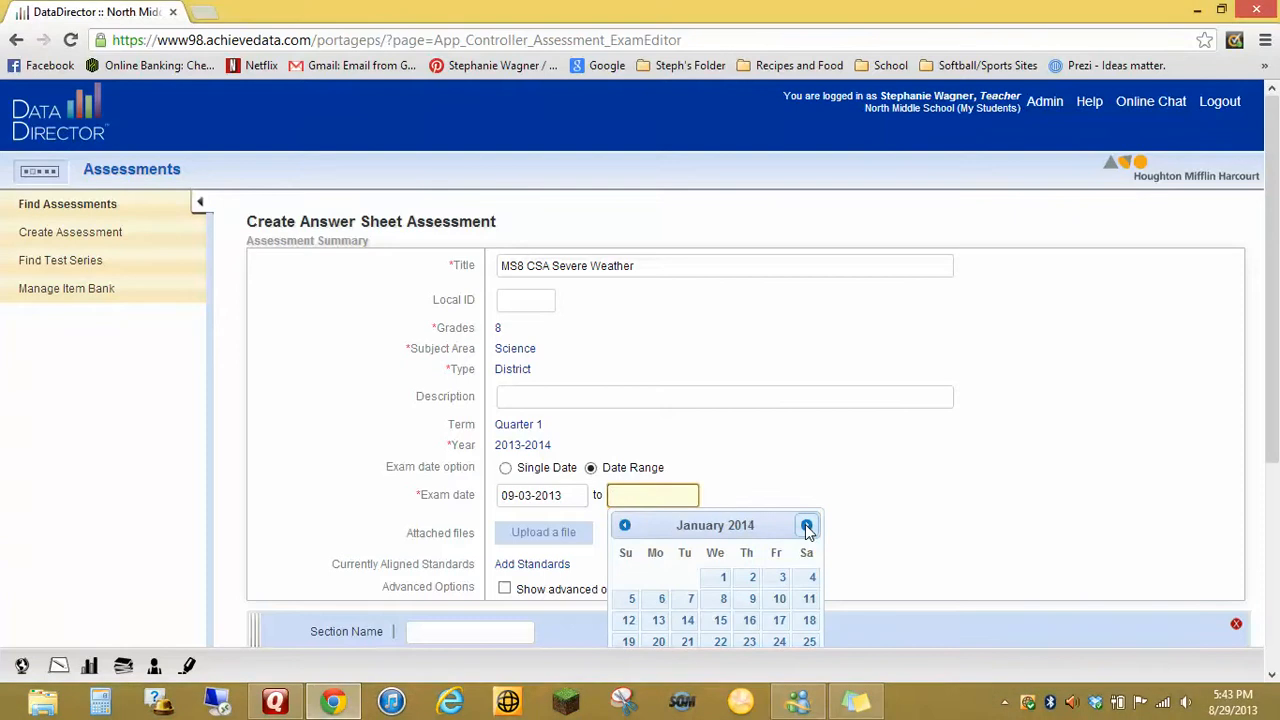
left_click(806, 525)
left_click(806, 525)
left_click(806, 525)
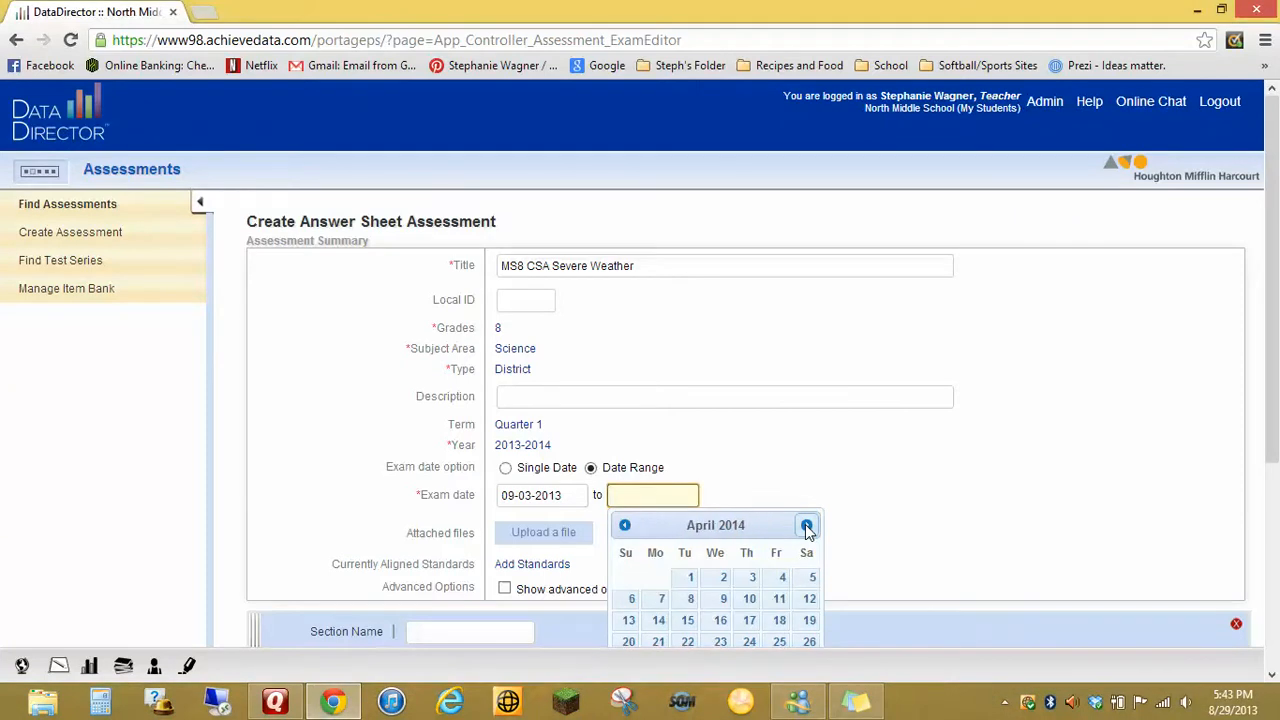
left_click(806, 525)
left_click(806, 525)
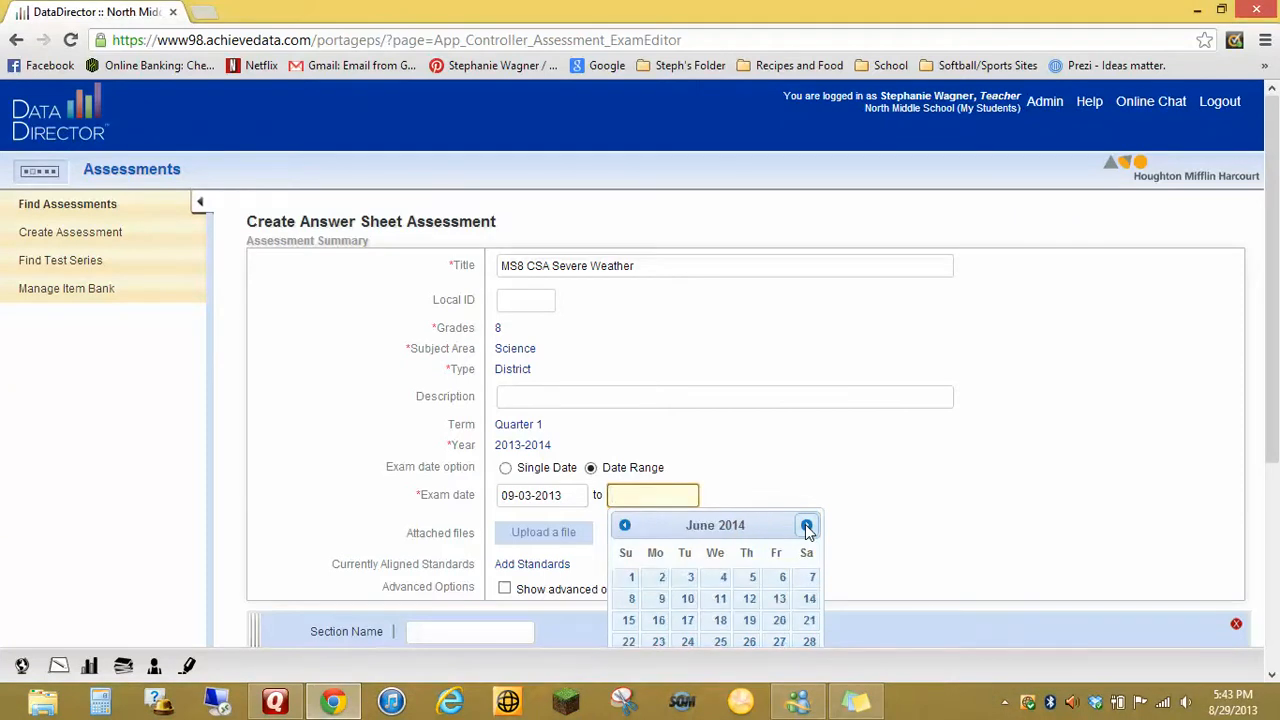
left_click(722, 580)
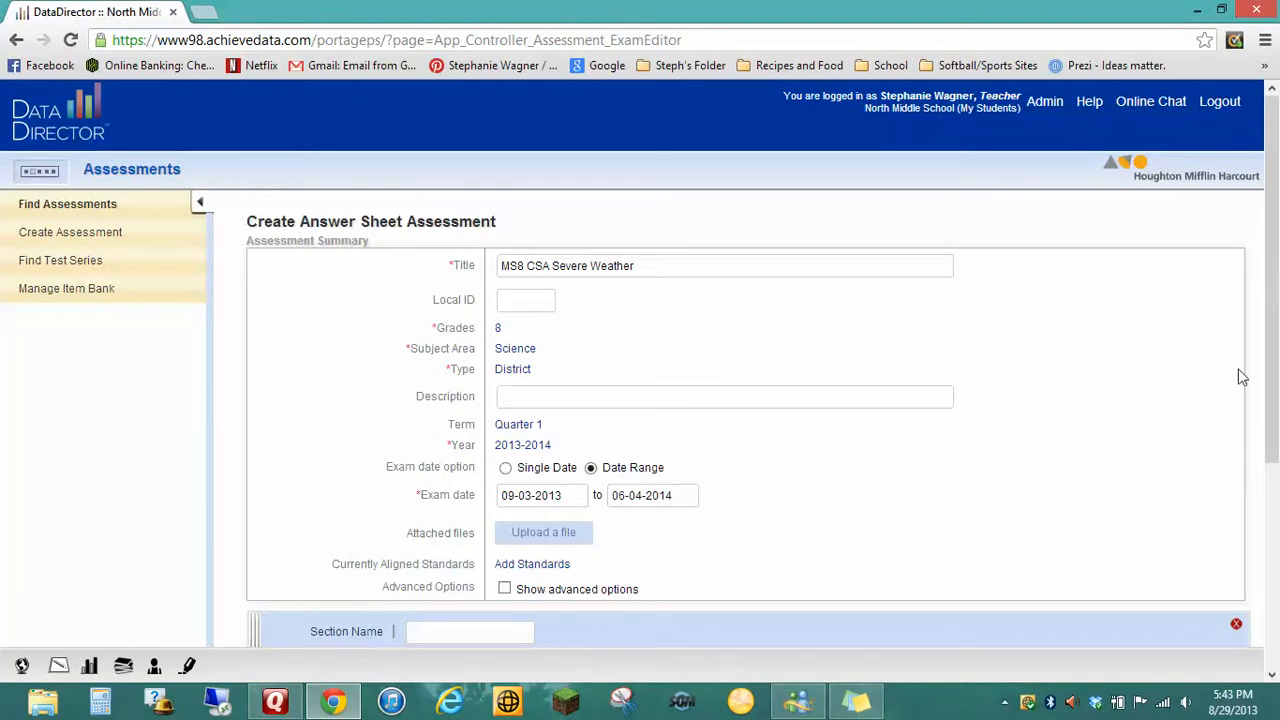
Step: Attach the Word document "8th Science Severe Weather Assessment" from the desktop to the assessment
left_click_drag(1270, 365, 1276, 512)
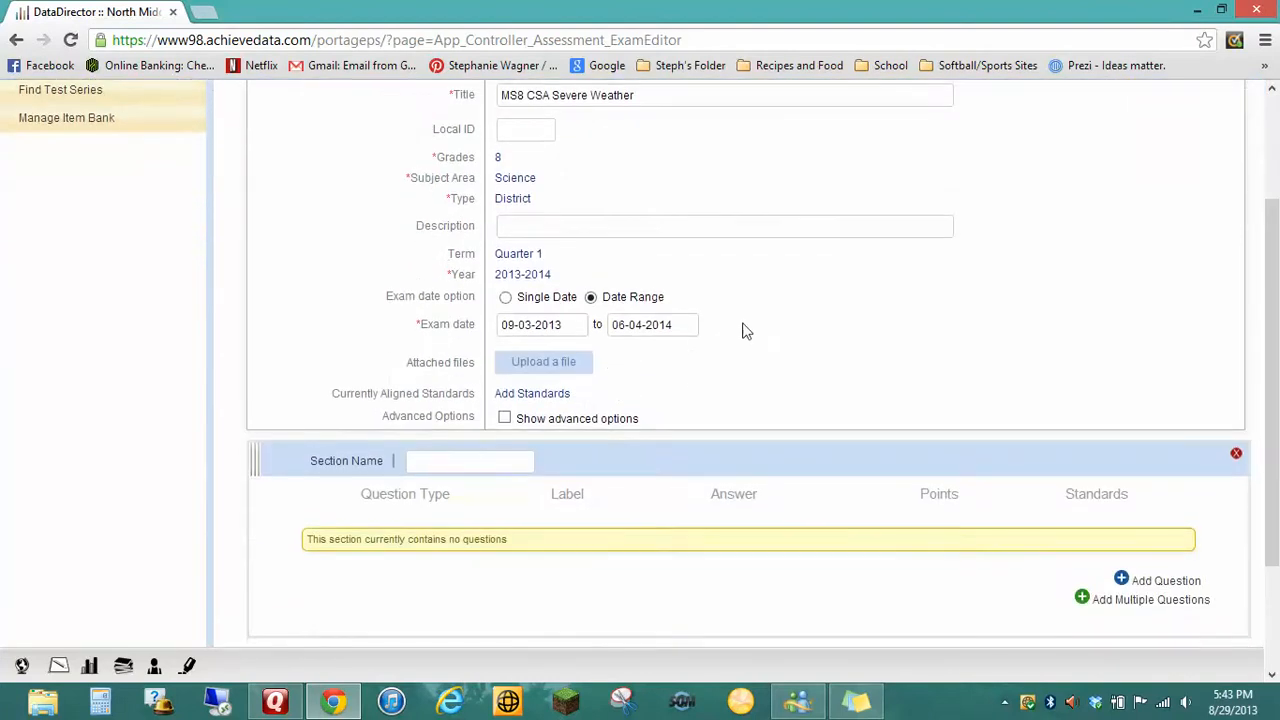
left_click(547, 366)
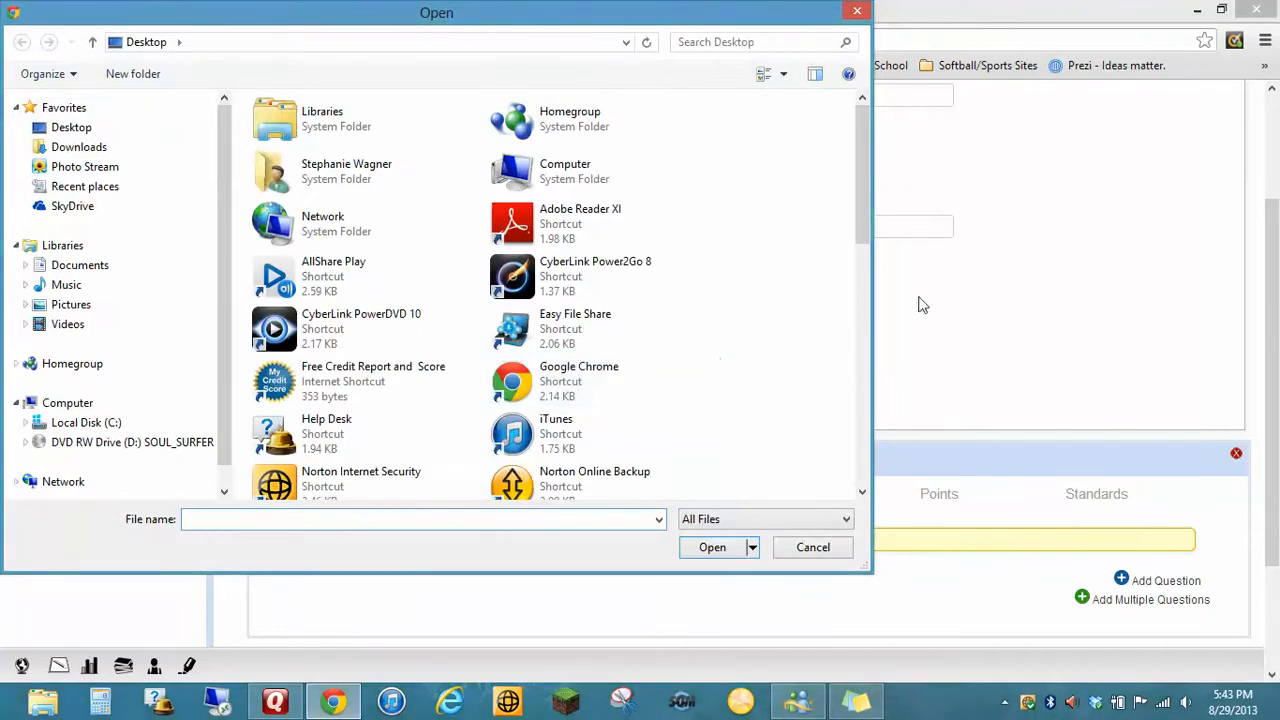
left_click_drag(862, 216, 853, 417)
left_click(318, 204)
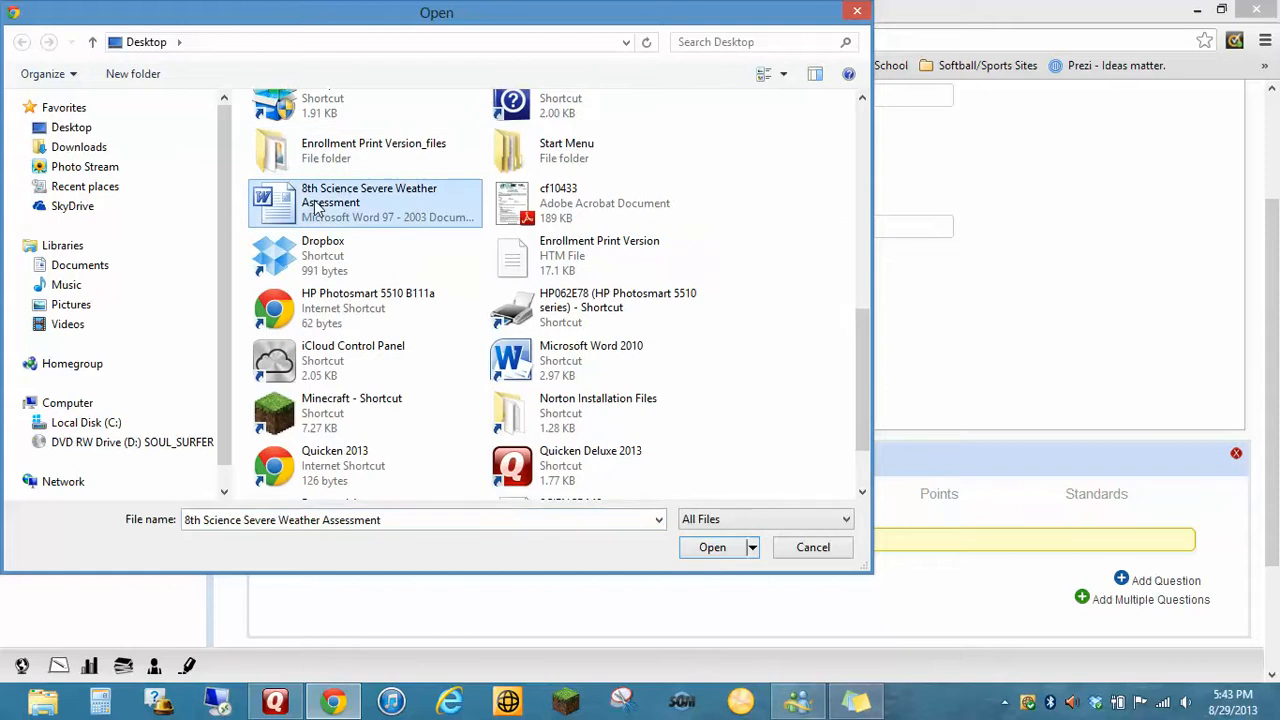
left_click(713, 548)
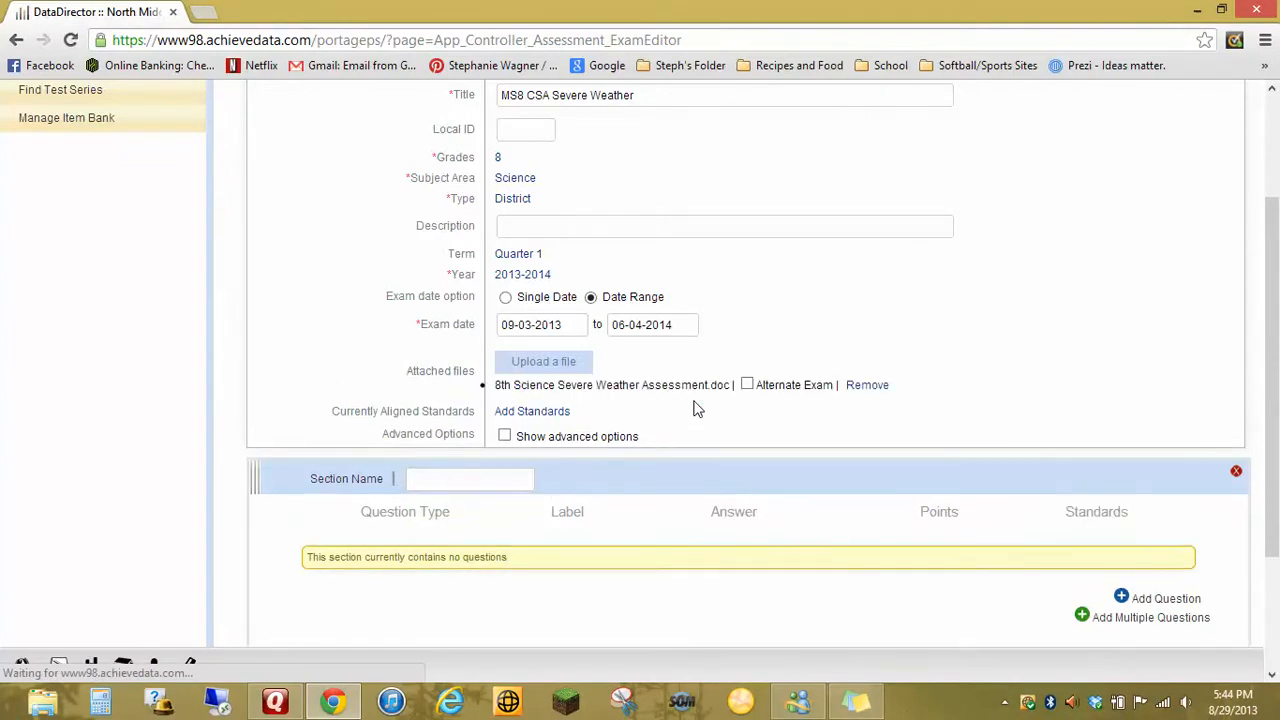
Step: Open the standards search and expand Michigan - Grade Level and High School Content Expectations through Science(2006), Grades 9-12, to SCI.9-12.E Earth Science
left_click(556, 414)
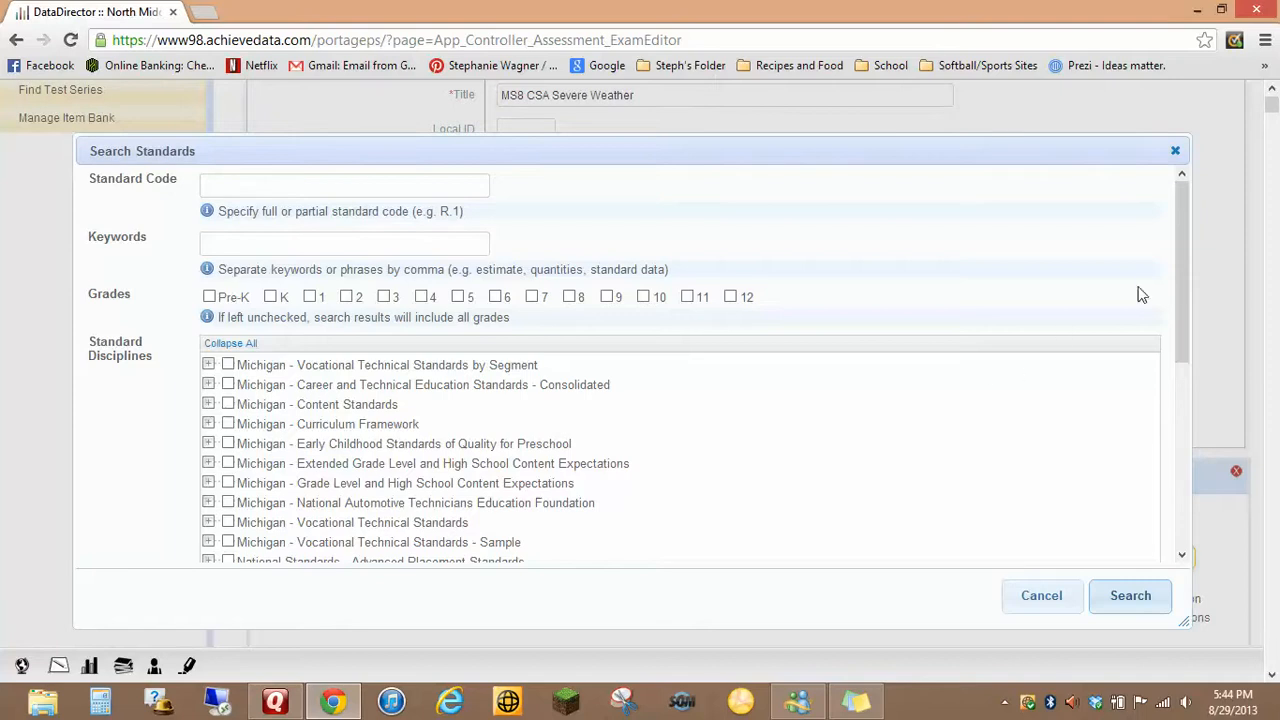
left_click_drag(1179, 288, 1180, 338)
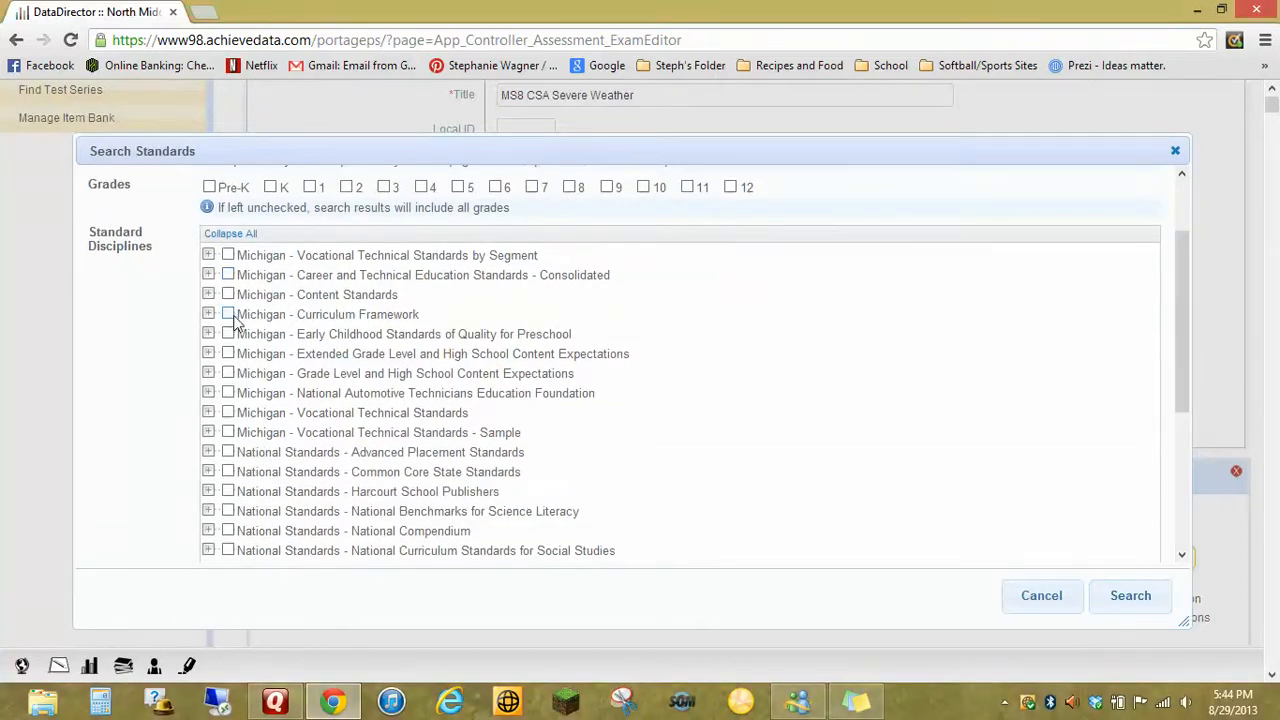
left_click(208, 373)
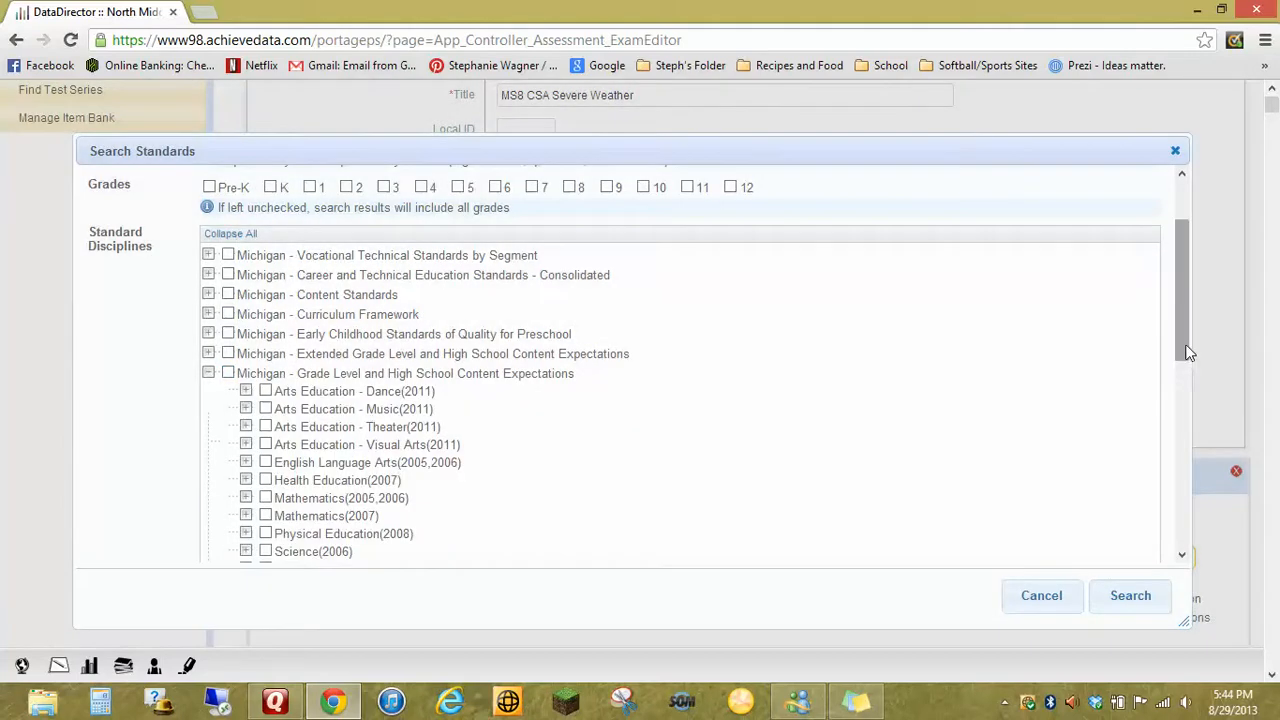
left_click_drag(1188, 352, 1137, 391)
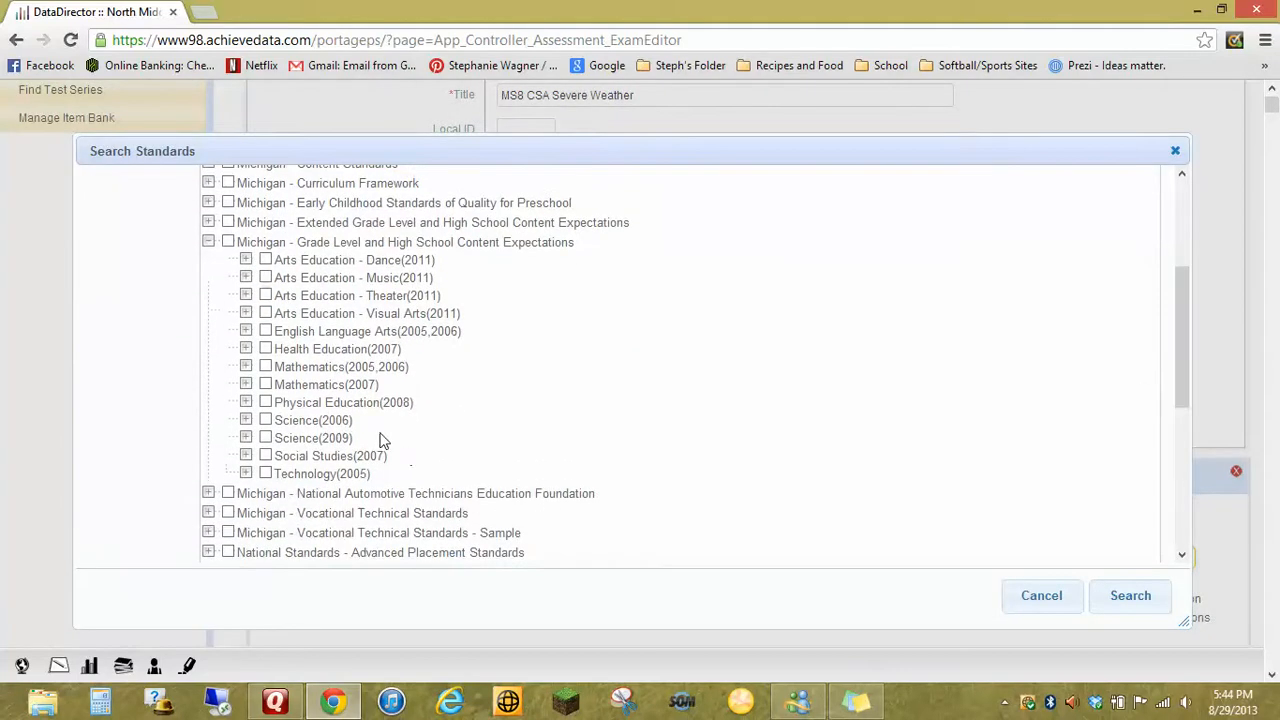
left_click(246, 421)
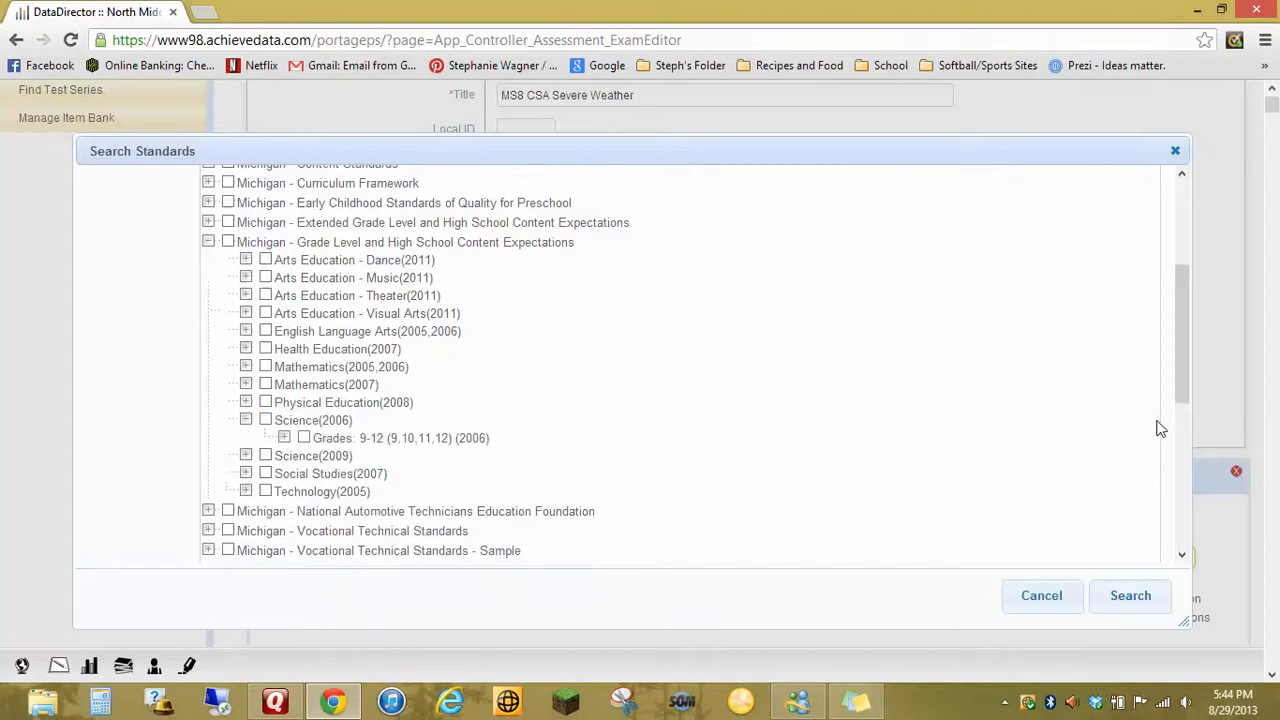
left_click_drag(1186, 368, 1186, 413)
left_click(284, 346)
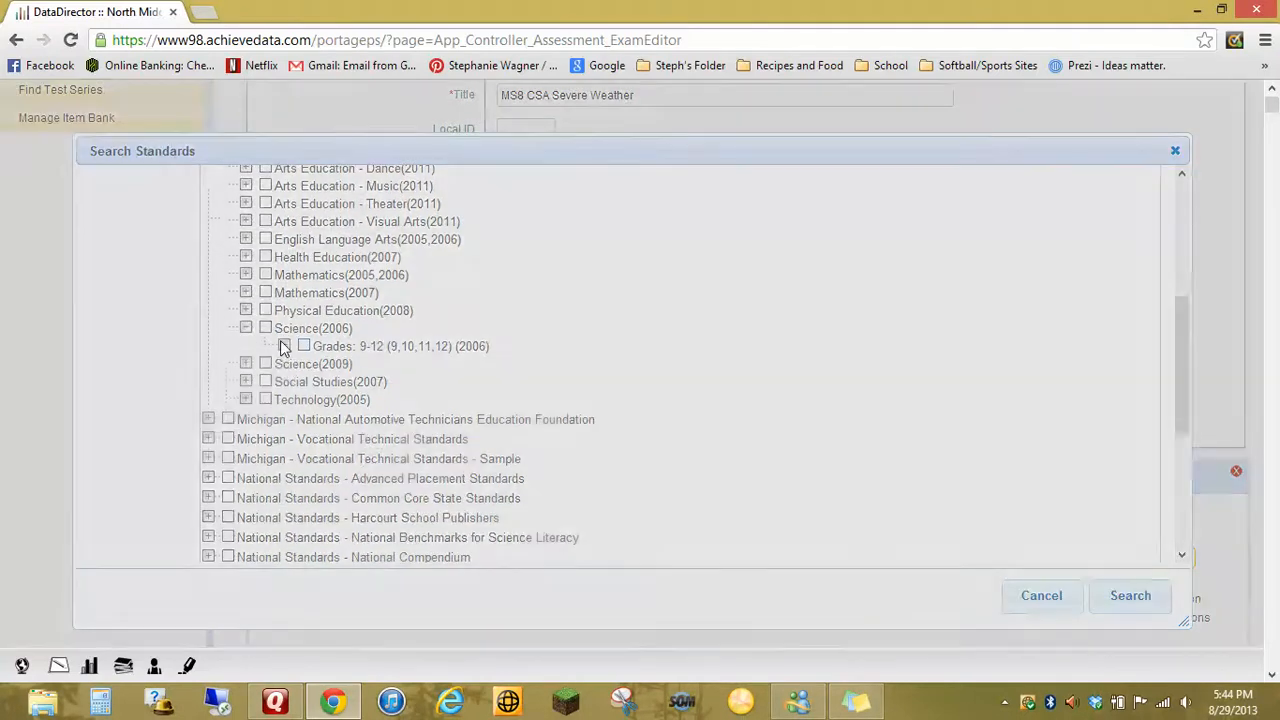
left_click(322, 399)
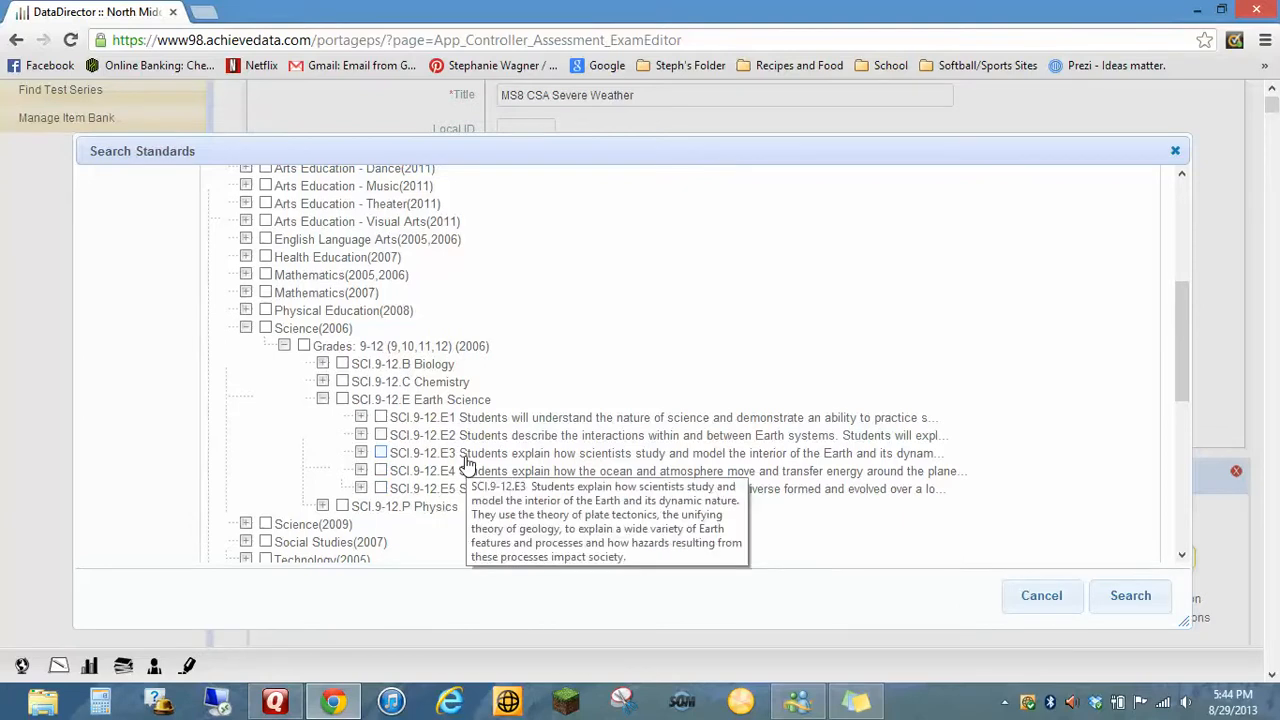
Step: Expand SCI.9-12.E2 and its E2.1 standard, and select standards E2.1A, E2.1B and E2.1C
left_click(361, 436)
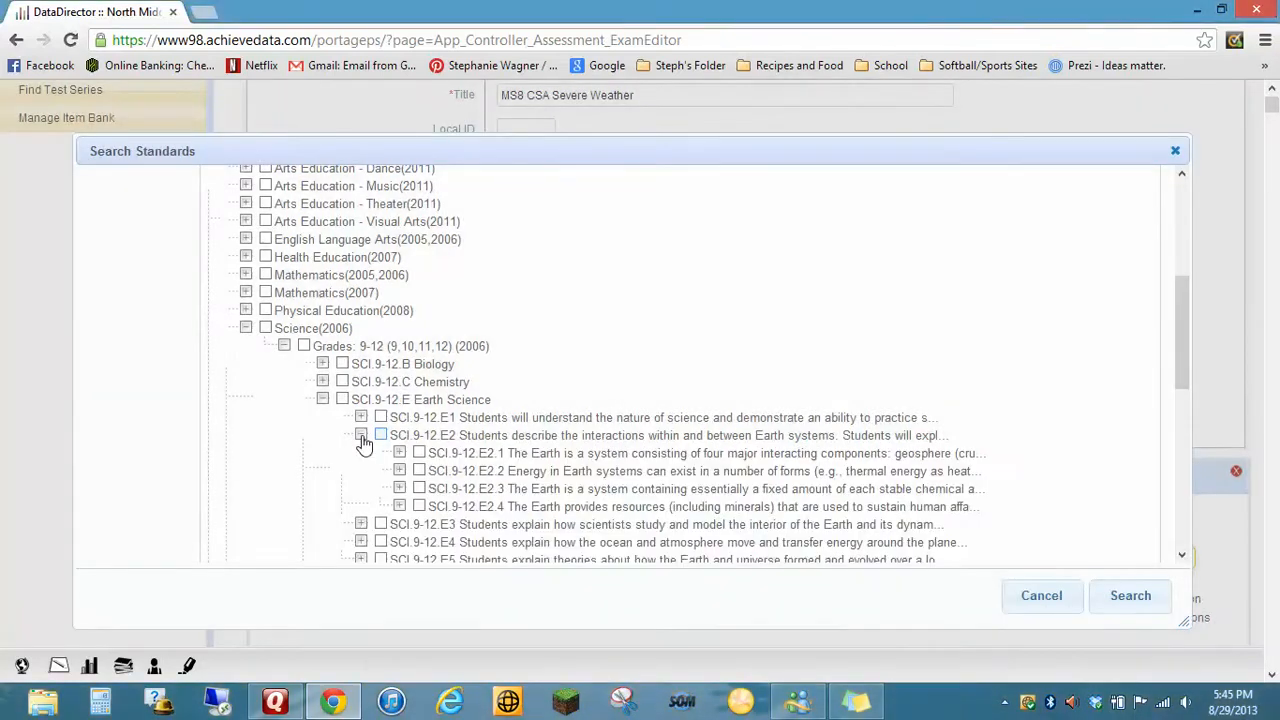
left_click(400, 454)
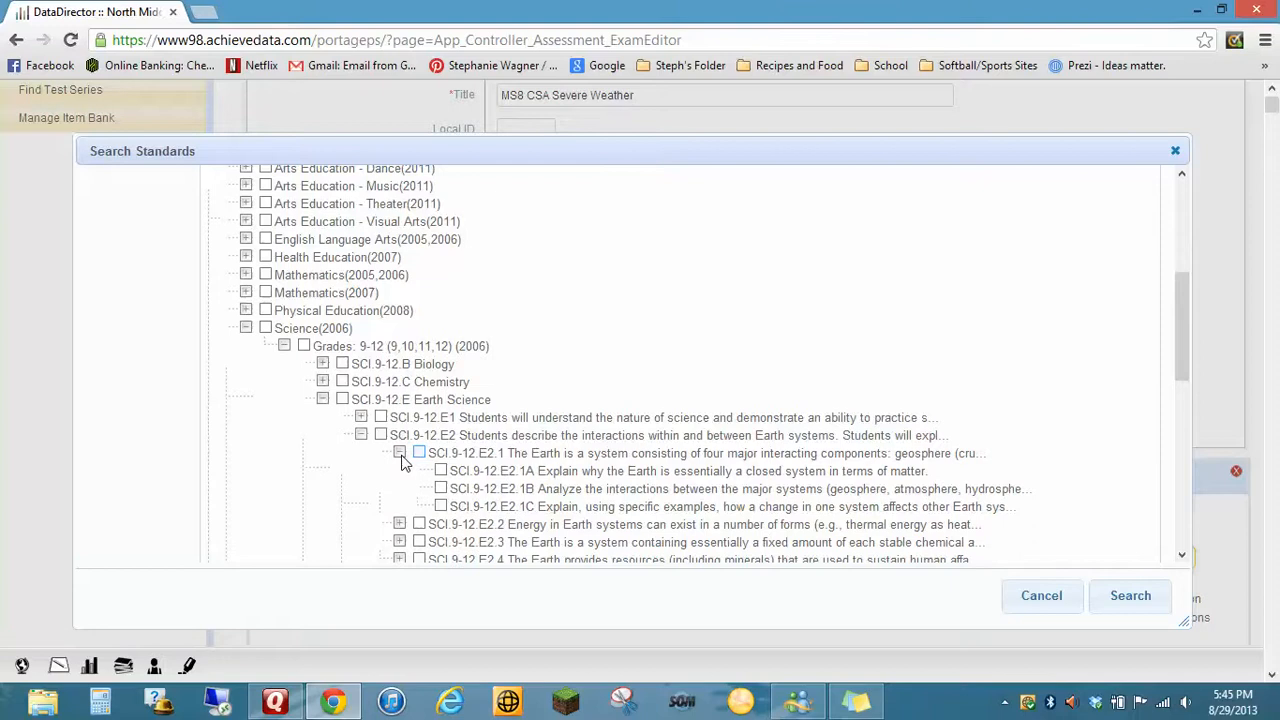
left_click(441, 471)
left_click(441, 489)
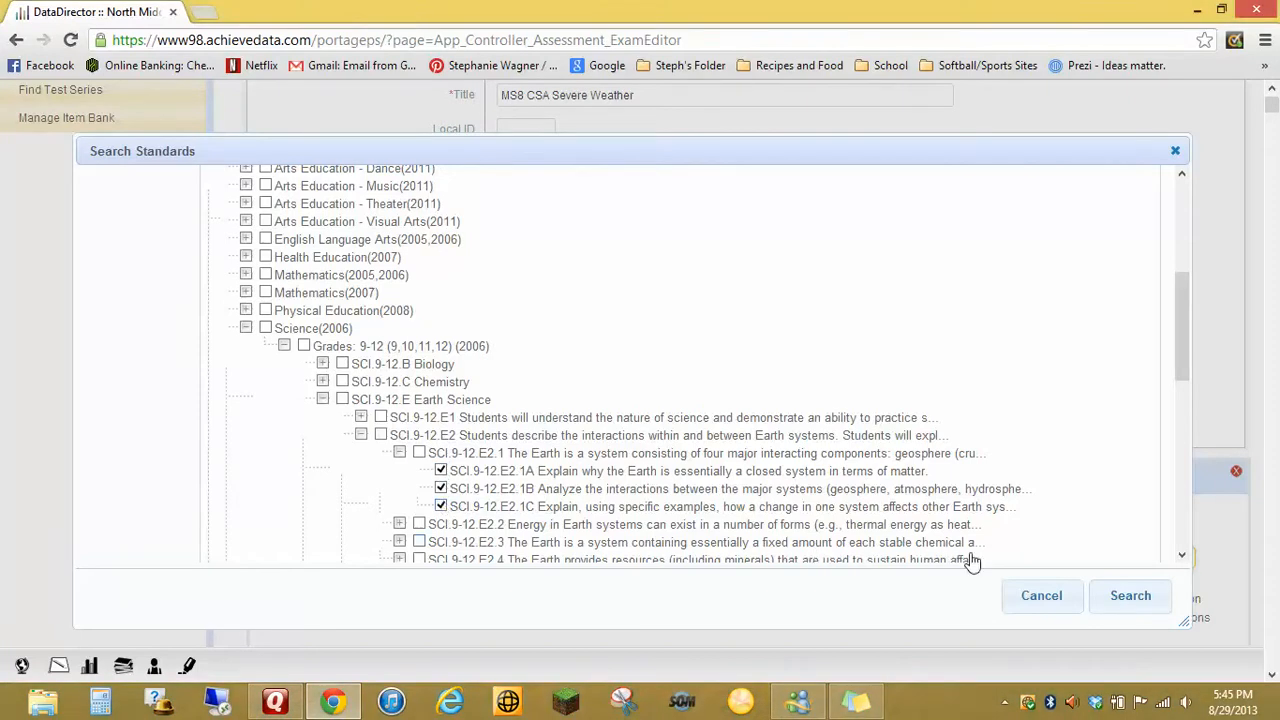
Step: Run the standards search and add SCI.9-12.E2.1A, E2.1B and E2.1C to the assessment's aligned standards
left_click(1130, 598)
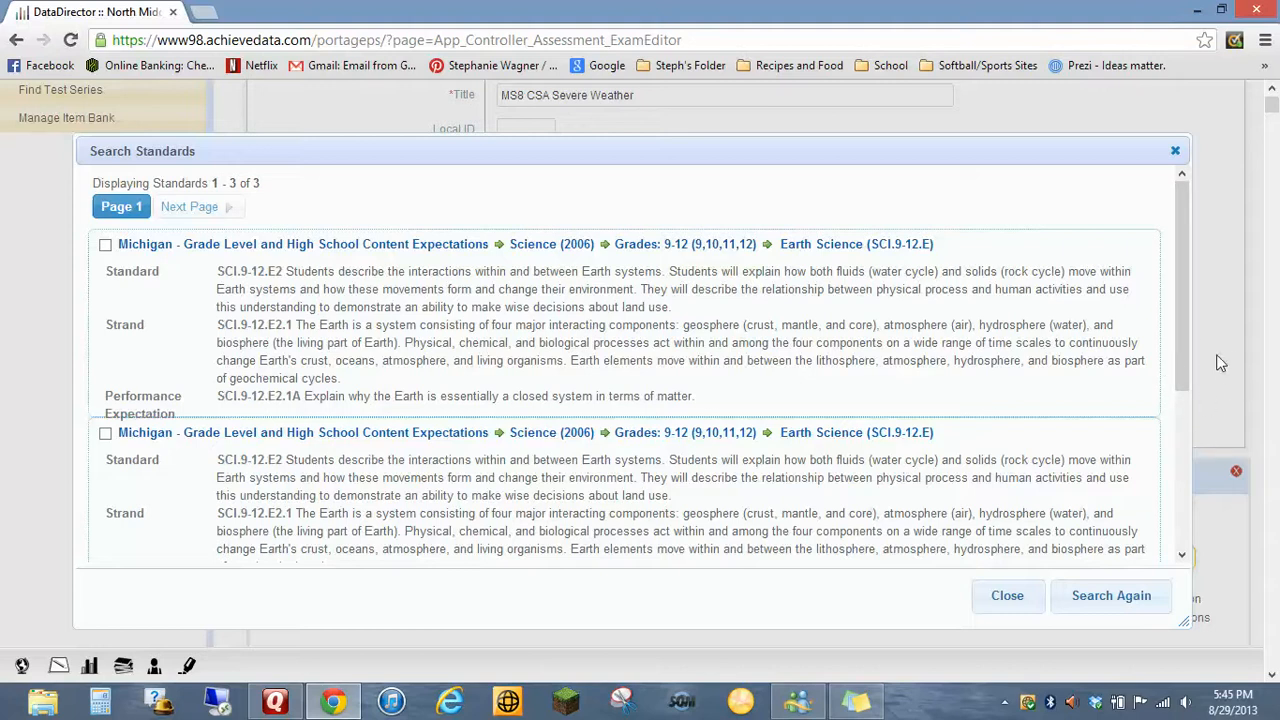
left_click(105, 245)
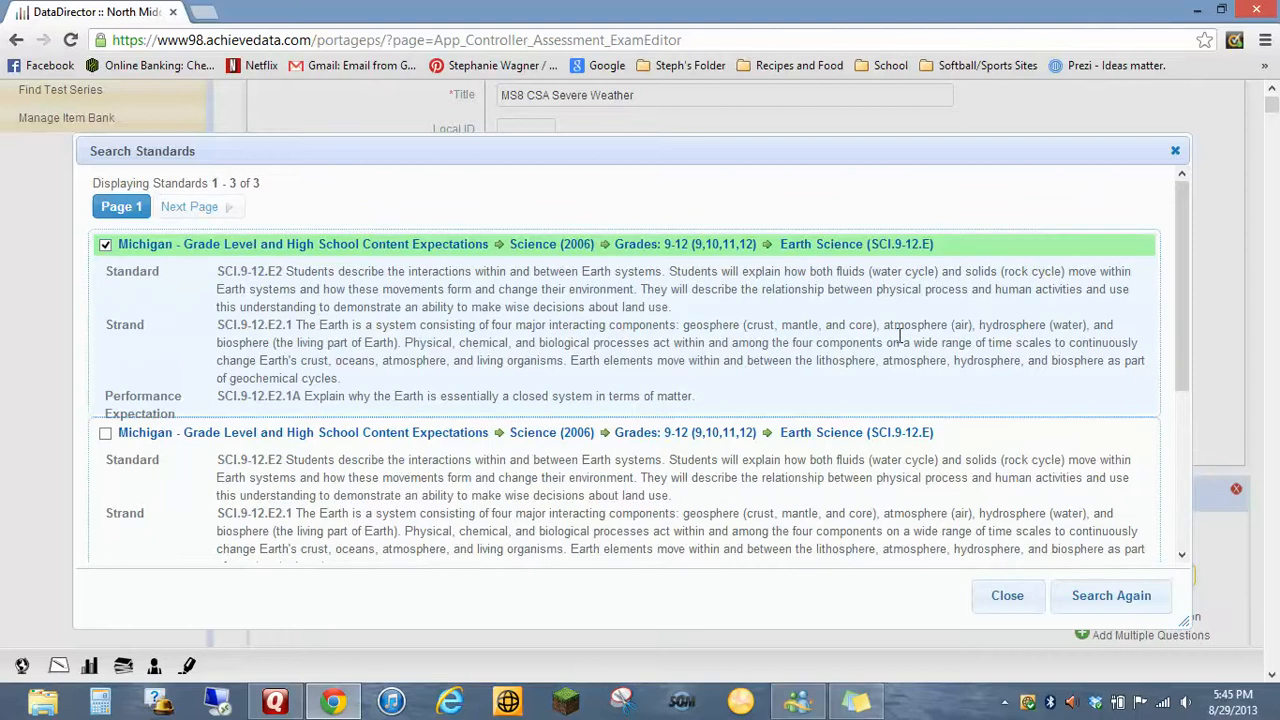
scroll(1185, 314, "down", 1)
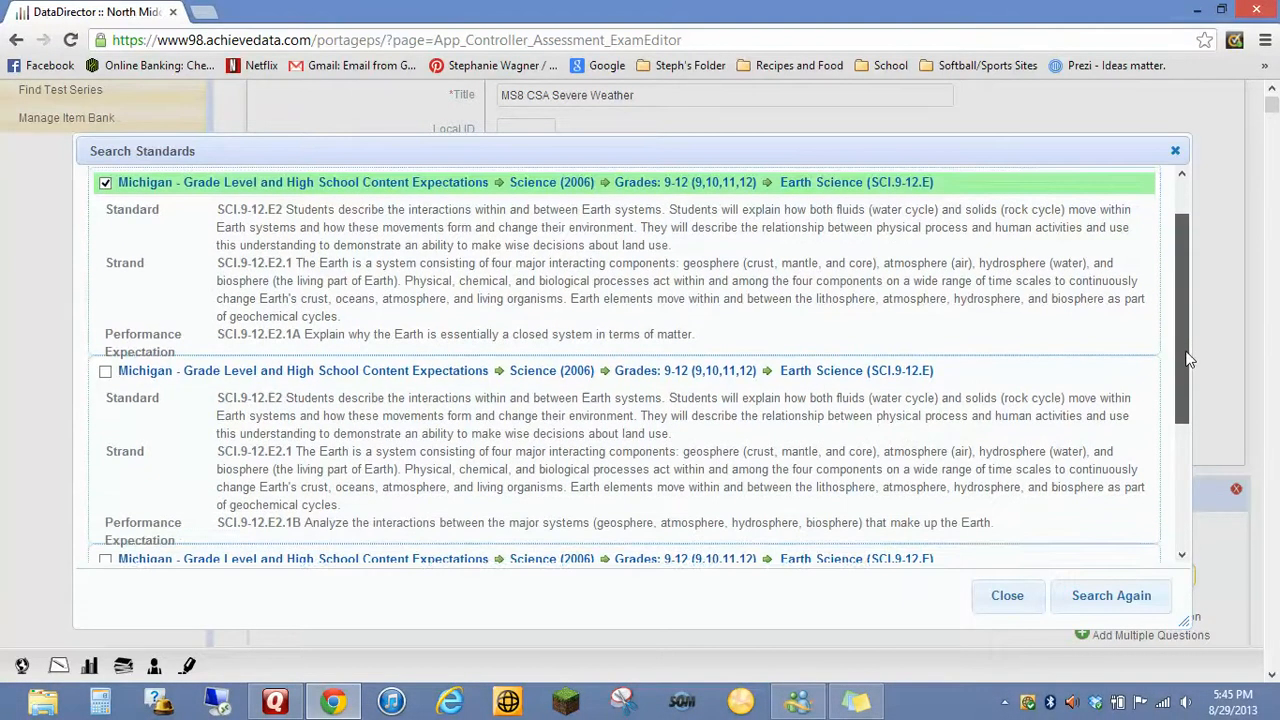
left_click(105, 352)
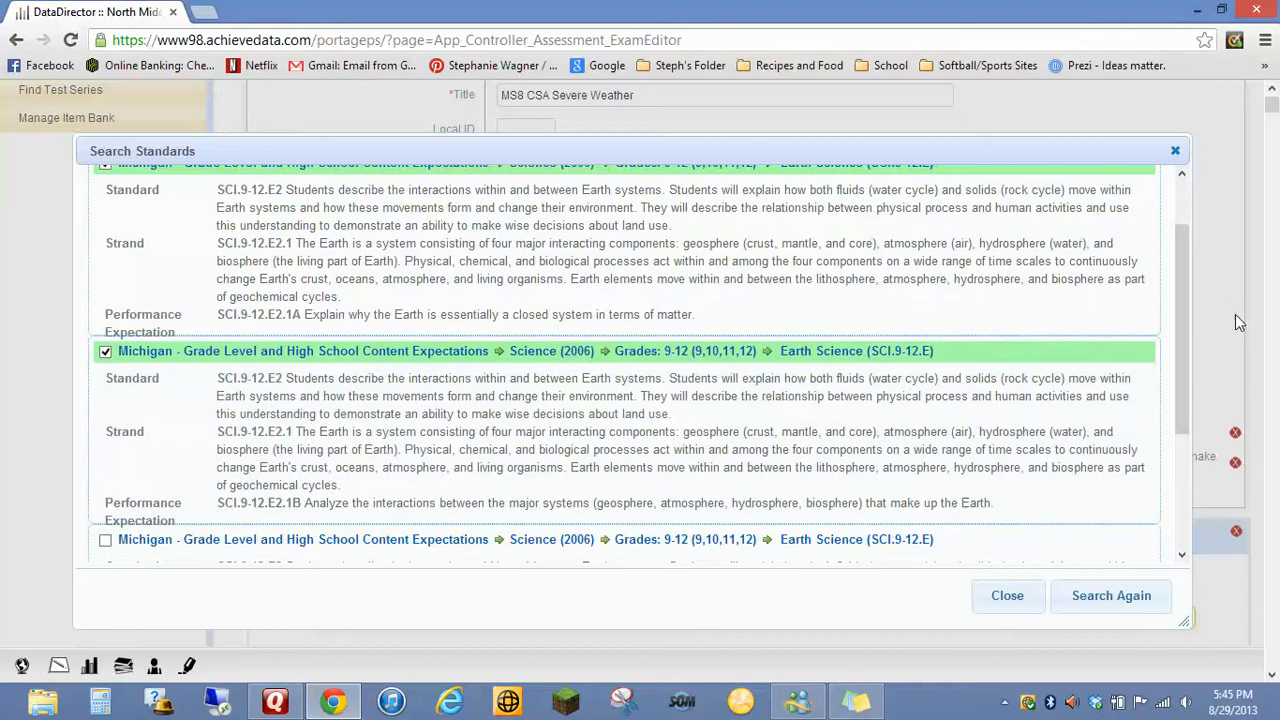
scroll(1188, 360, "down", 1)
scroll(1188, 360, "down", 1)
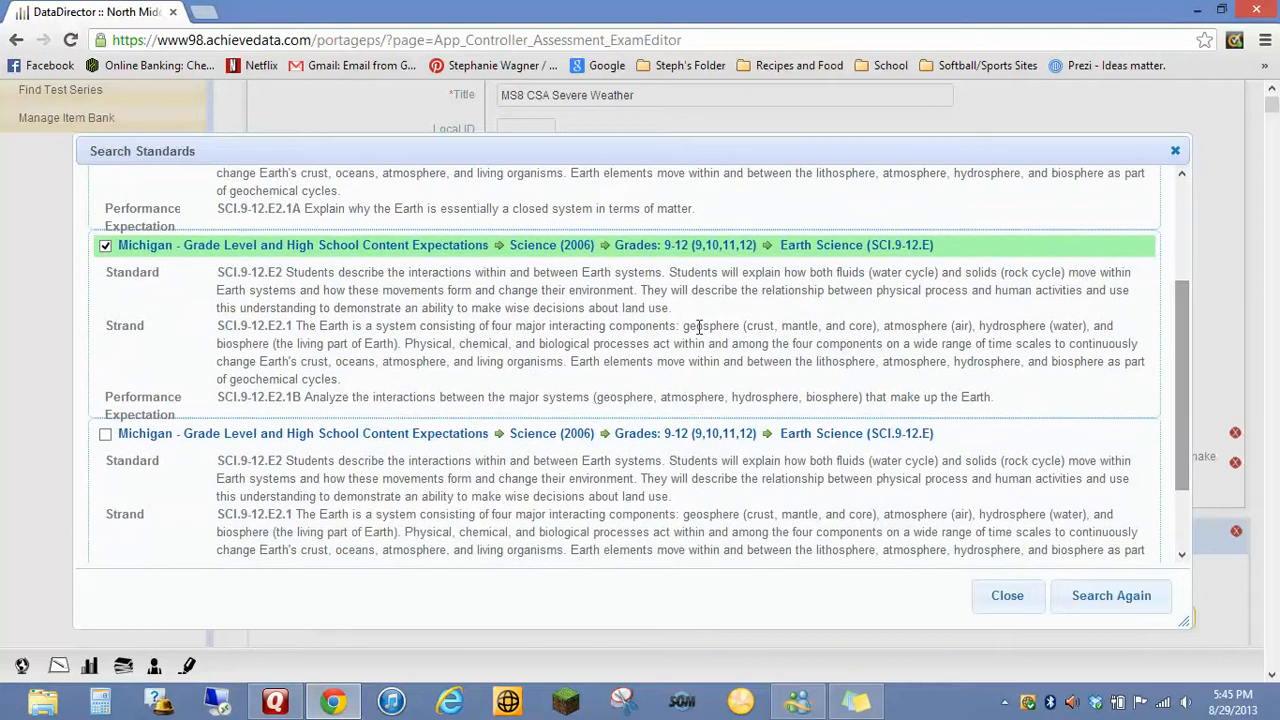
left_click(105, 436)
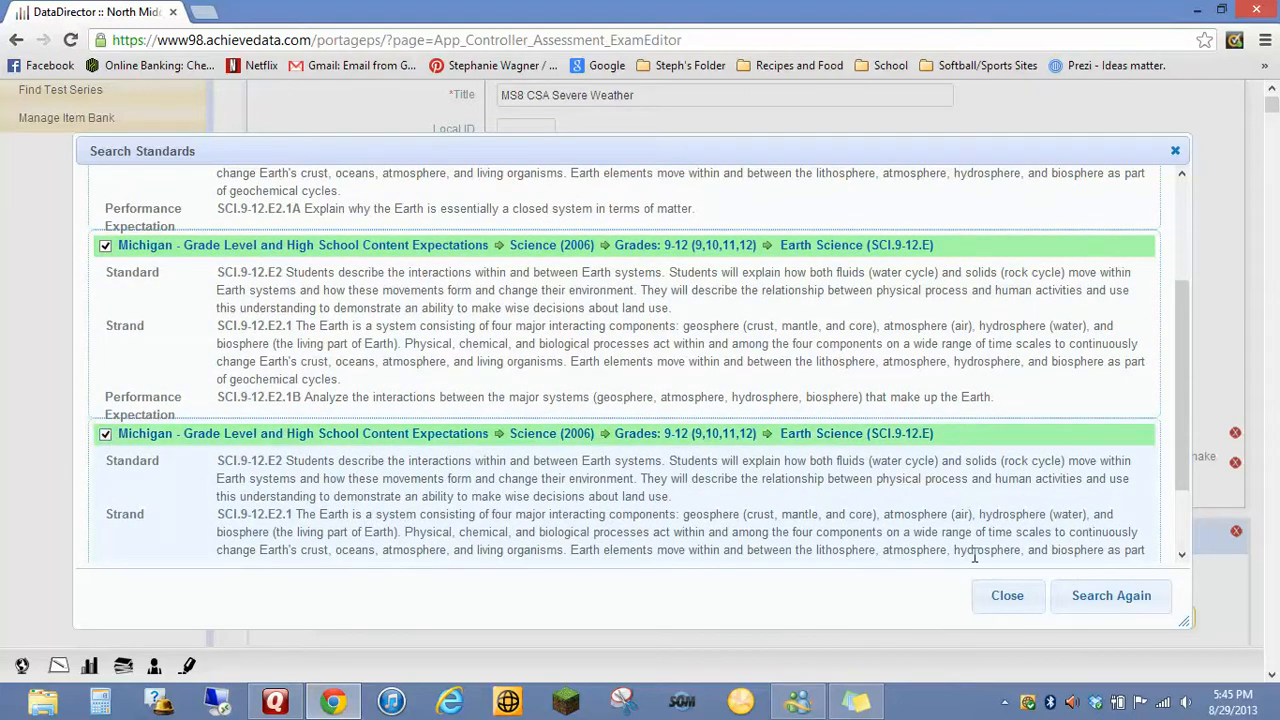
left_click(1094, 601)
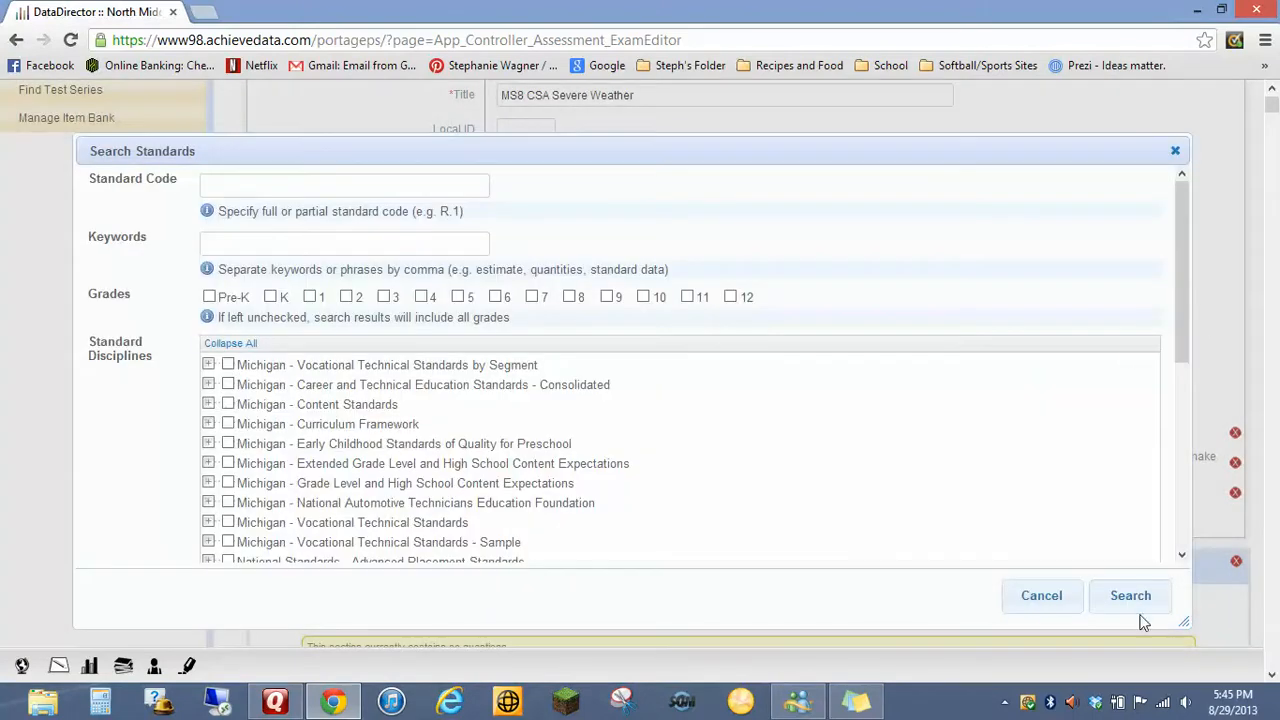
left_click(1042, 596)
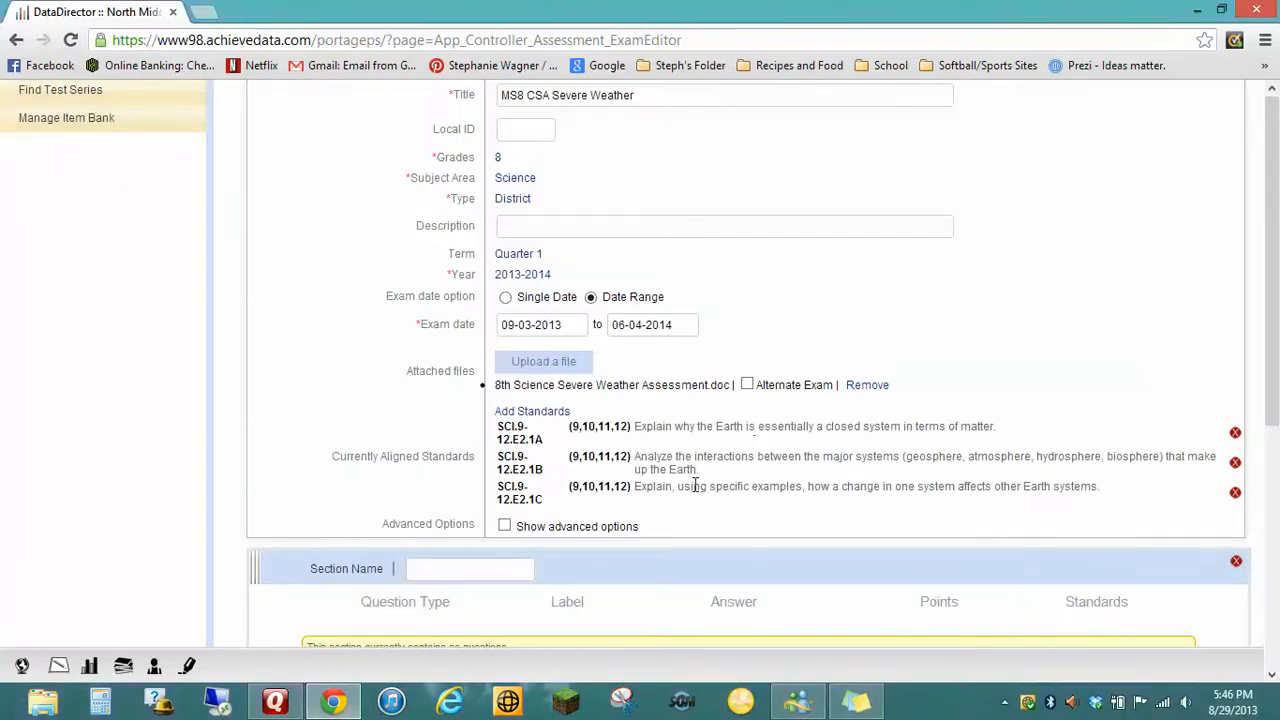
Step: Add a multiple choice question to the section and set its answer choices to A,B,C,D,E
left_click_drag(1276, 335, 1276, 457)
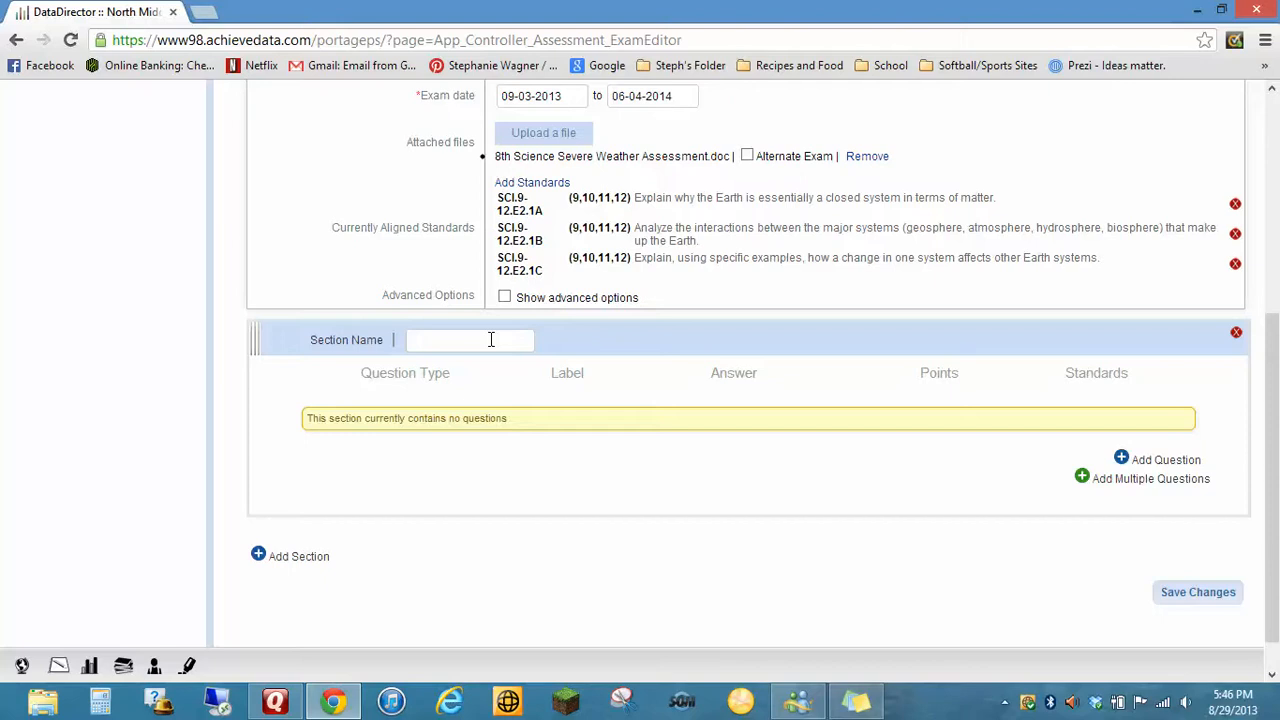
left_click(1160, 461)
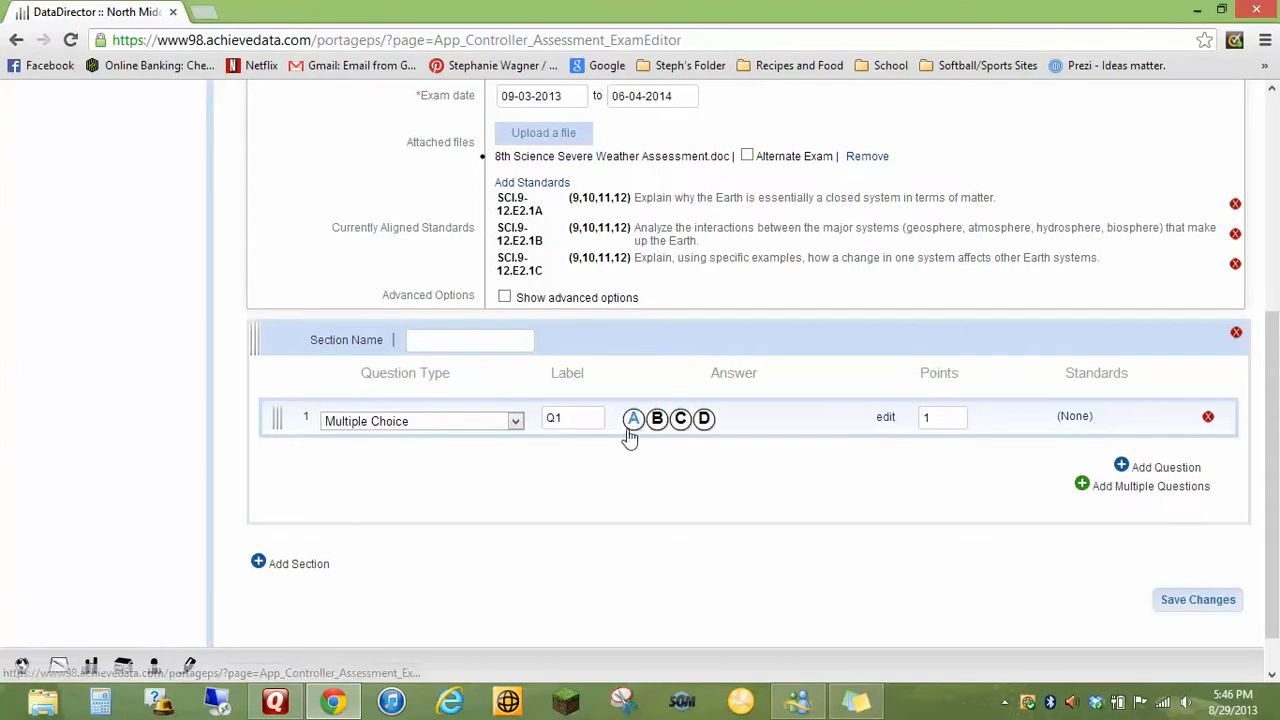
left_click(516, 422)
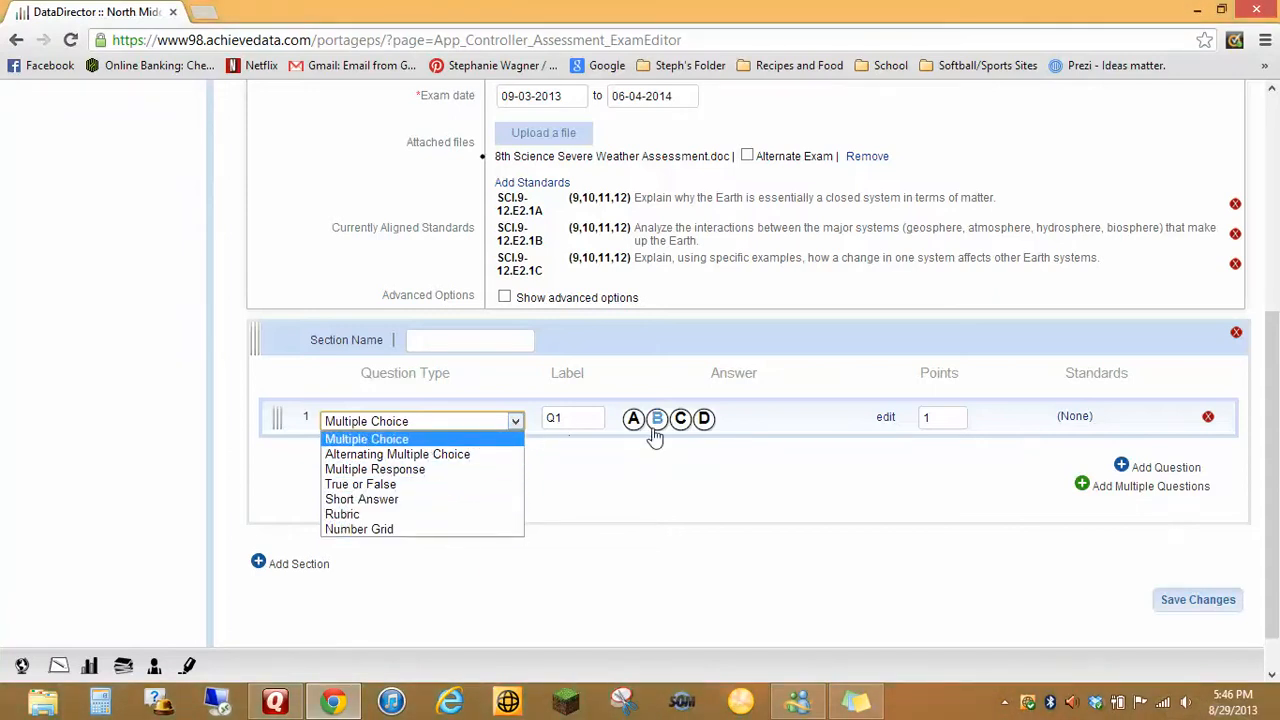
left_click(759, 420)
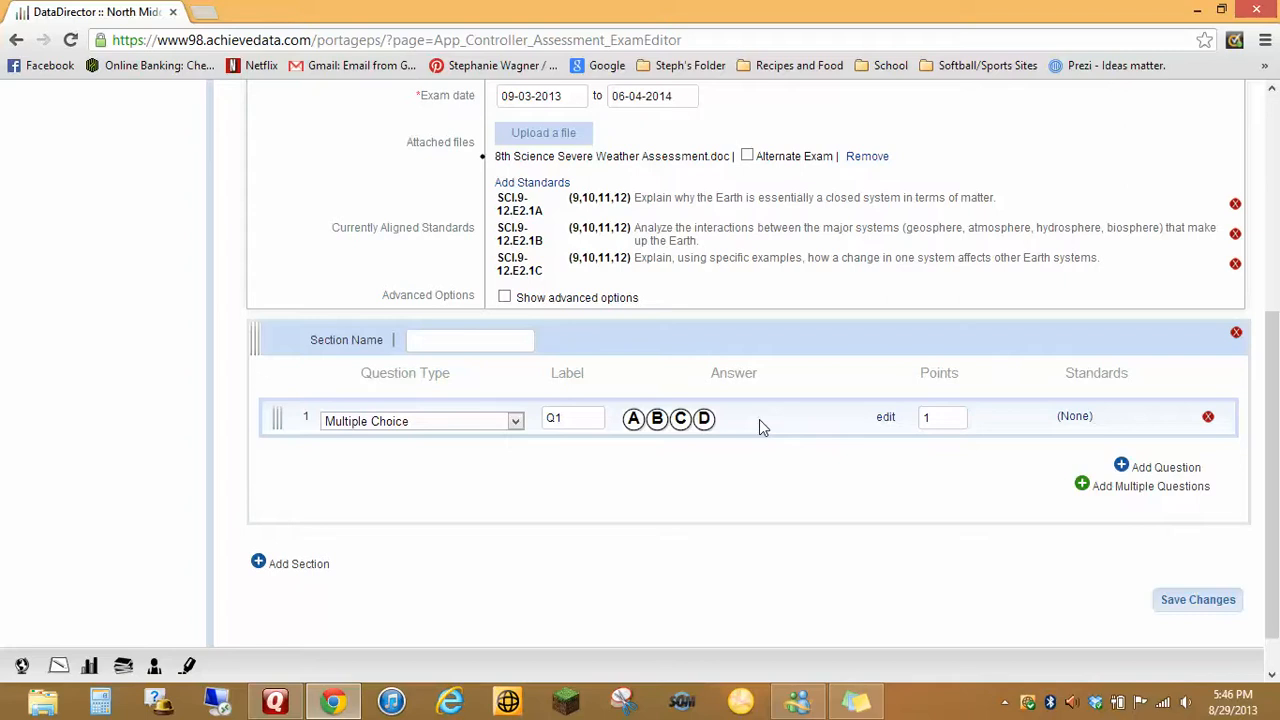
left_click(883, 419)
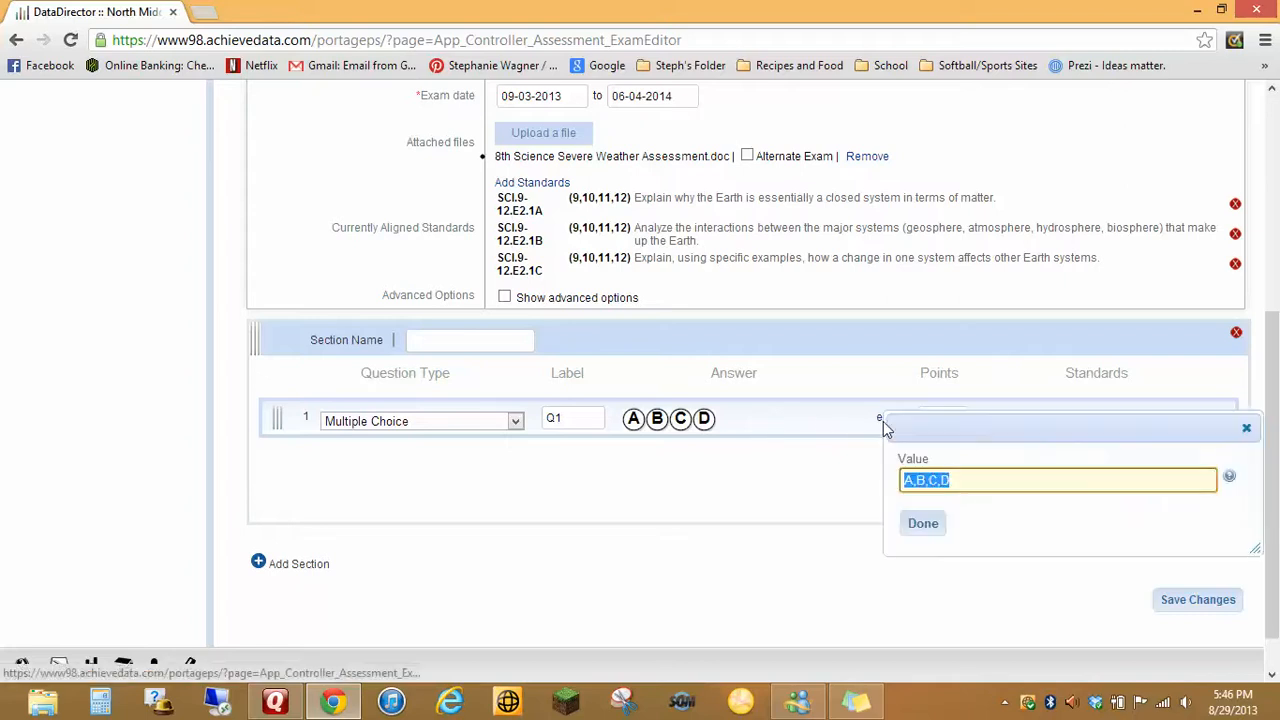
left_click(974, 479)
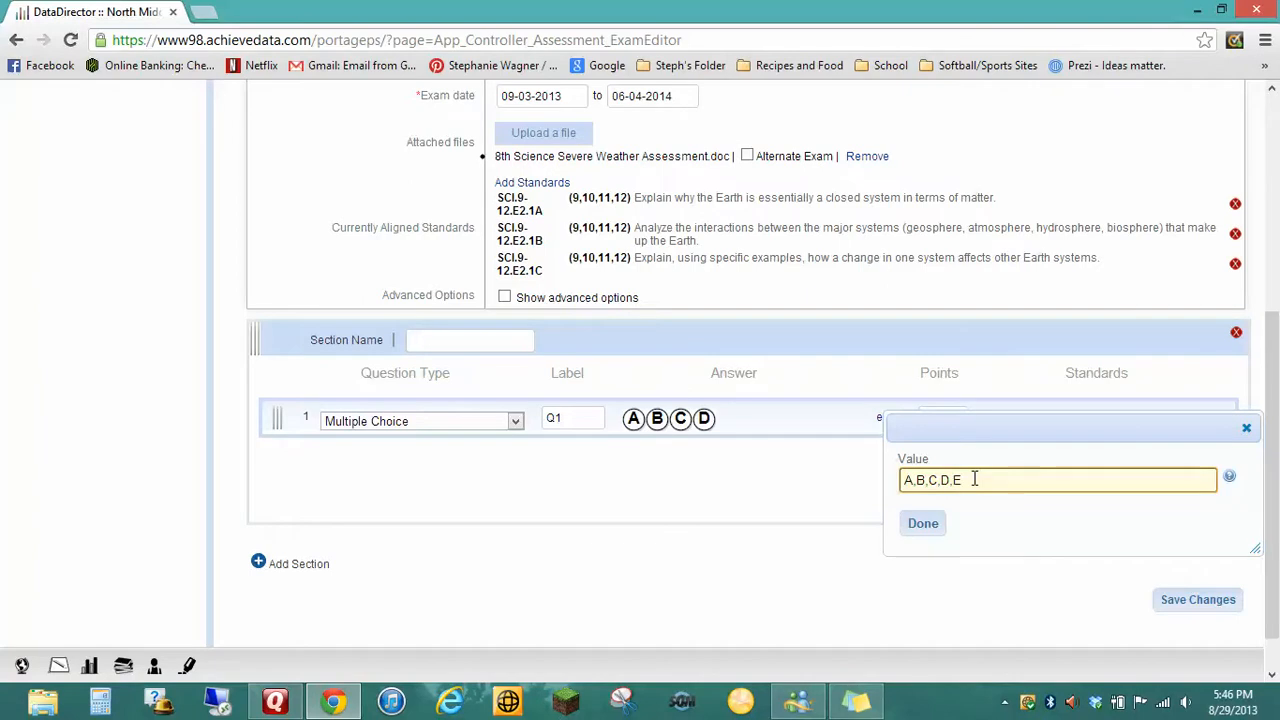
left_click(922, 528)
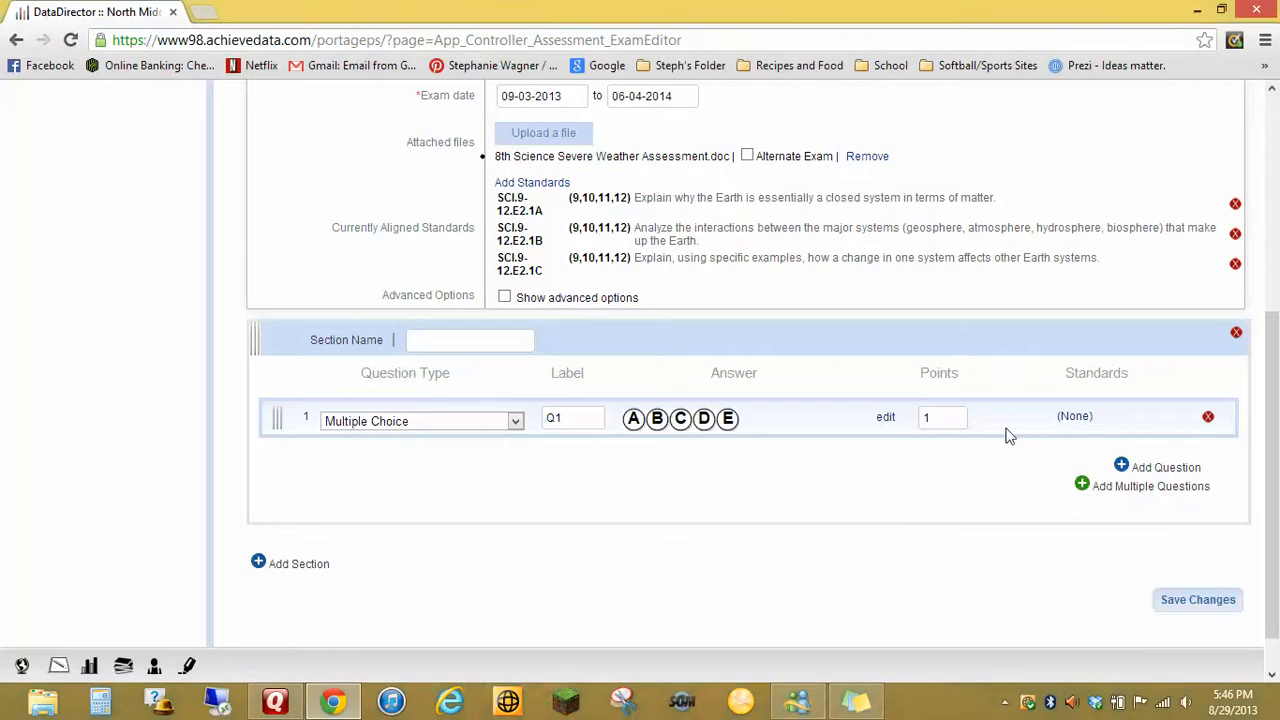
Step: Align question 1 with standard SCI.9-12.E2.1A
left_click(1074, 417)
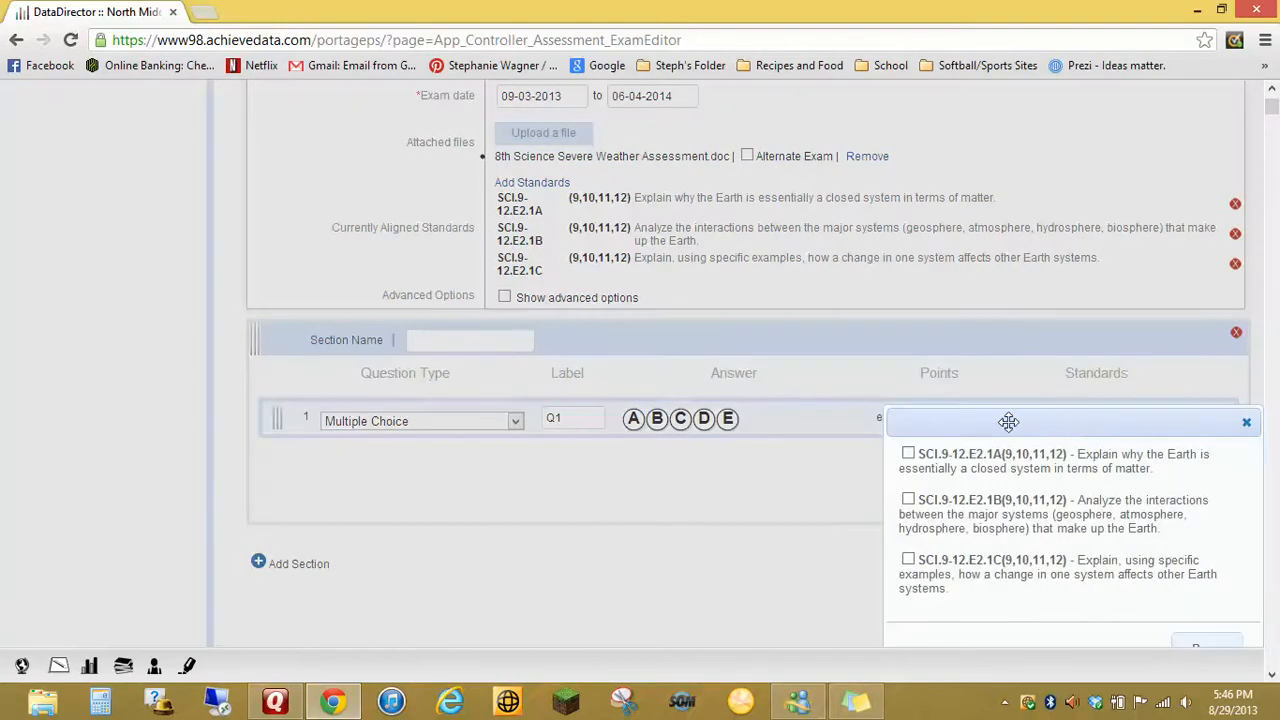
left_click(908, 455)
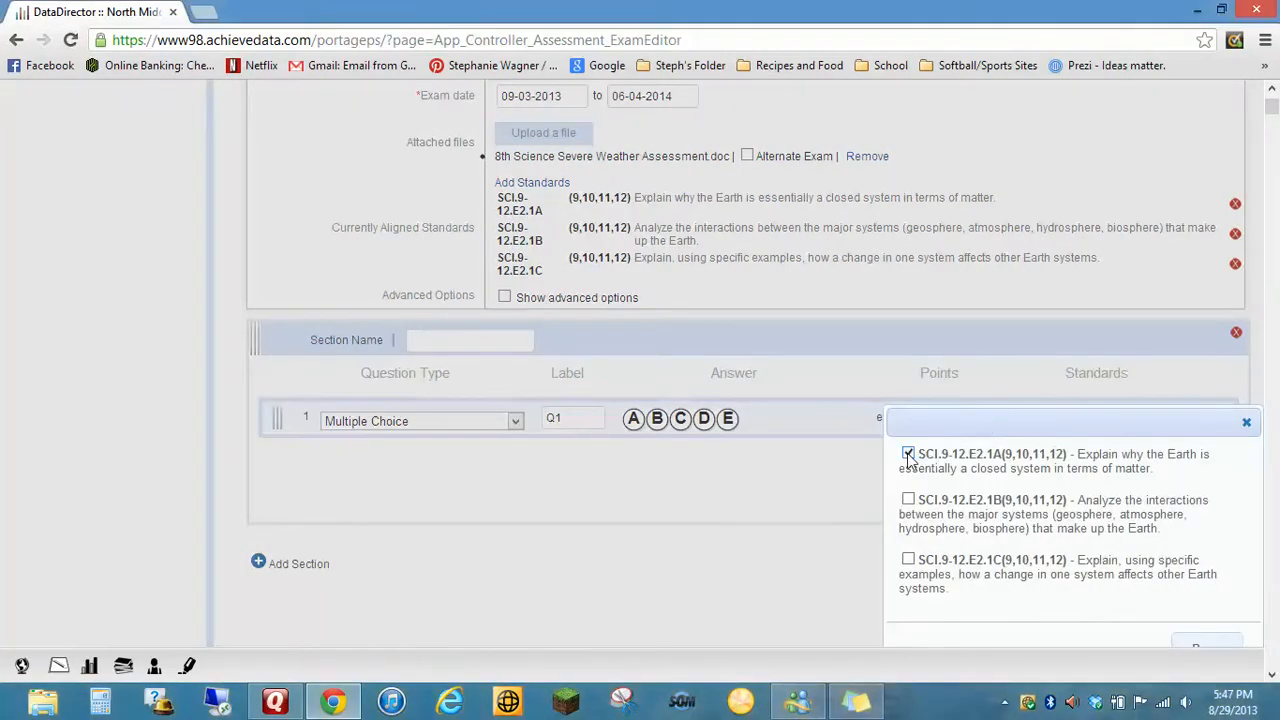
left_click(1192, 643)
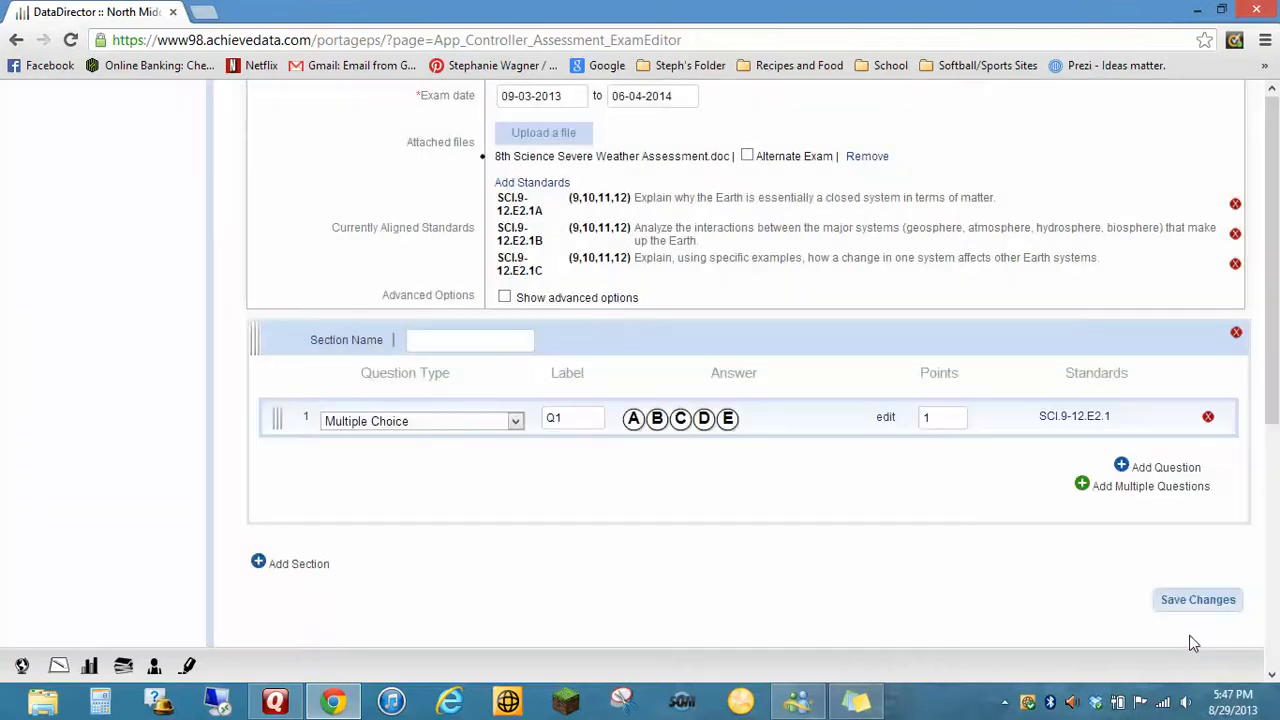
Step: Add a second multiple choice question and set its answer choices to A,B,C,D
left_click(1150, 467)
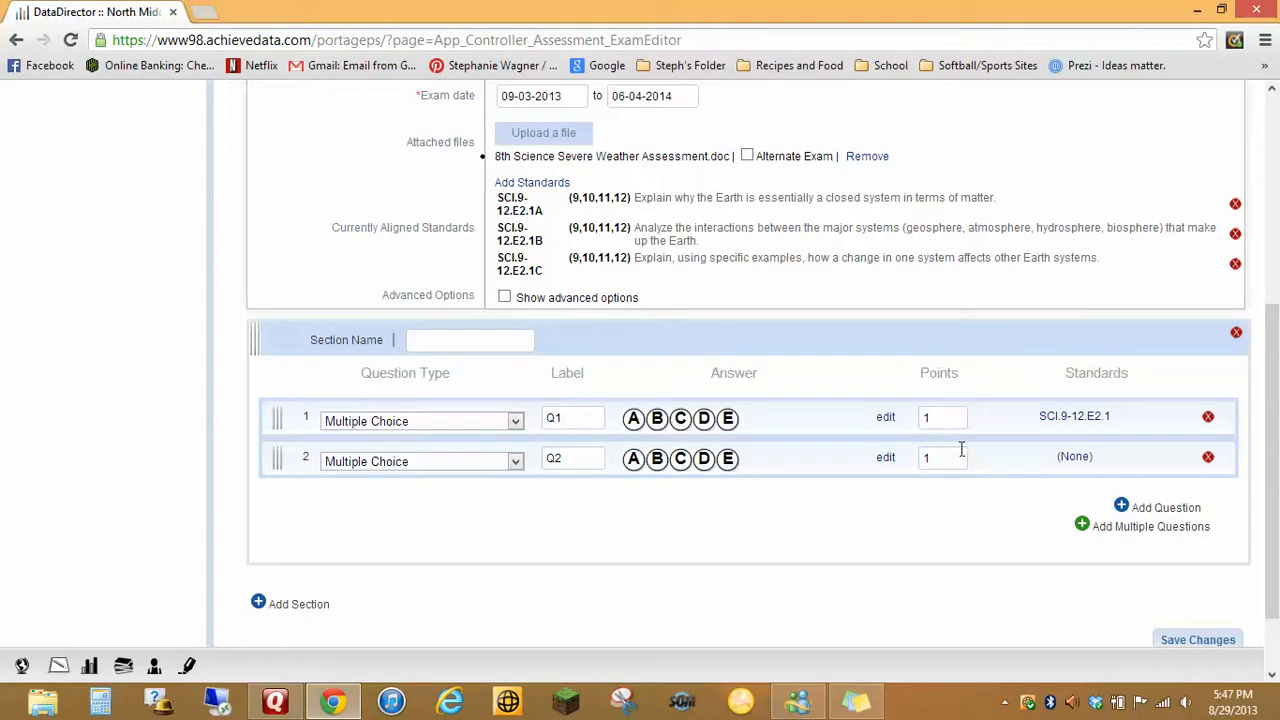
left_click(887, 459)
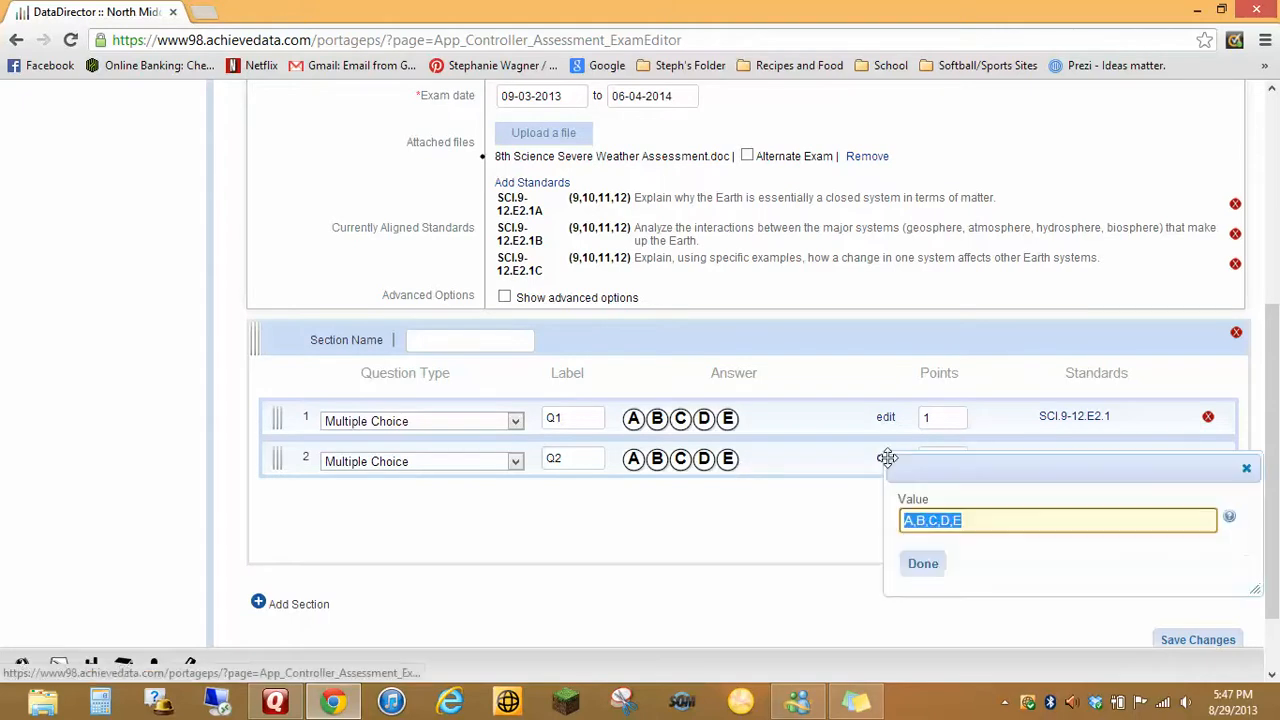
left_click(989, 520)
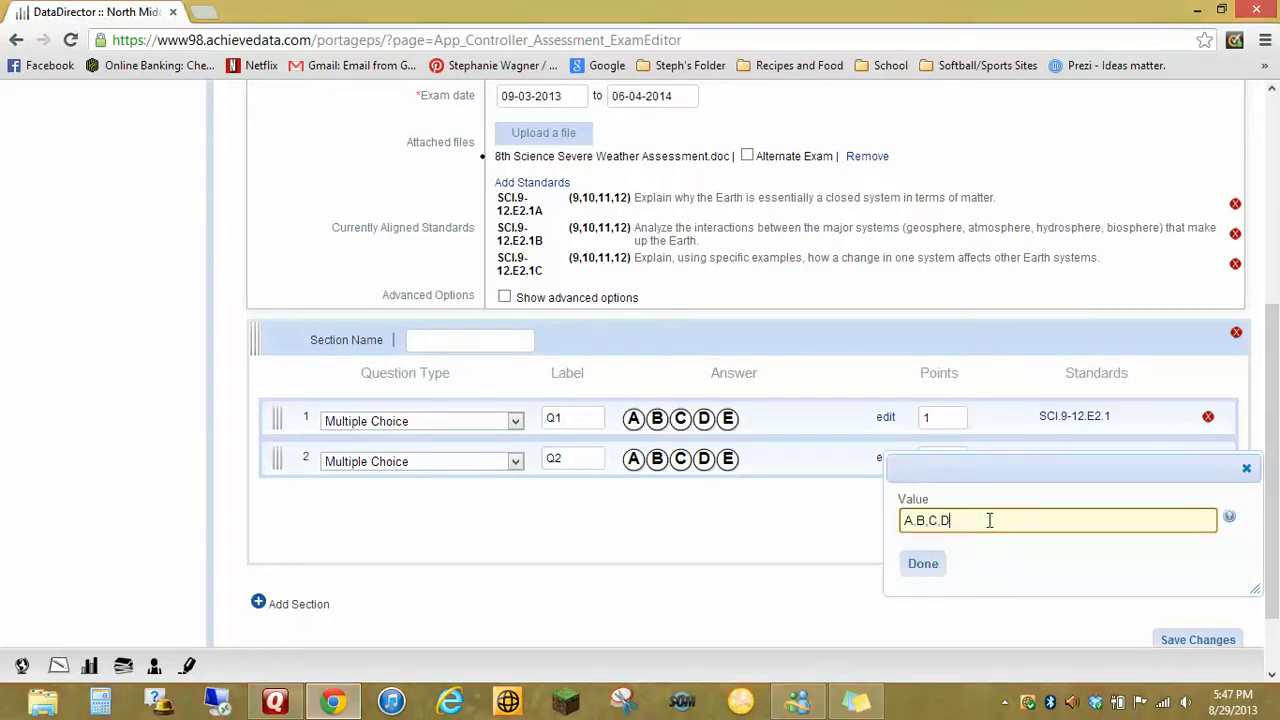
left_click(923, 563)
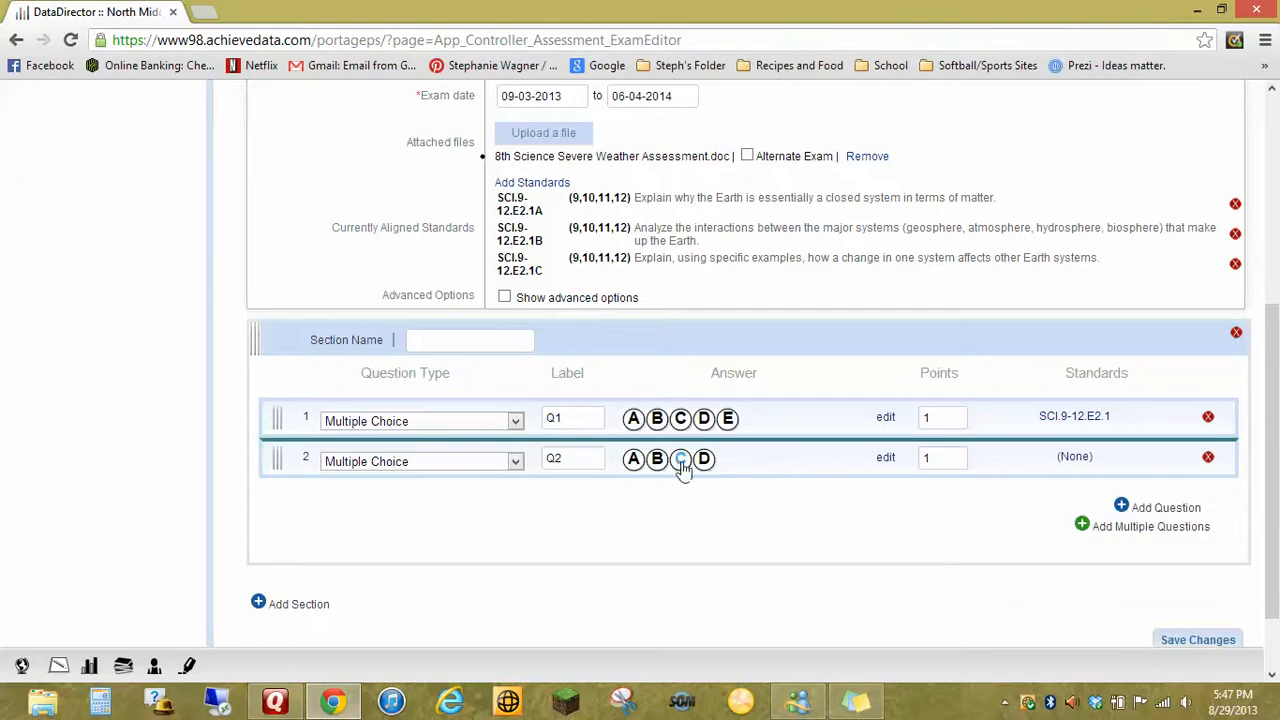
Step: Align question 2 with standard SCI.9-12.E2.1B and save the assessment
left_click(1072, 460)
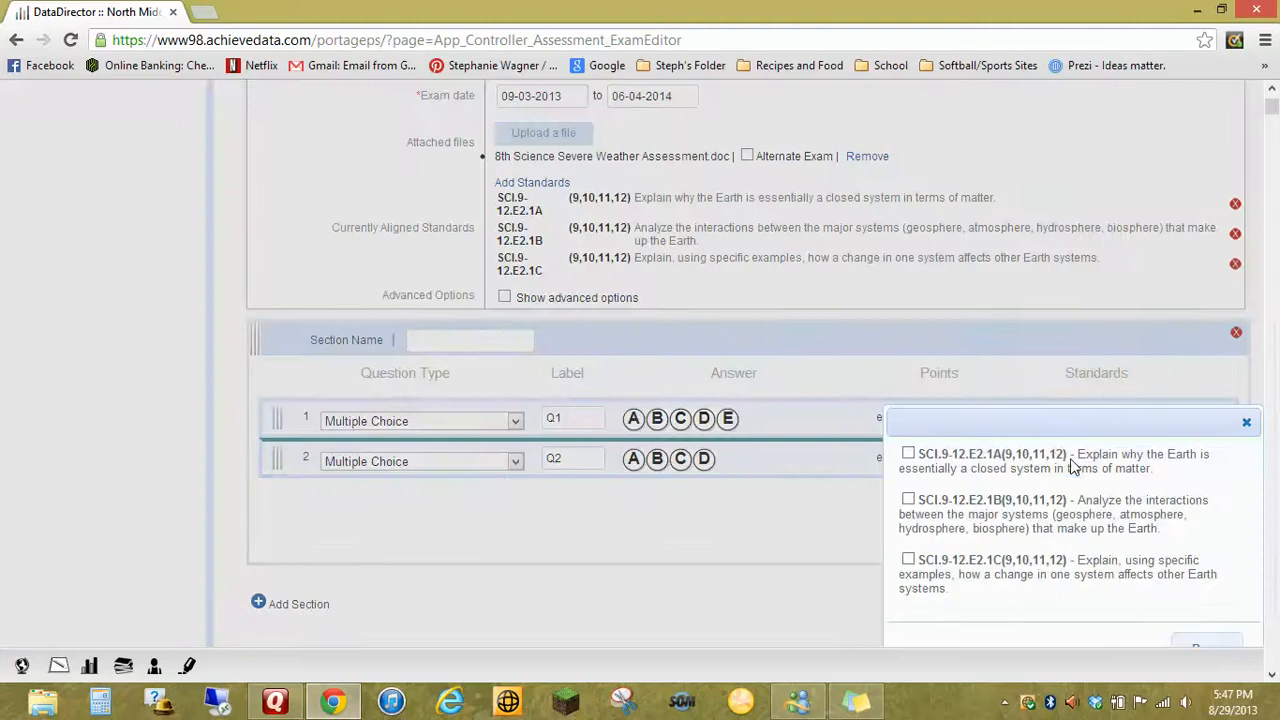
left_click(909, 502)
left_click(1222, 643)
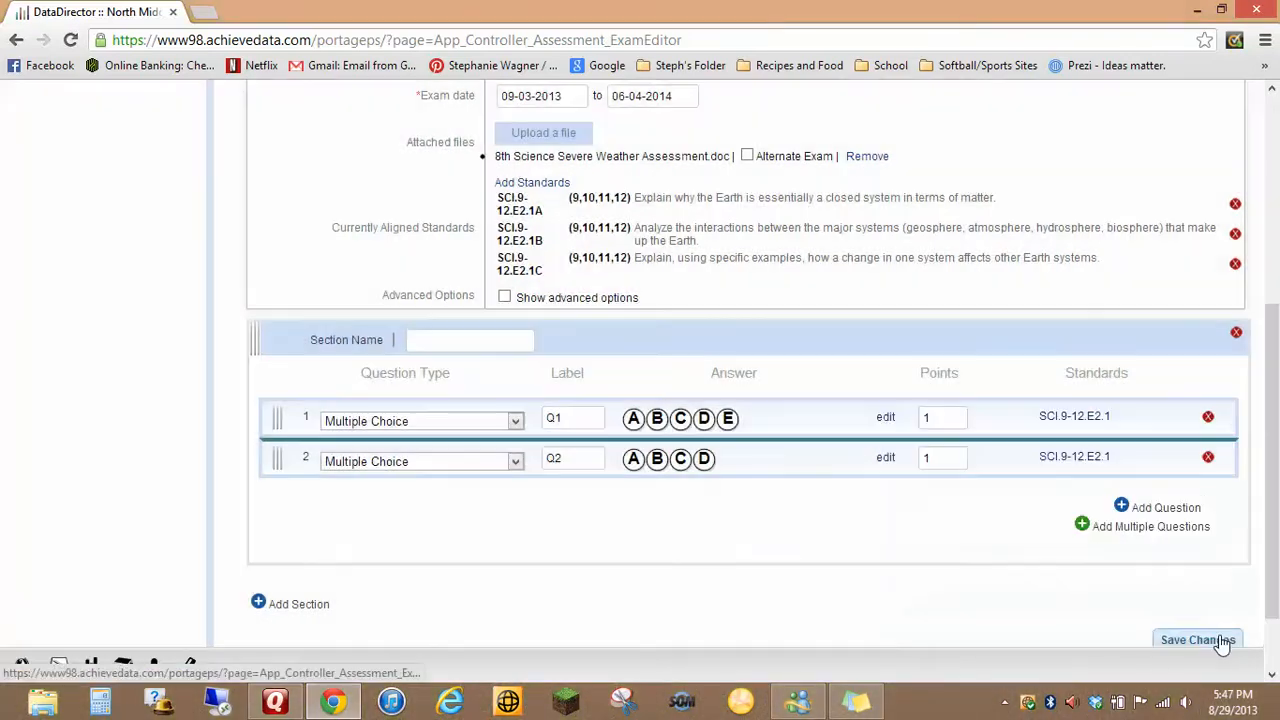
scroll(1274, 568, "down", 1)
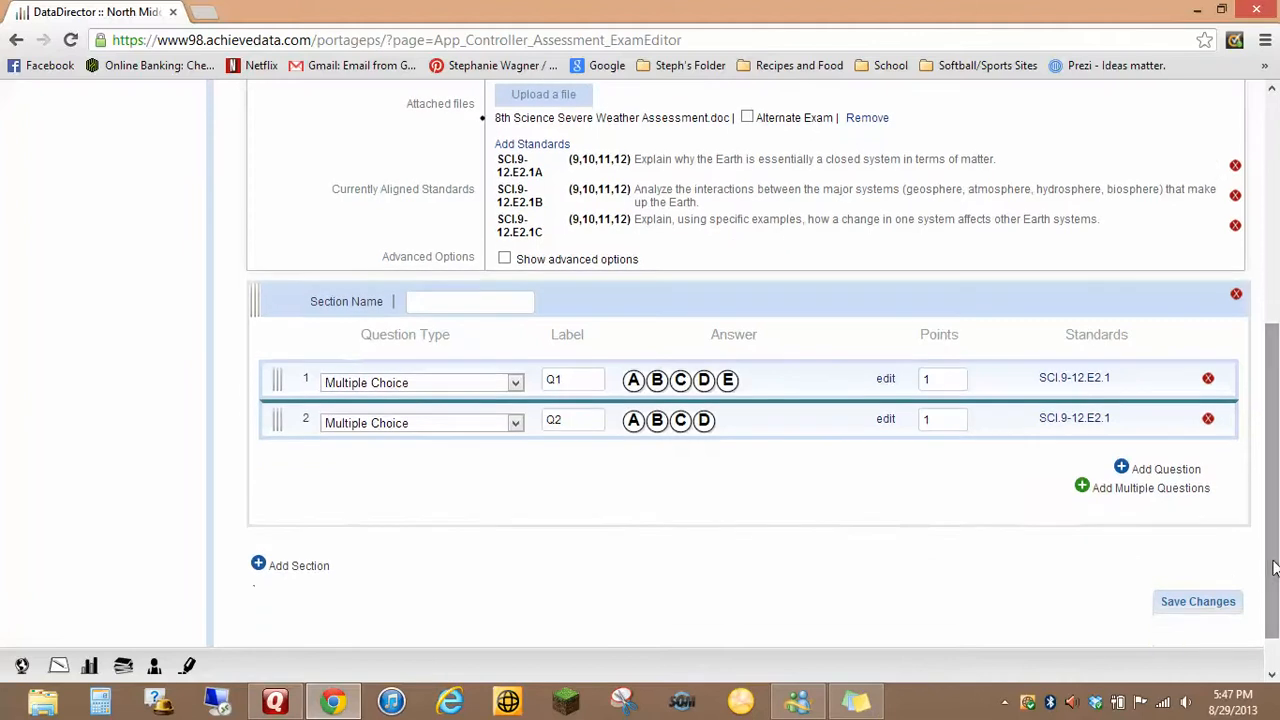
left_click(1200, 603)
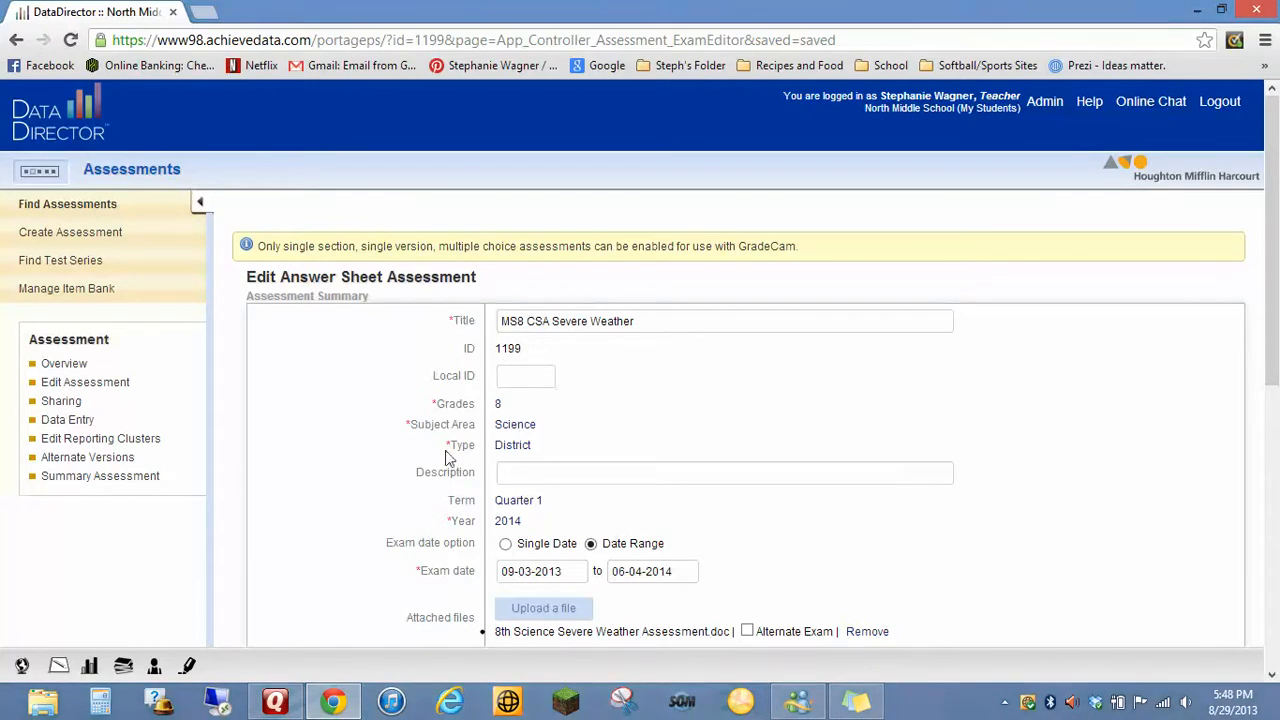
Step: Go to the assessment's overview and open the DataScanner answer sheet creation with student names
left_click(76, 366)
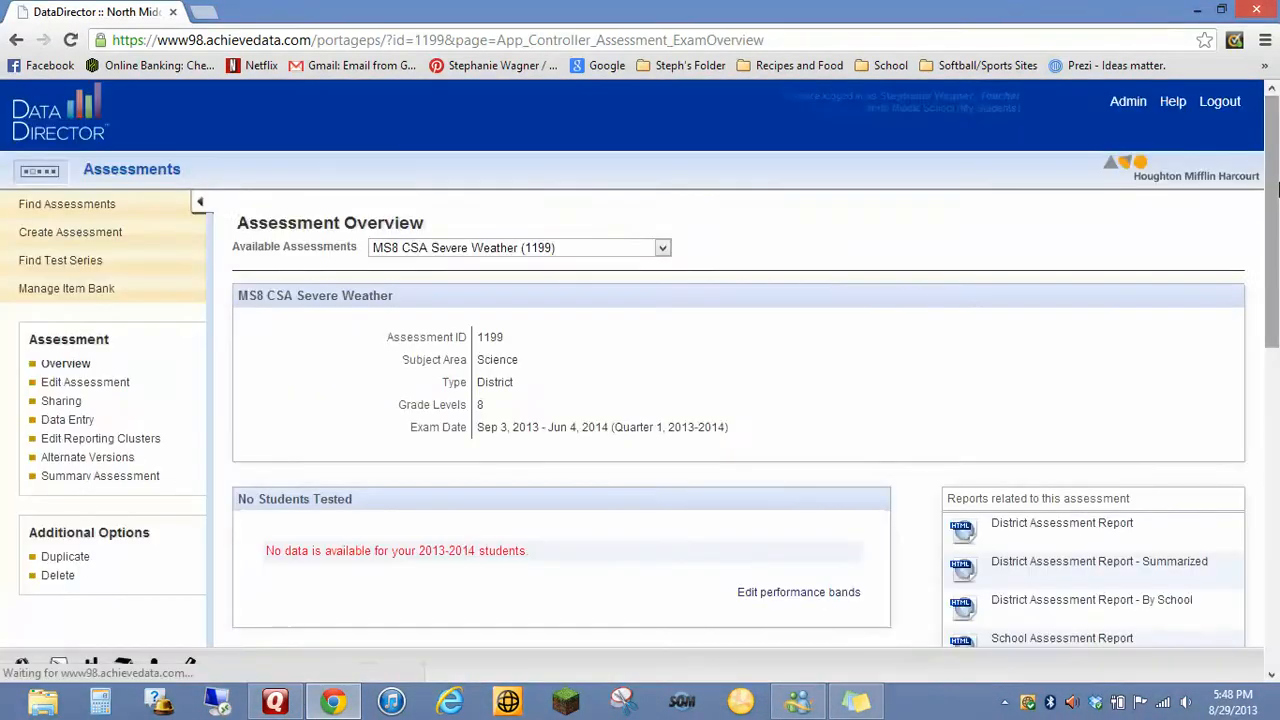
left_click_drag(1277, 190, 1274, 499)
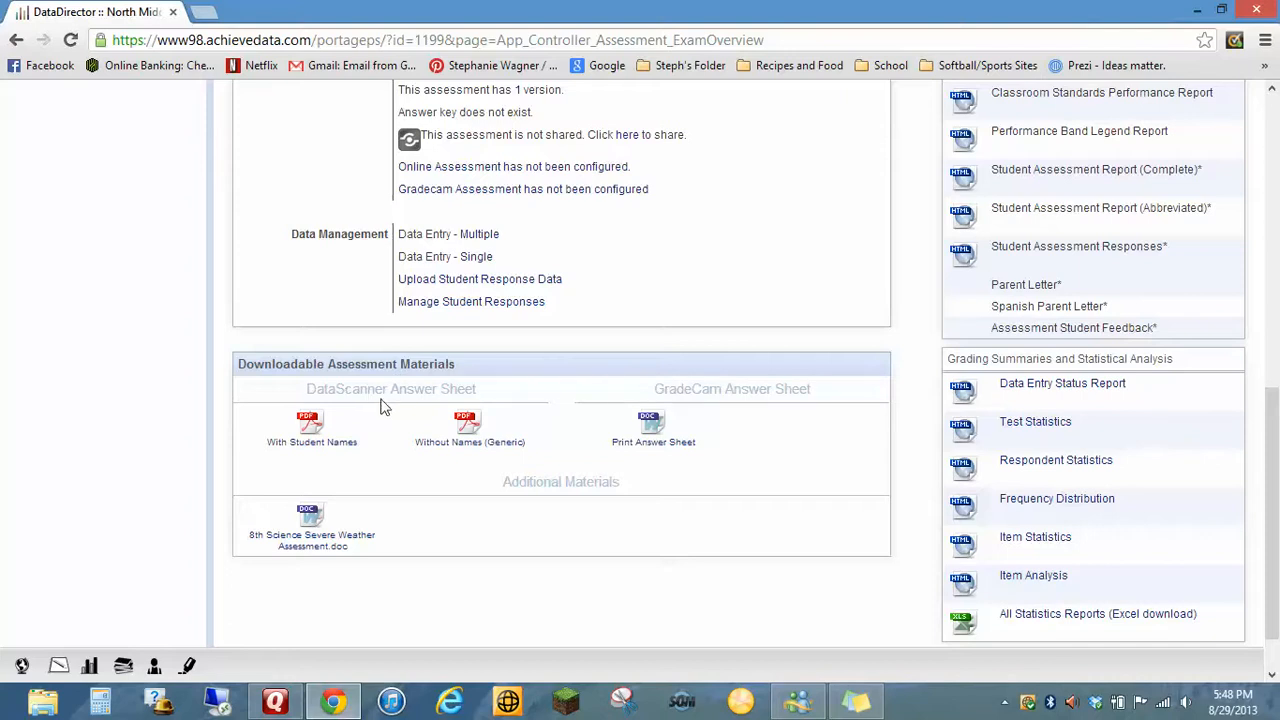
left_click(306, 448)
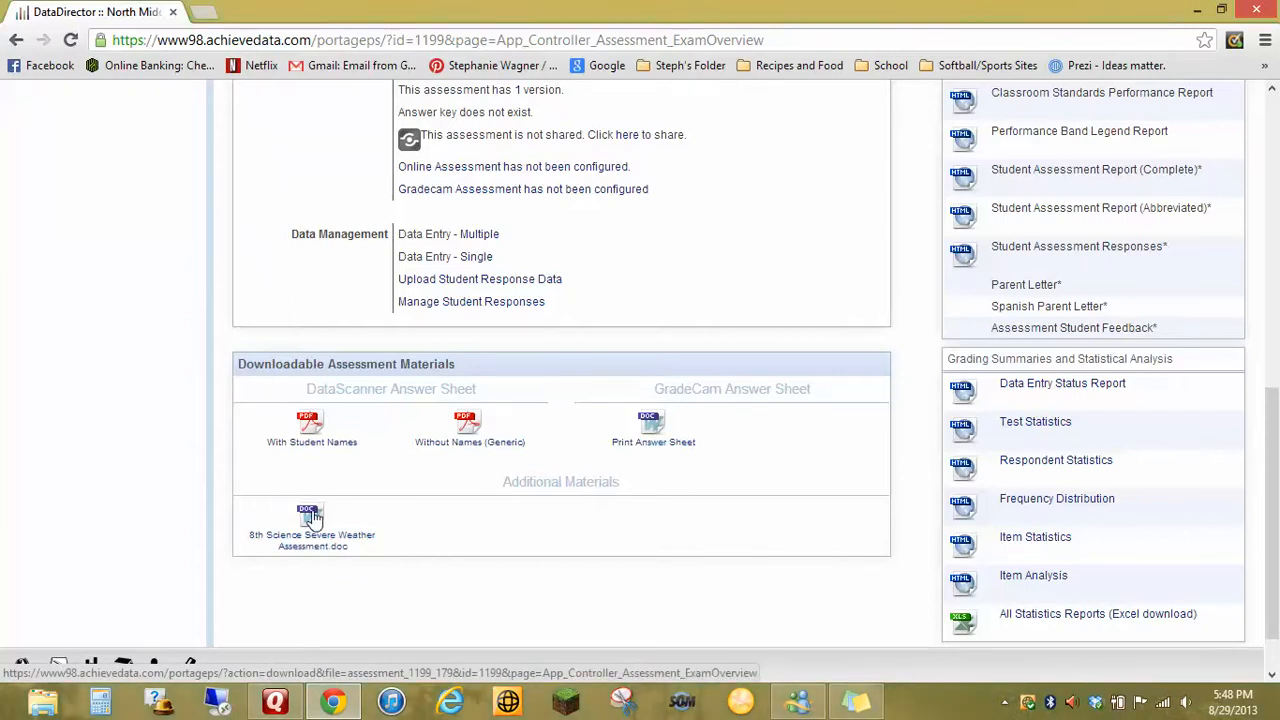
left_click(320, 428)
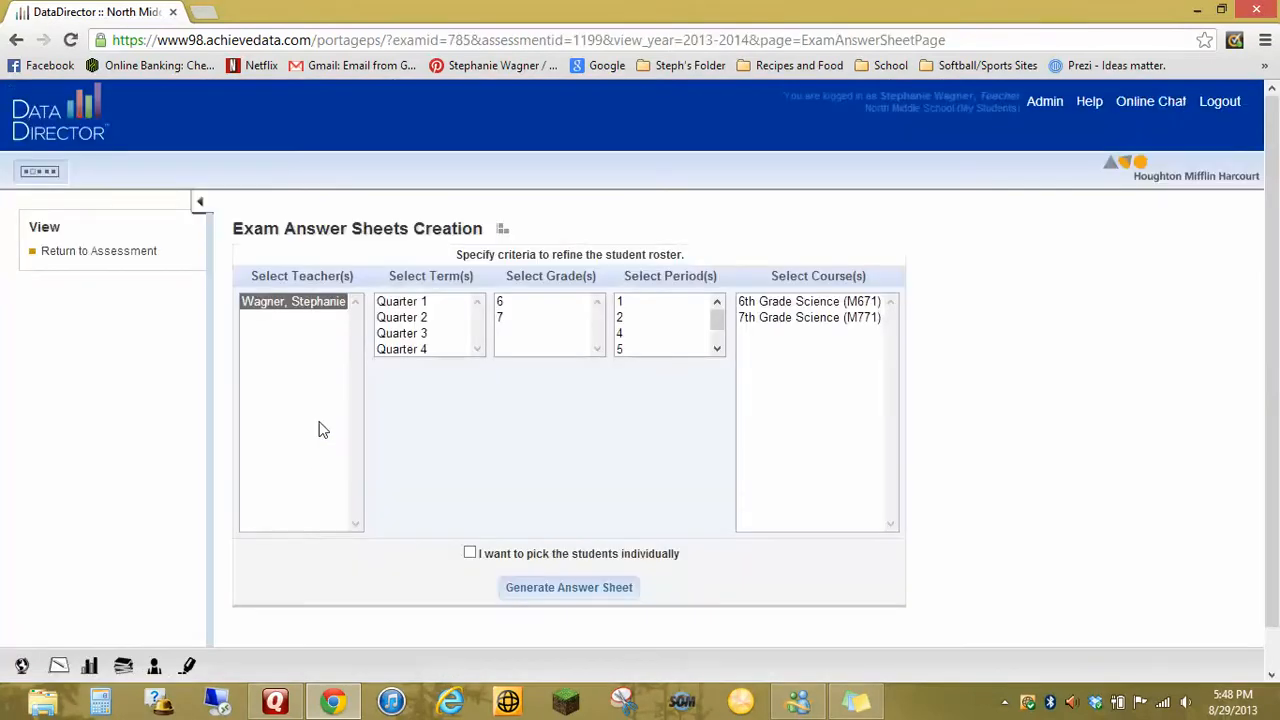
Step: Try to generate answer sheets for Quarter 1, grade 7, period 1, 7th Grade Science (M771), and return to the assessment
left_click(452, 304)
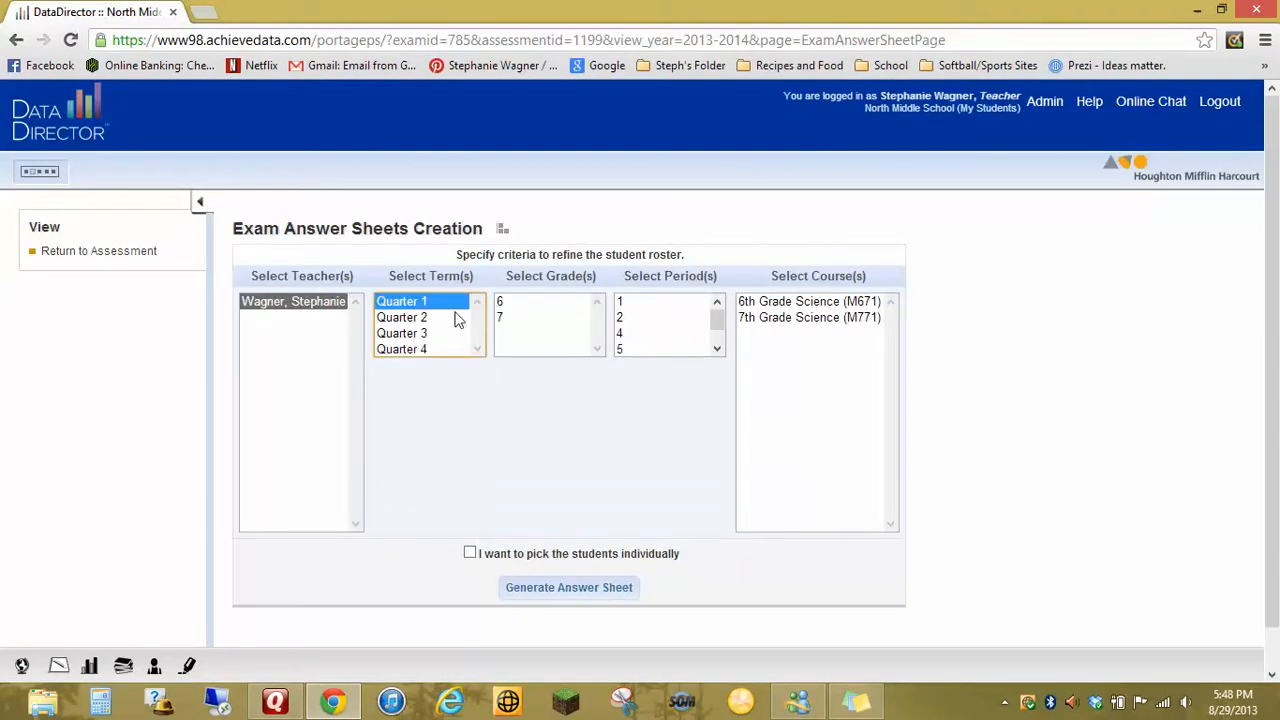
left_click(500, 318)
left_click(626, 303)
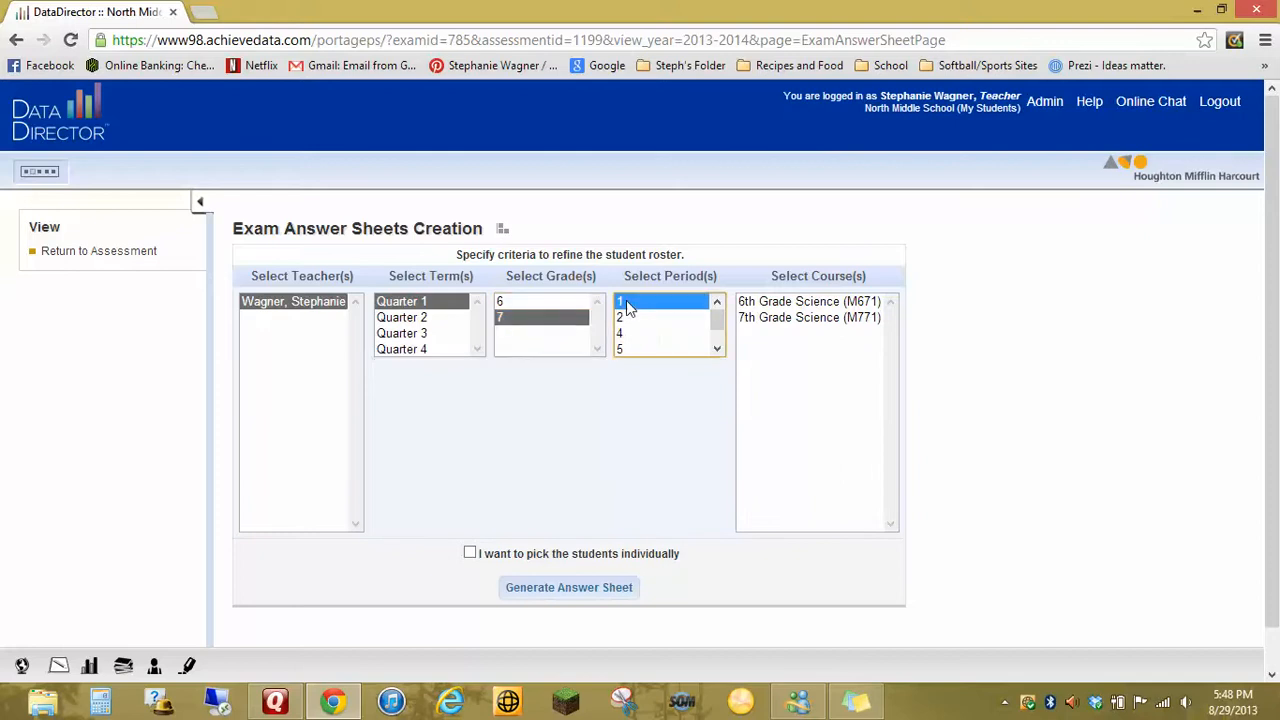
left_click(764, 317)
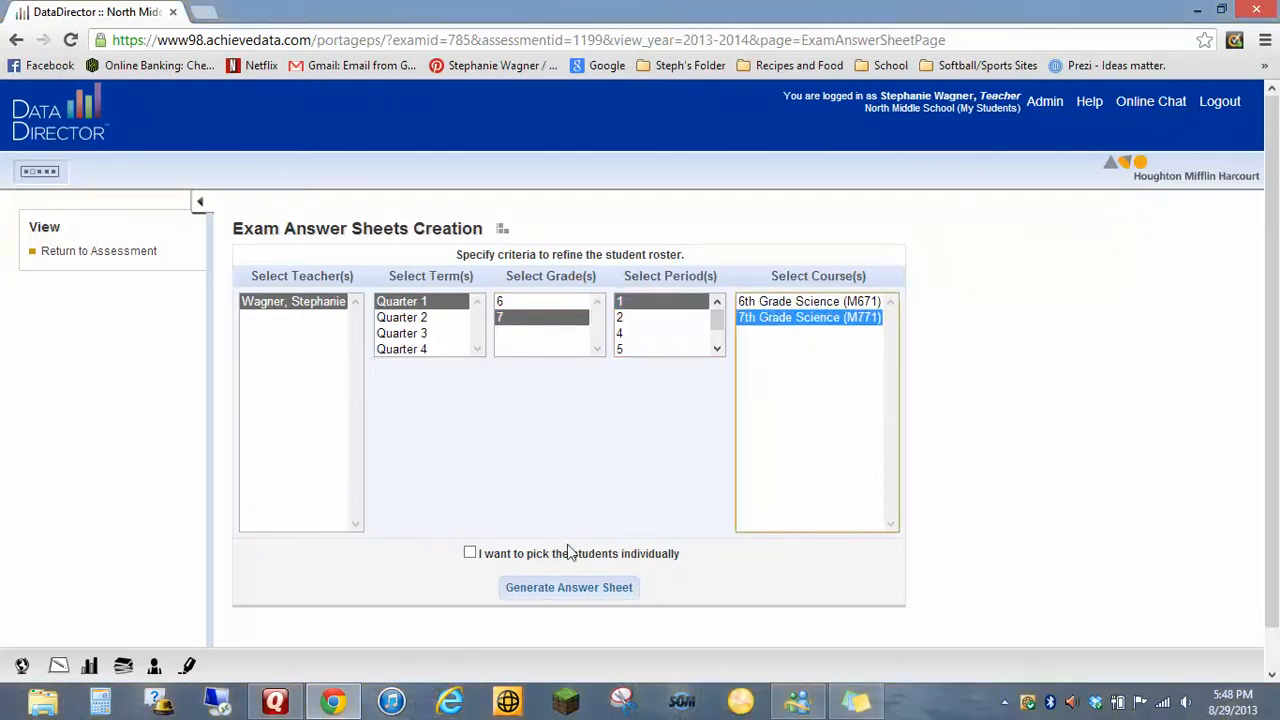
left_click(569, 588)
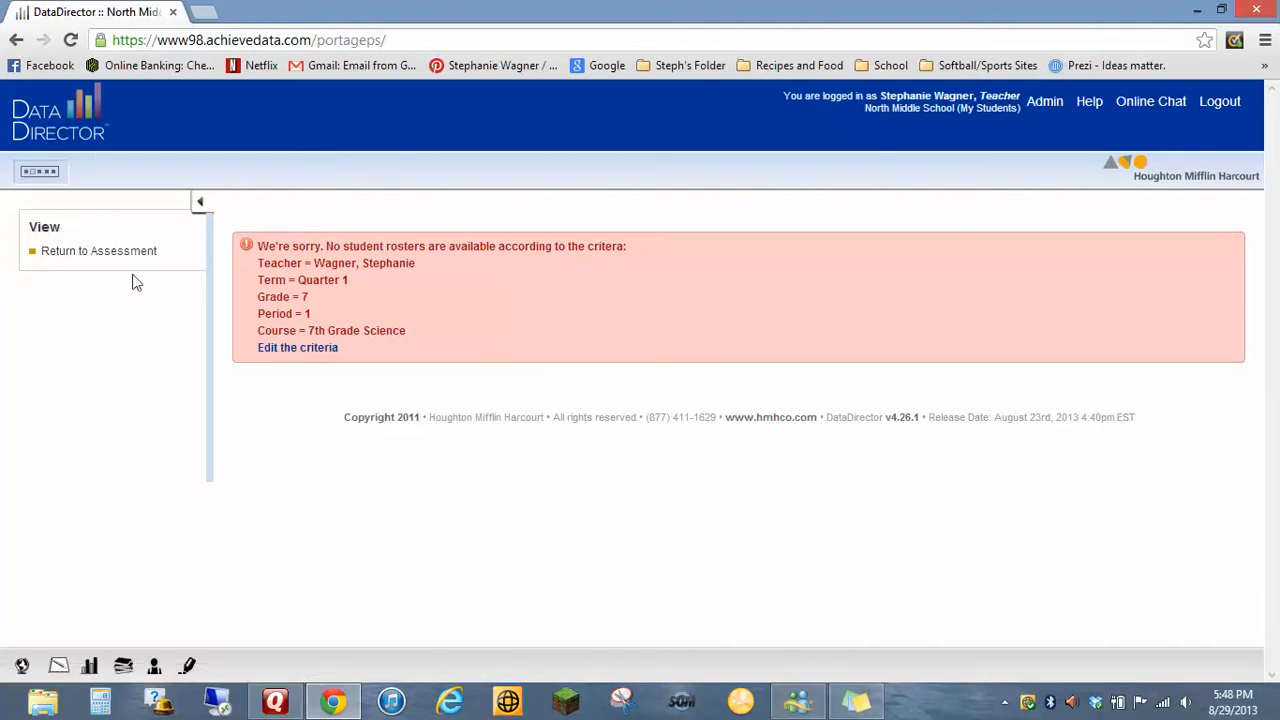
left_click(63, 254)
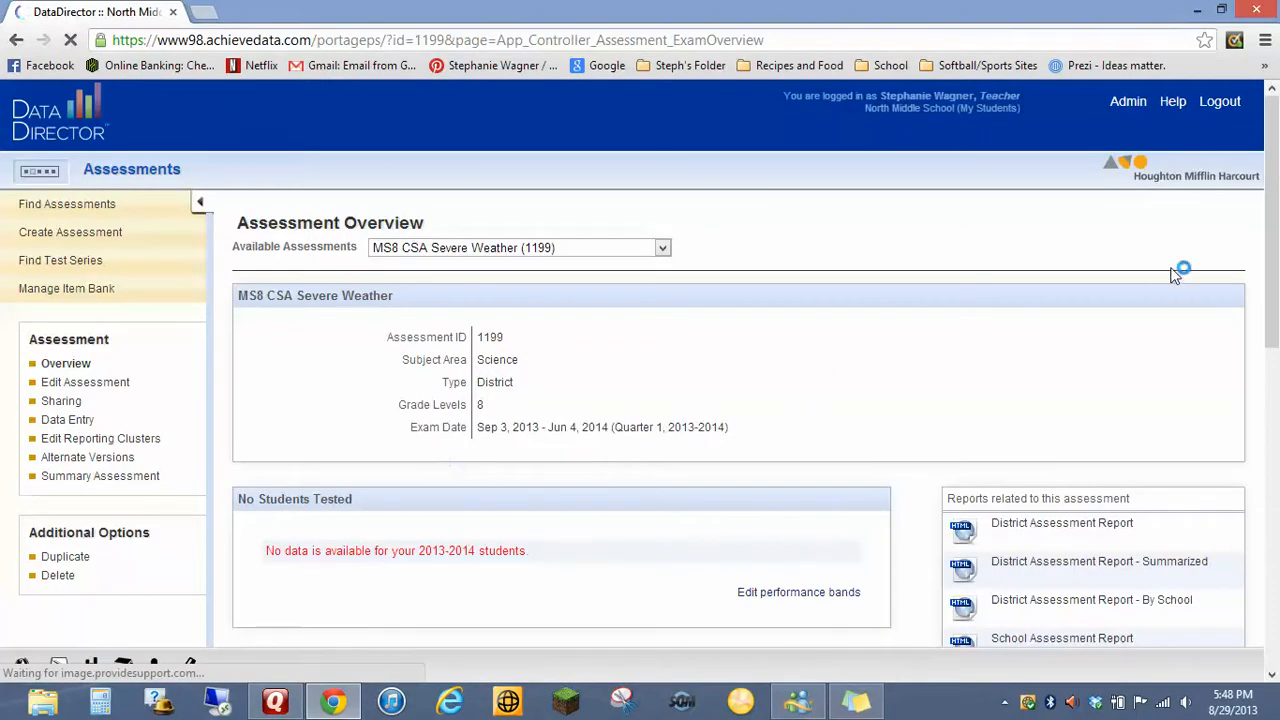
Step: Generate the DataScanner answer sheets with student names for Quarter 1, grade 6, period 1, 6th Grade Science (M671)
left_click_drag(1272, 250, 1277, 212)
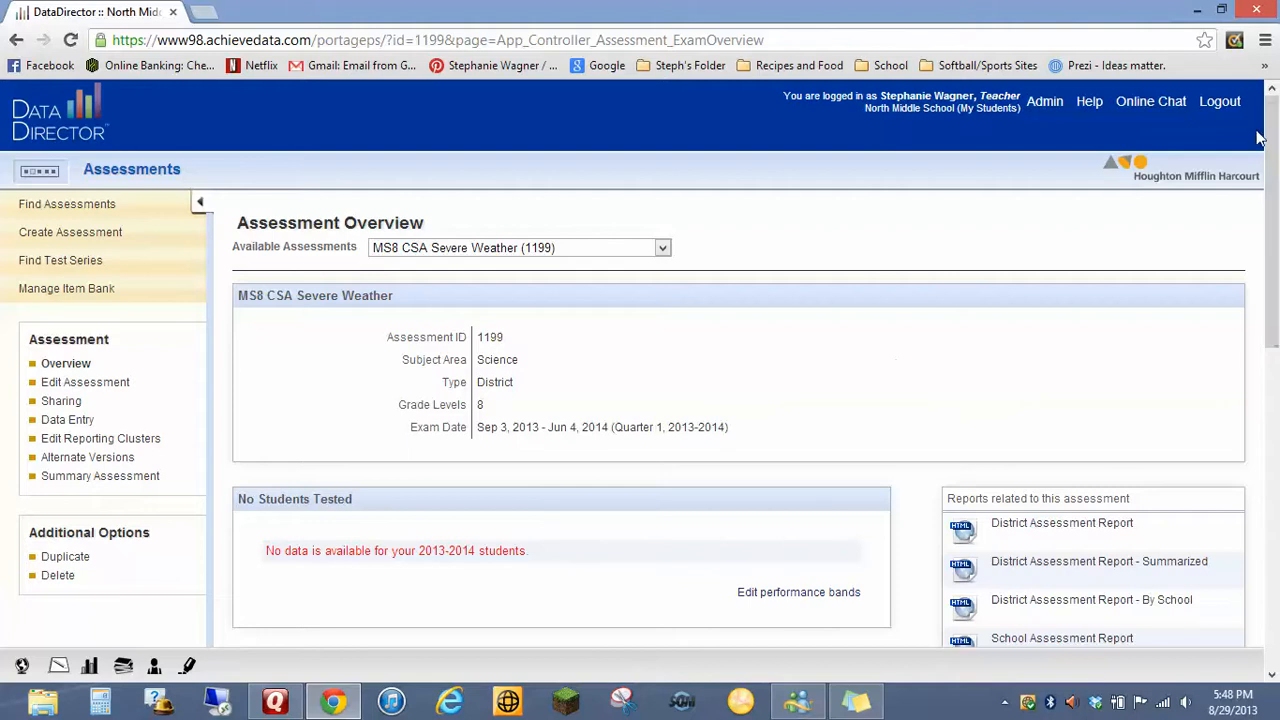
left_click_drag(1271, 140, 1275, 500)
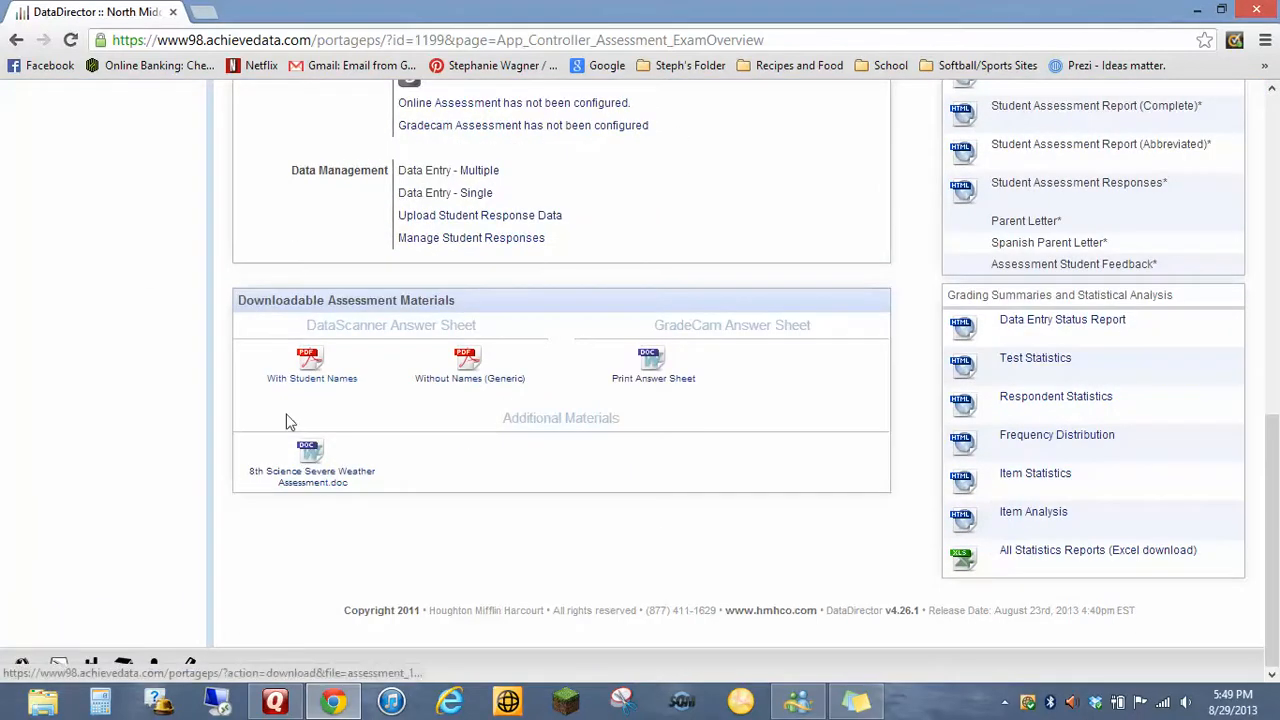
left_click(311, 378)
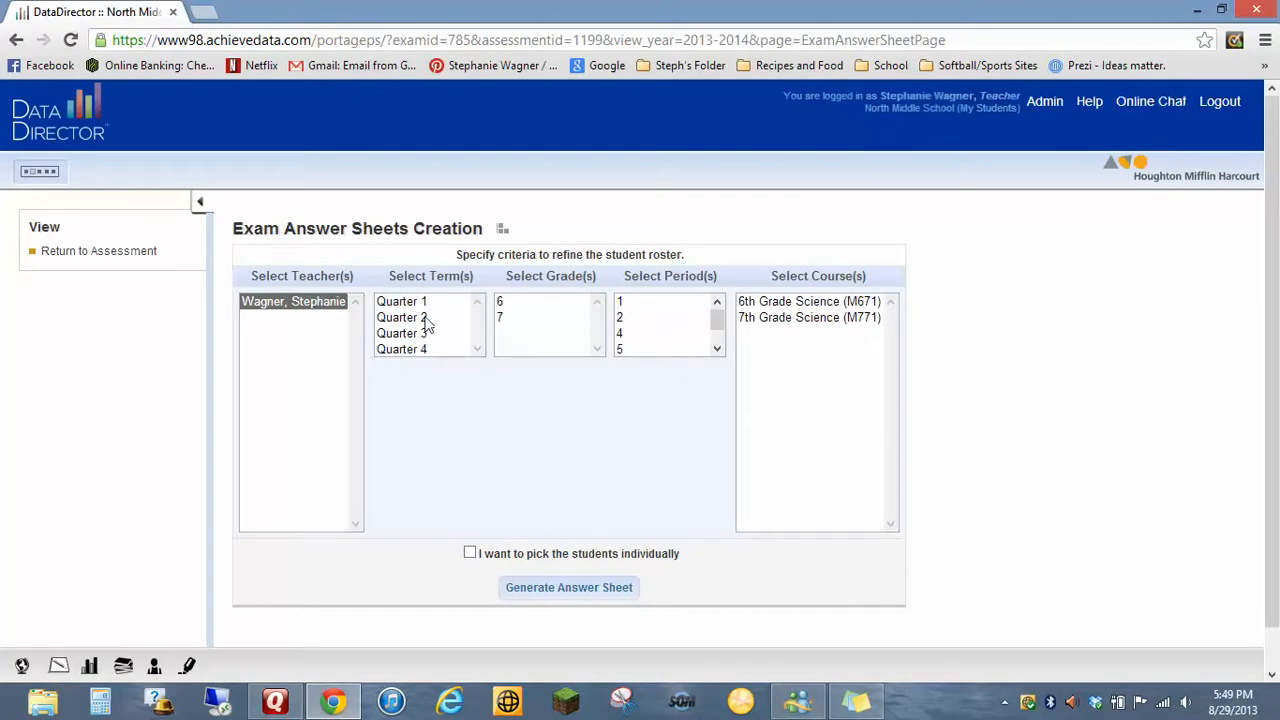
left_click(424, 305)
left_click(522, 303)
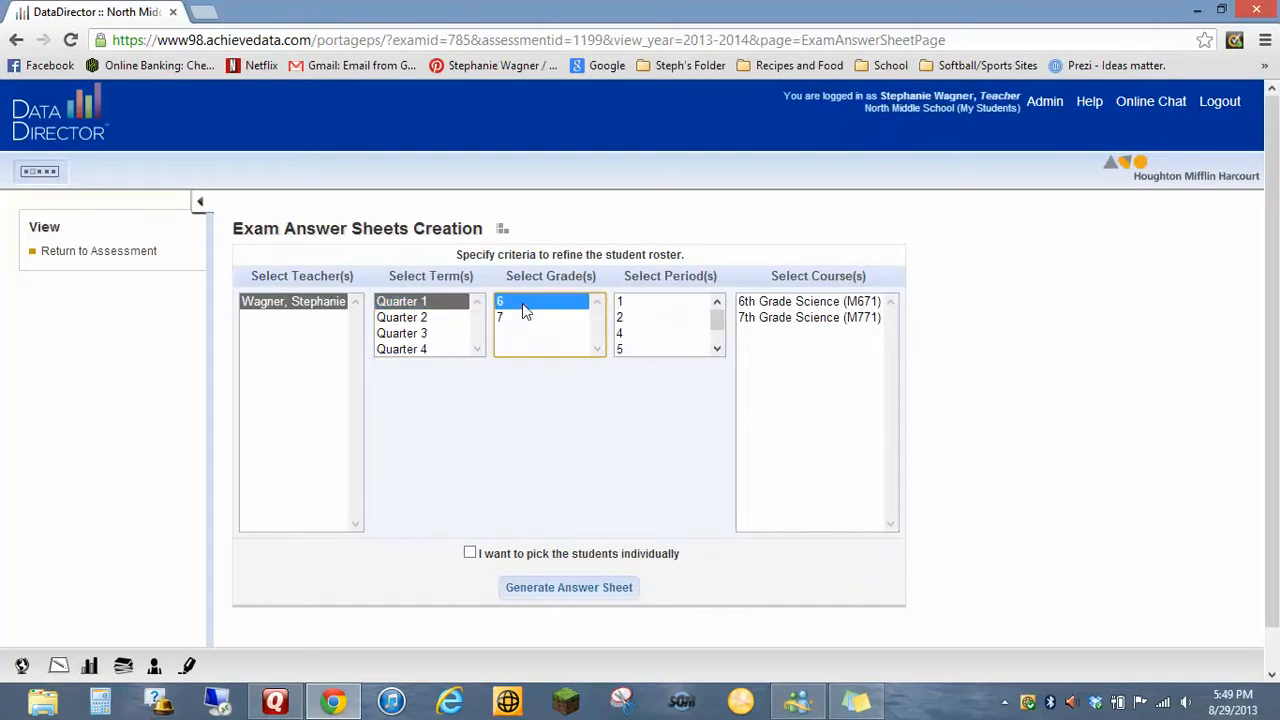
left_click(627, 300)
left_click(762, 301)
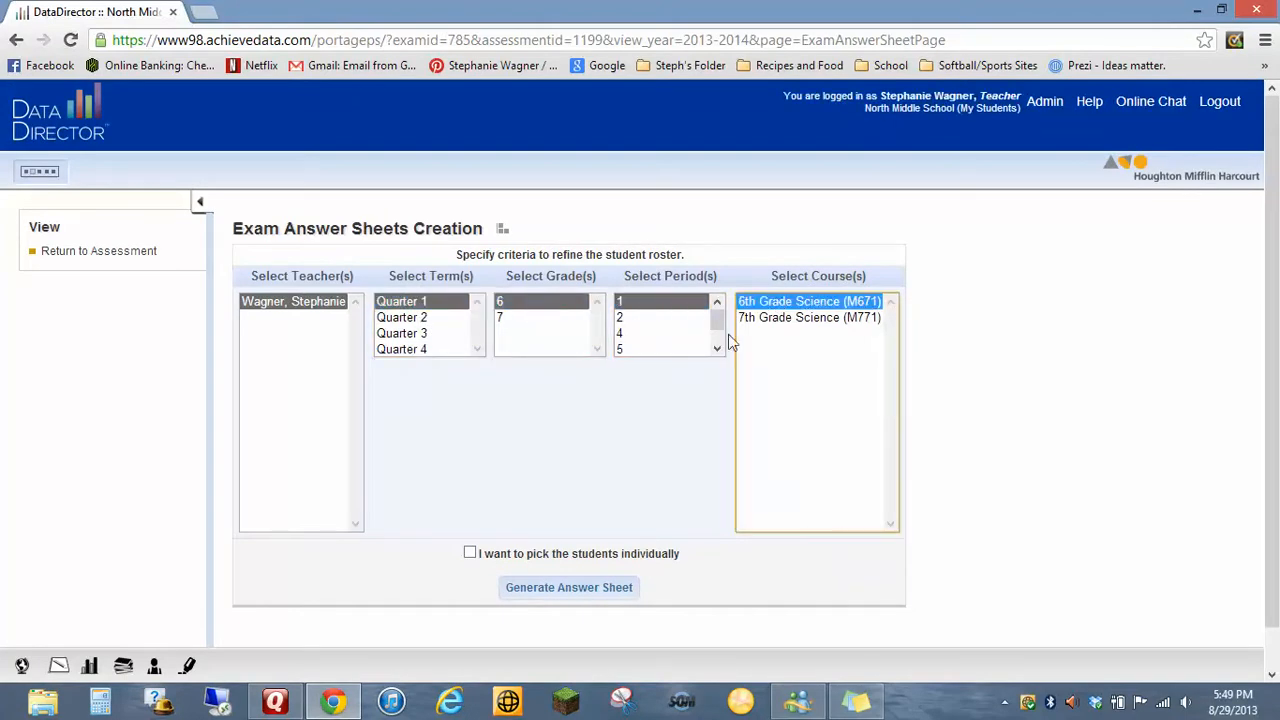
left_click(553, 589)
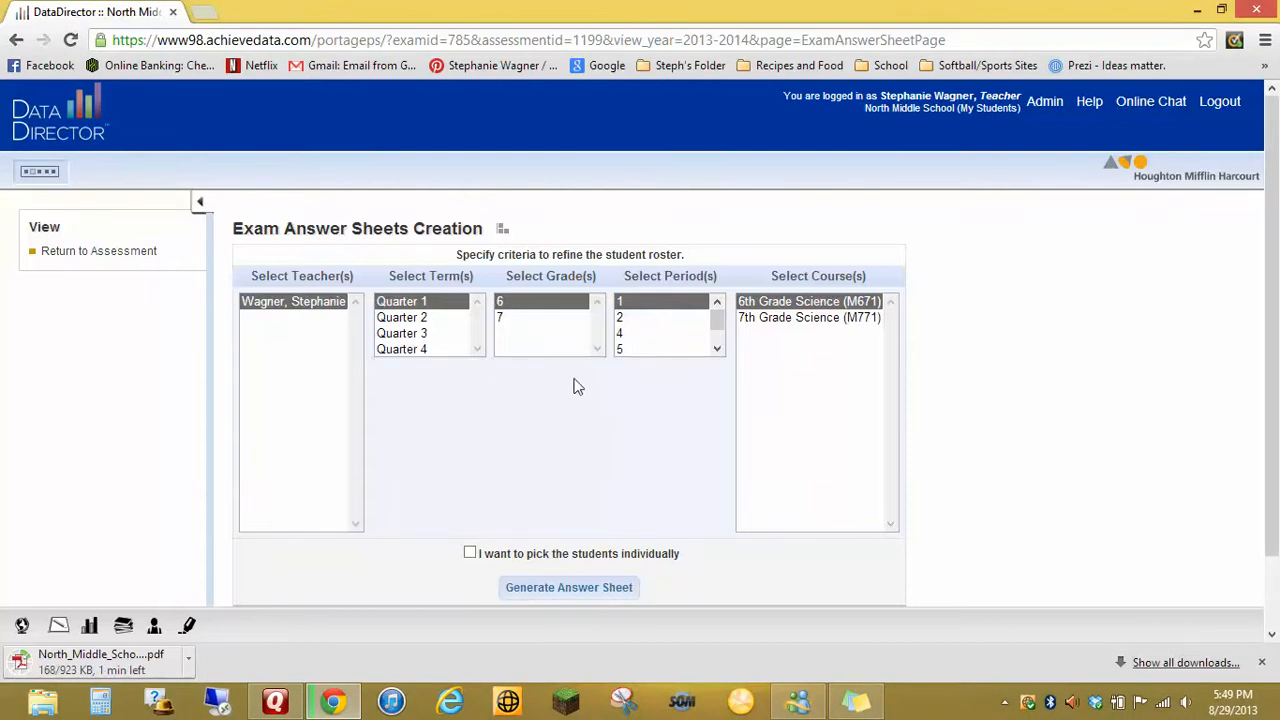
Step: Return to the assessment overview, examine the downloaded answer sheet PDF in Adobe Reader through the first student sheets, and switch back to Chrome
left_click(88, 257)
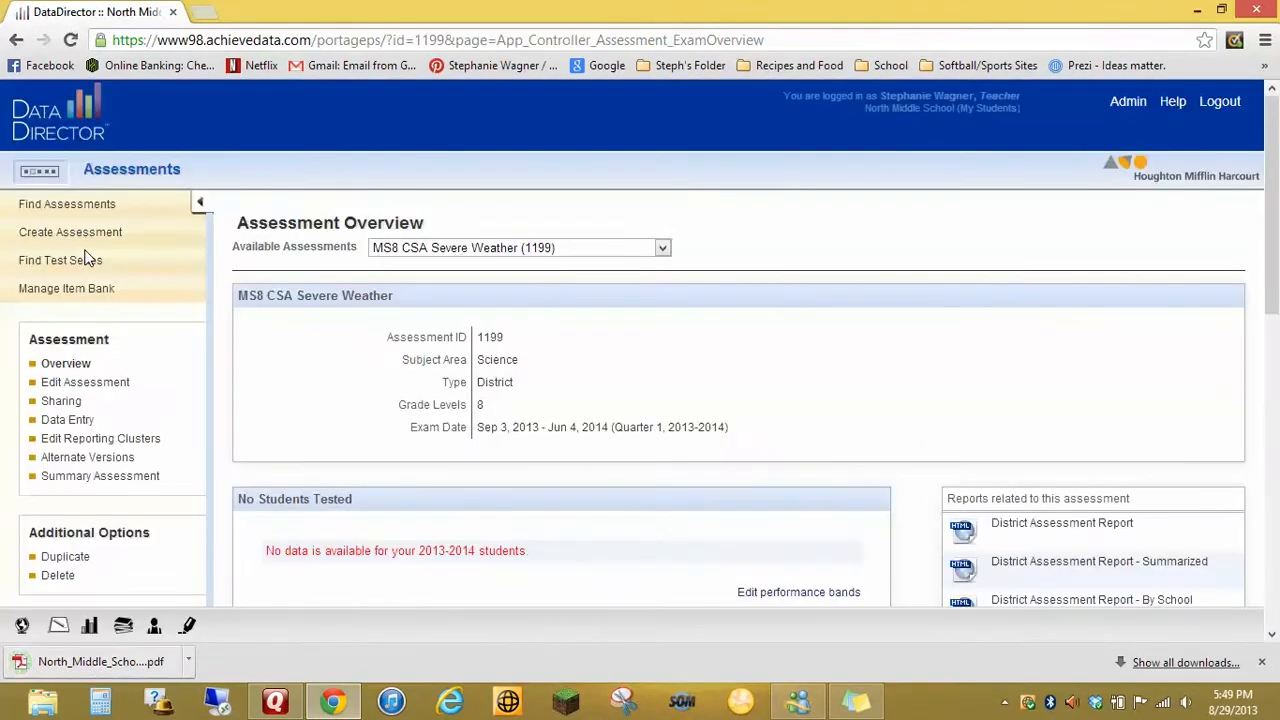
left_click(93, 664)
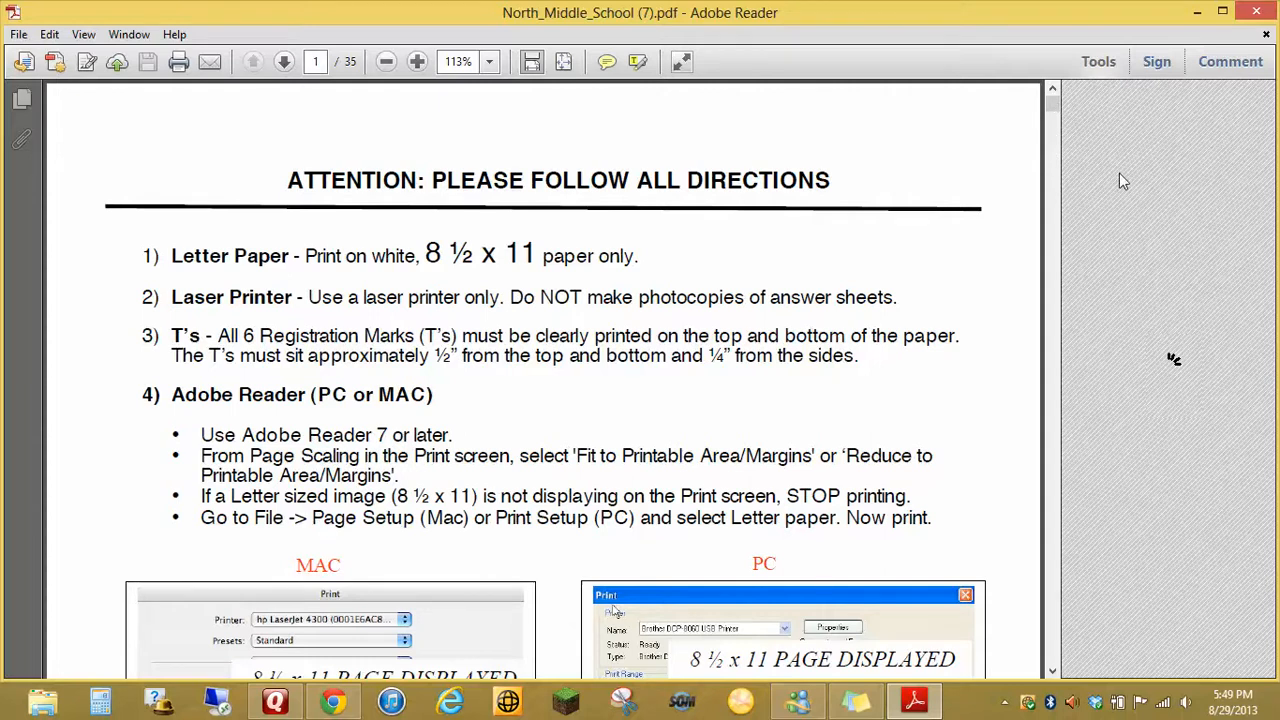
mouse_move(1051, 99)
left_mouse_down()
mouse_move(1052, 172)
mouse_move(1054, 160)
left_mouse_up()
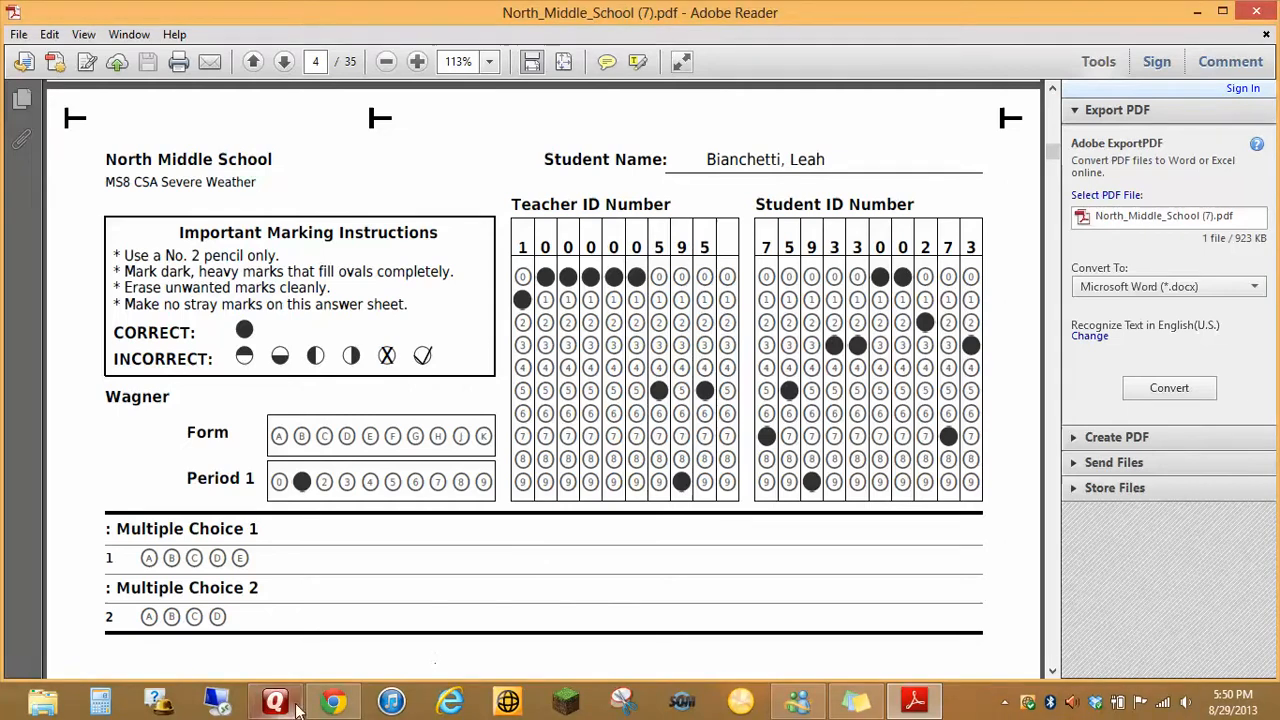
left_click(333, 703)
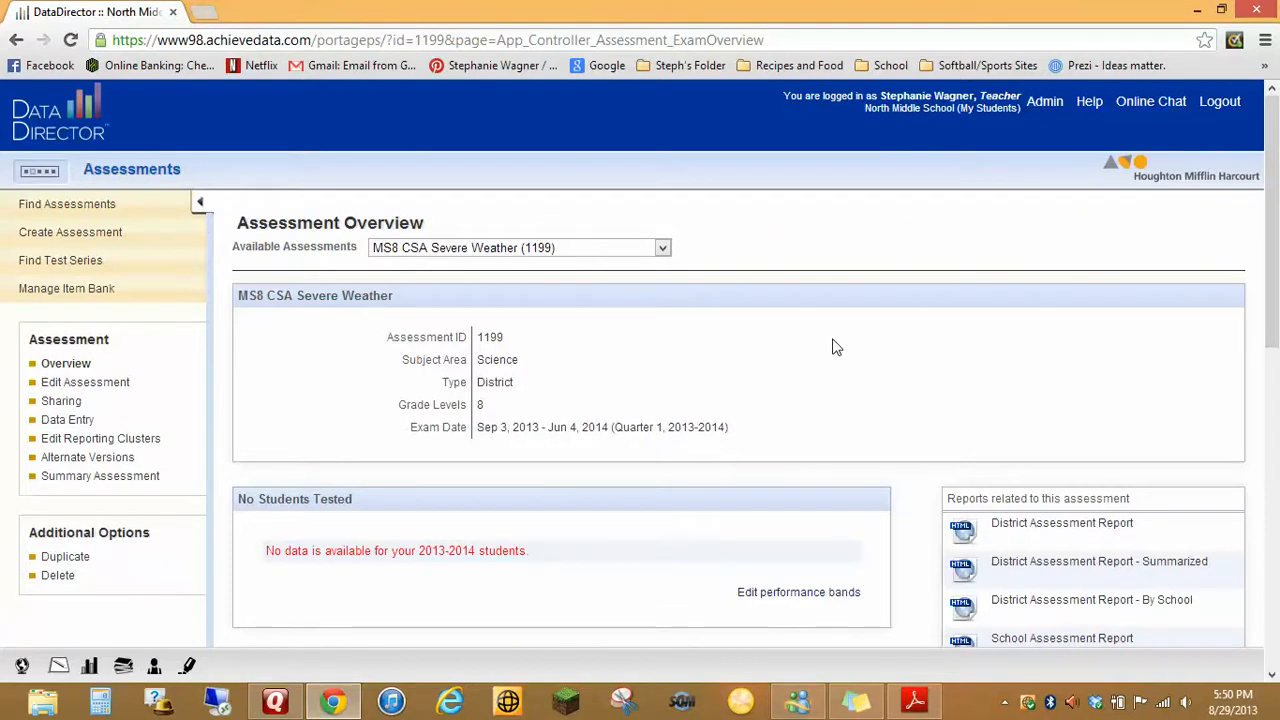
Step: Go to the assessment search and add grade 8 to the grade level filter
left_click(40, 204)
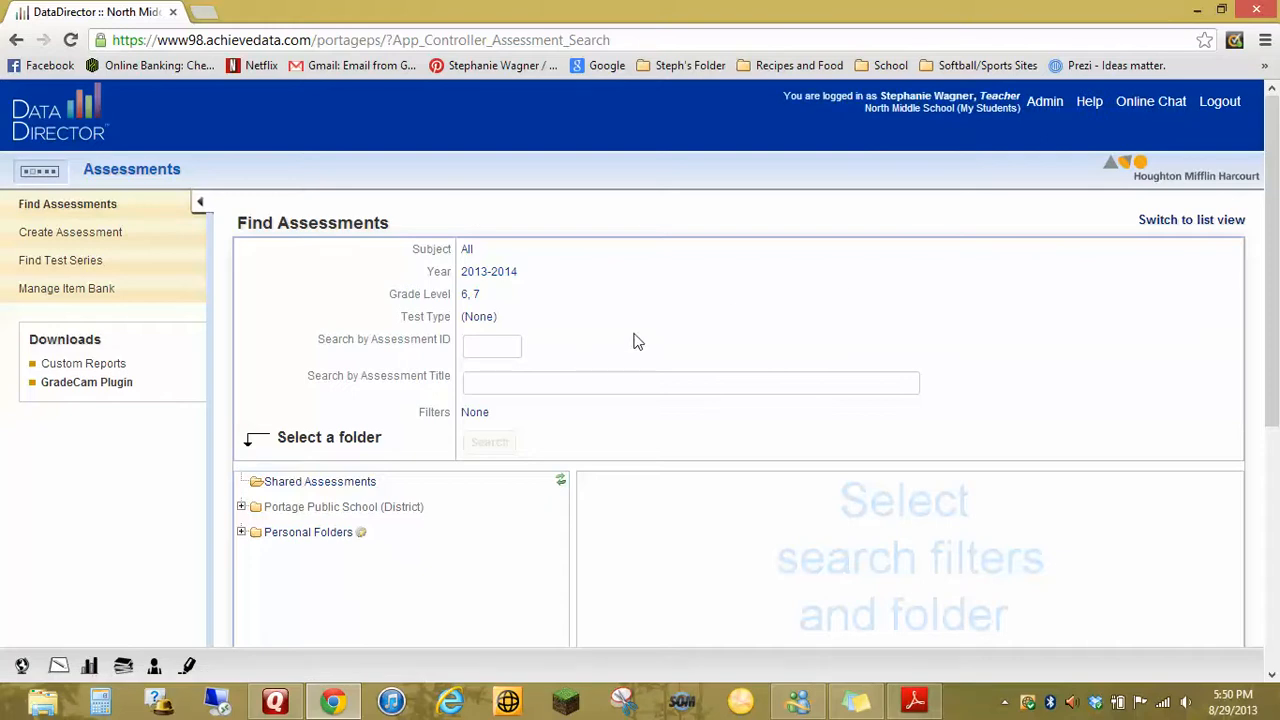
left_click(477, 300)
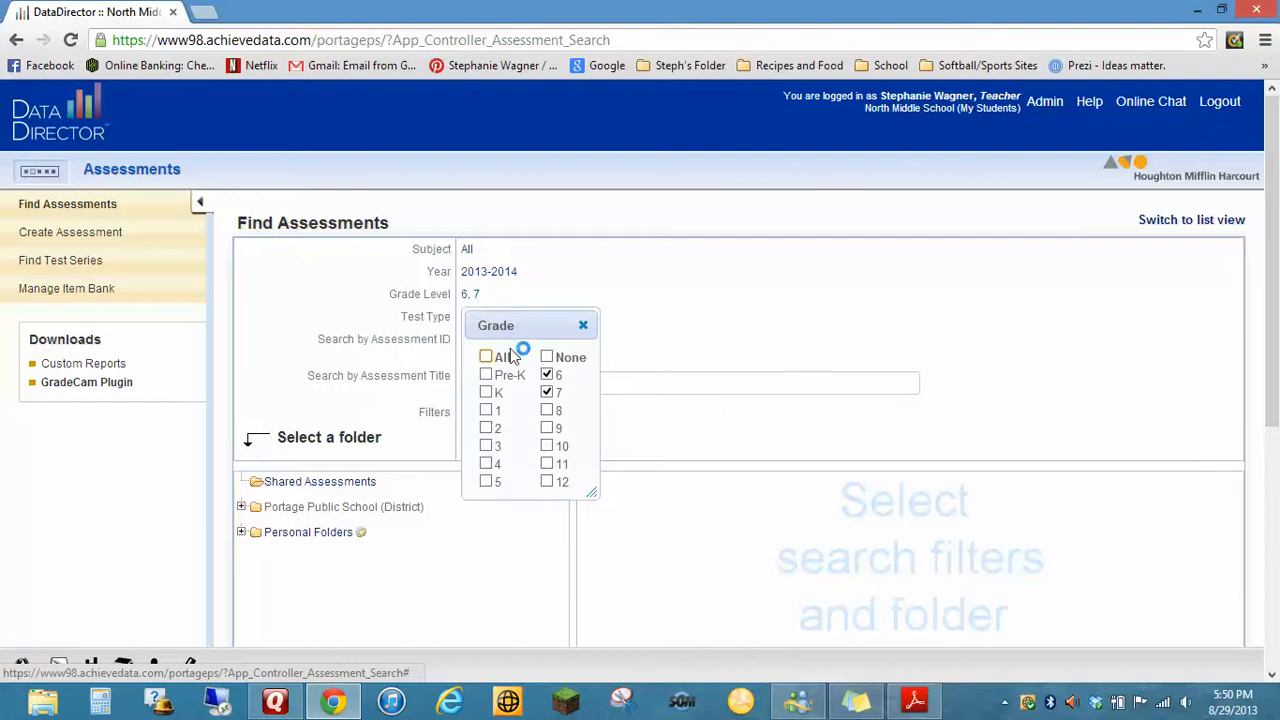
left_click(548, 411)
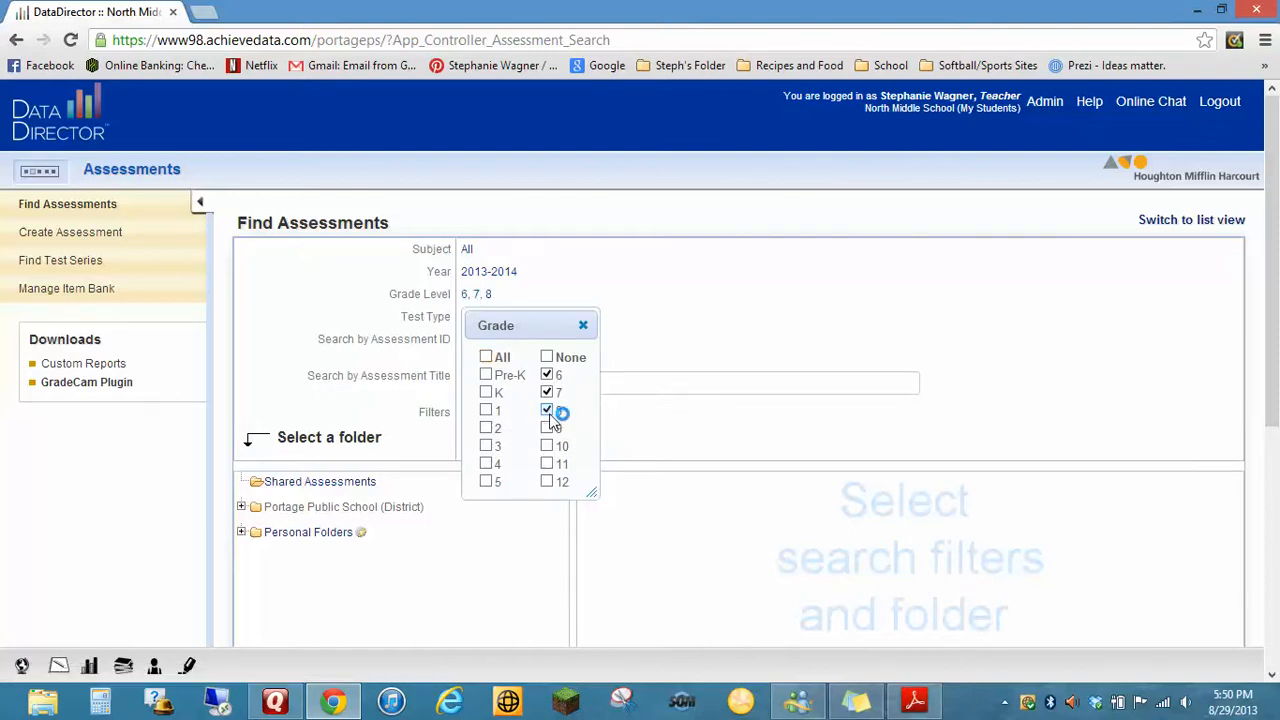
left_click(584, 327)
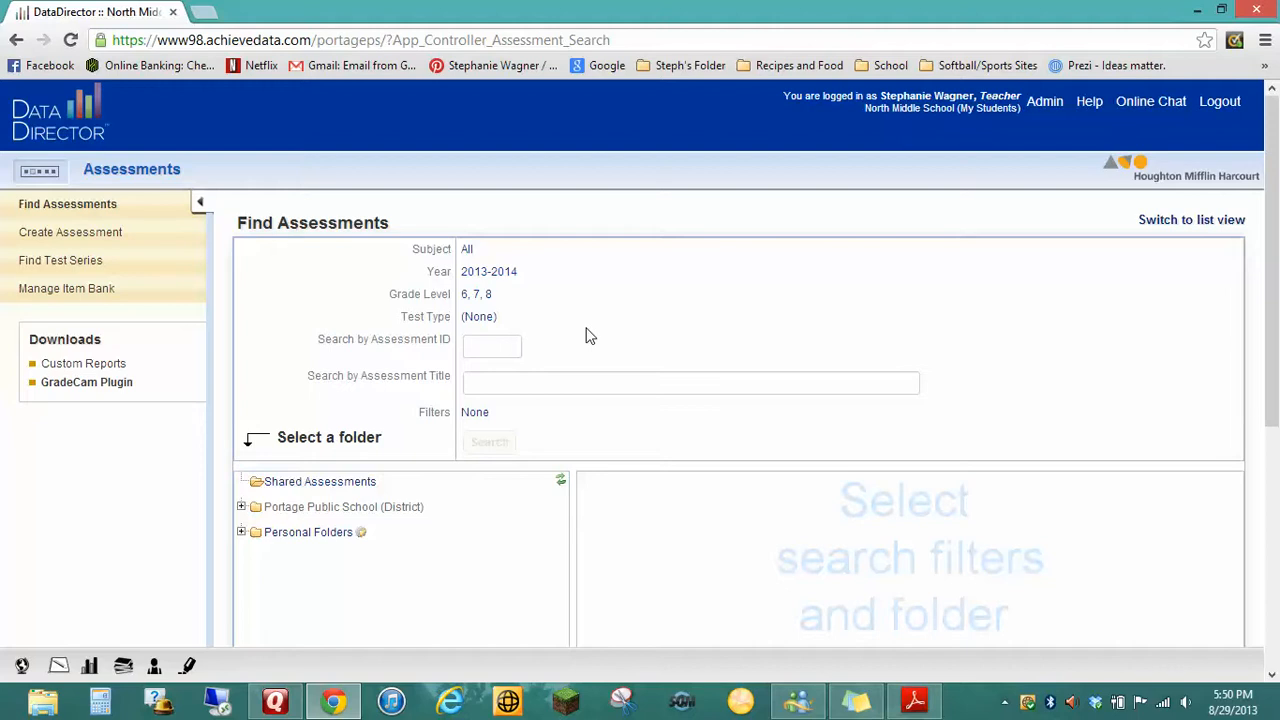
Step: Find assessment ID 1199 in the Personal Folders, open it and look through its overview down to the downloadable materials
left_click(481, 345)
type("1129")
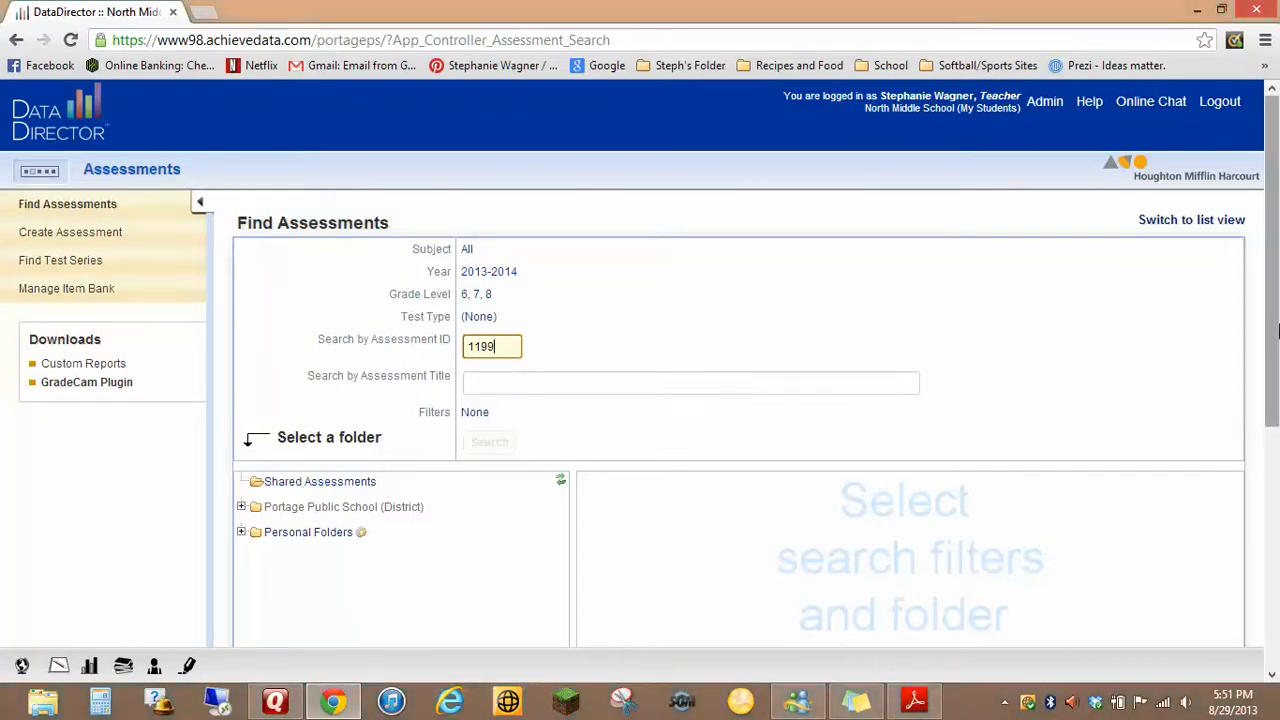
left_click_drag(1277, 294, 1277, 339)
left_click(274, 456)
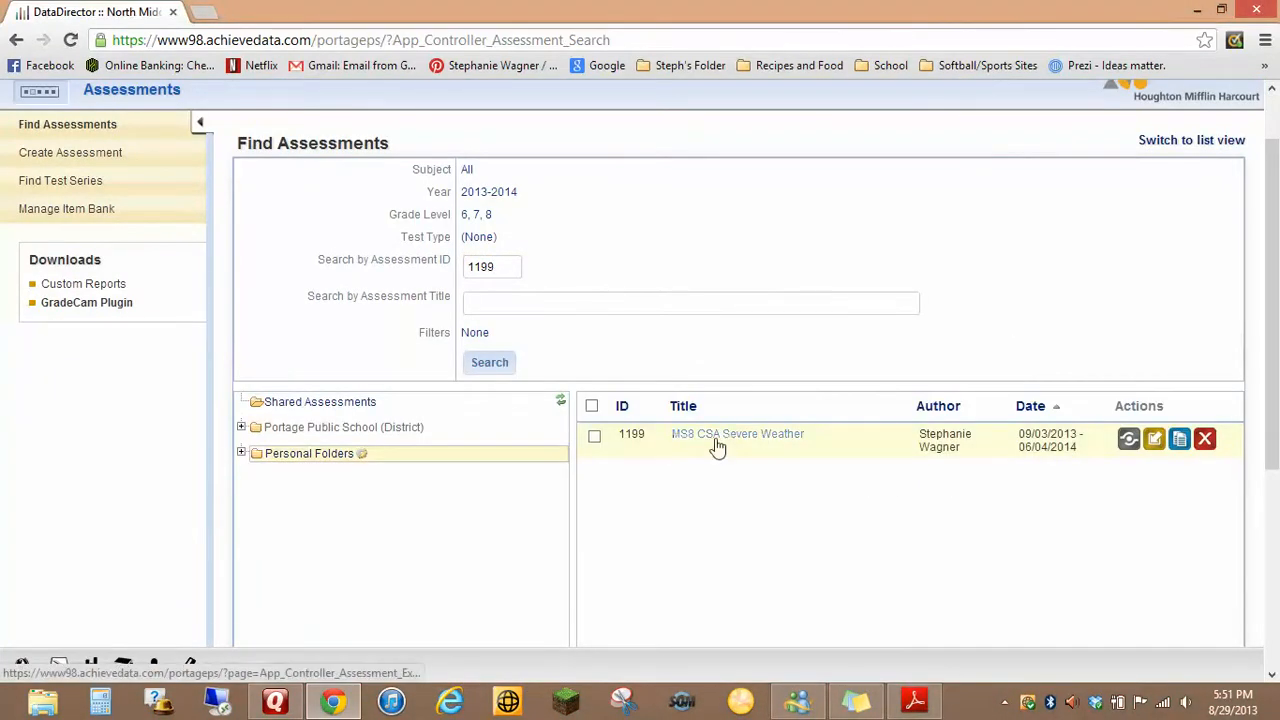
left_click(716, 440)
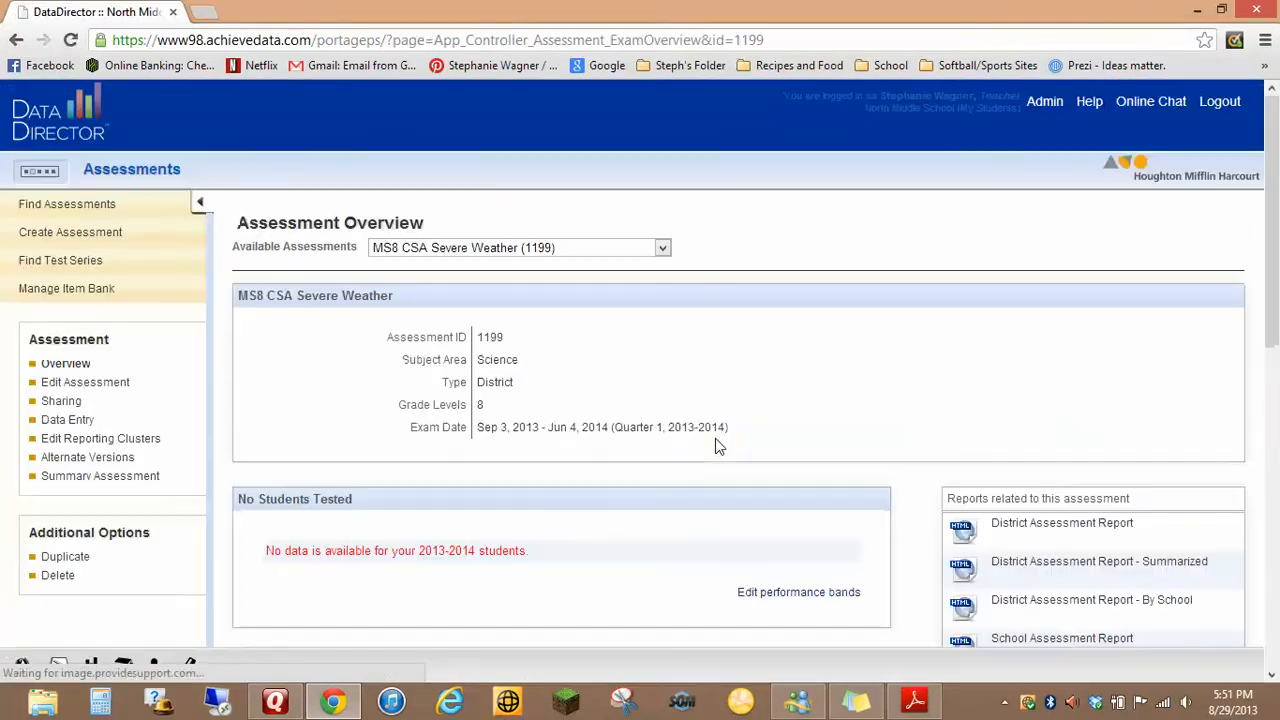
left_click_drag(1272, 140, 1275, 432)
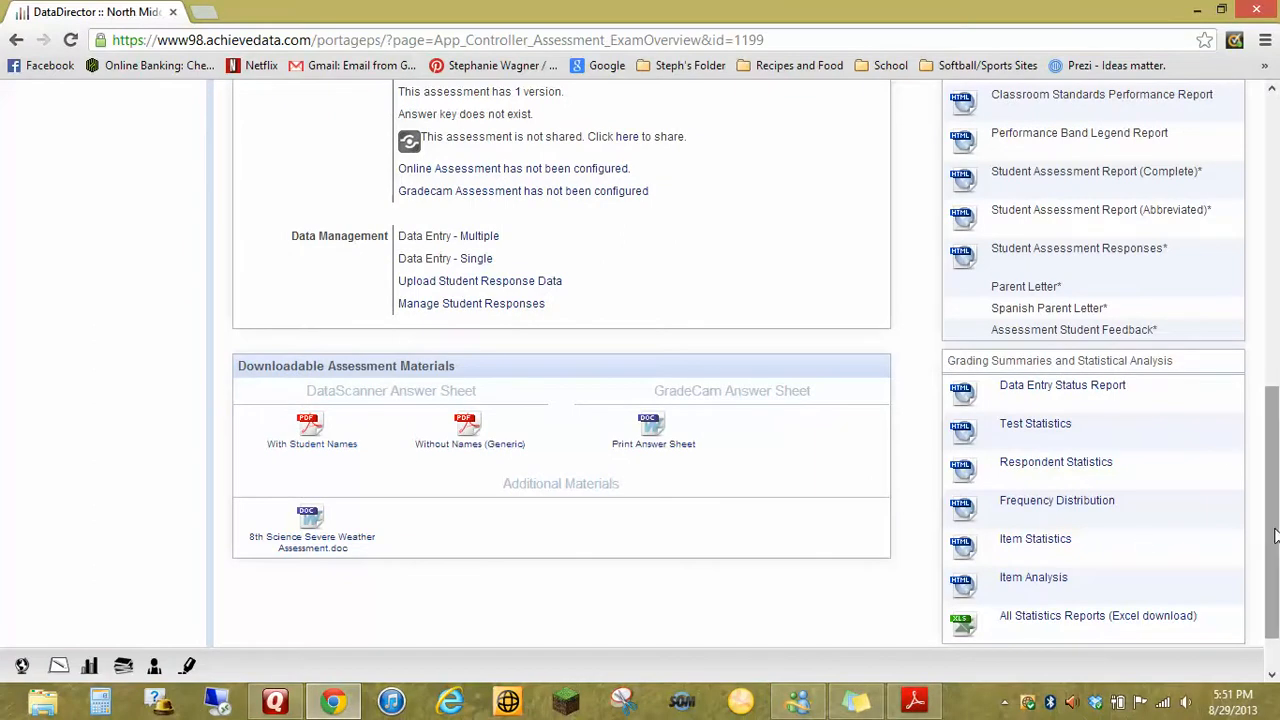
left_click_drag(1275, 537, 1277, 168)
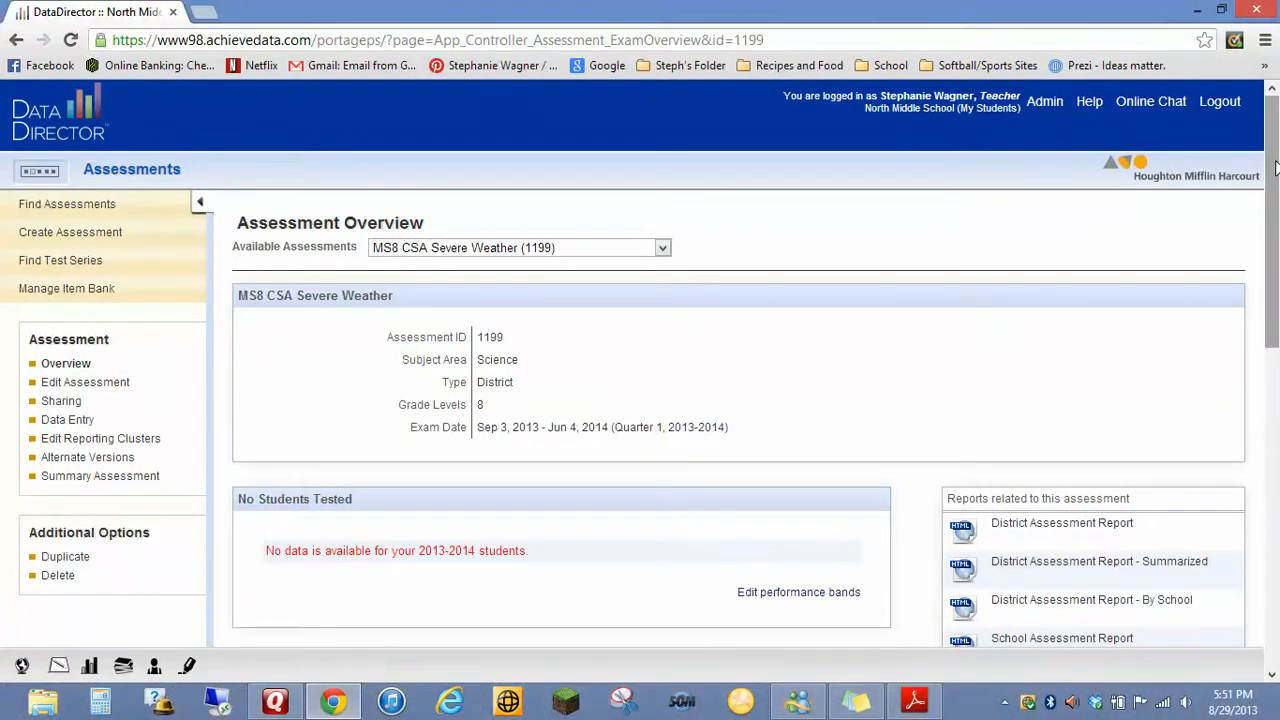
Step: Edit the assessment's performance bands and start a new band titled "sw" for the Overall Exam reporting cluster
scroll(1040, 250, "down", 1)
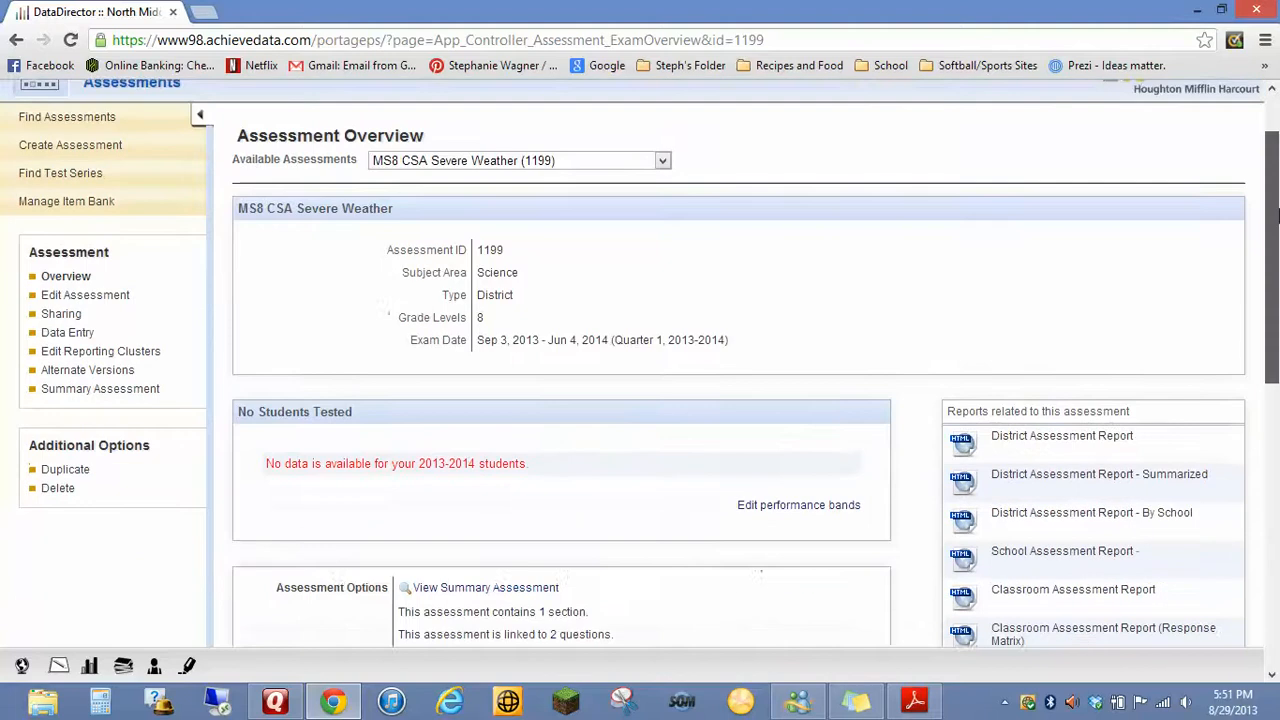
left_click(789, 474)
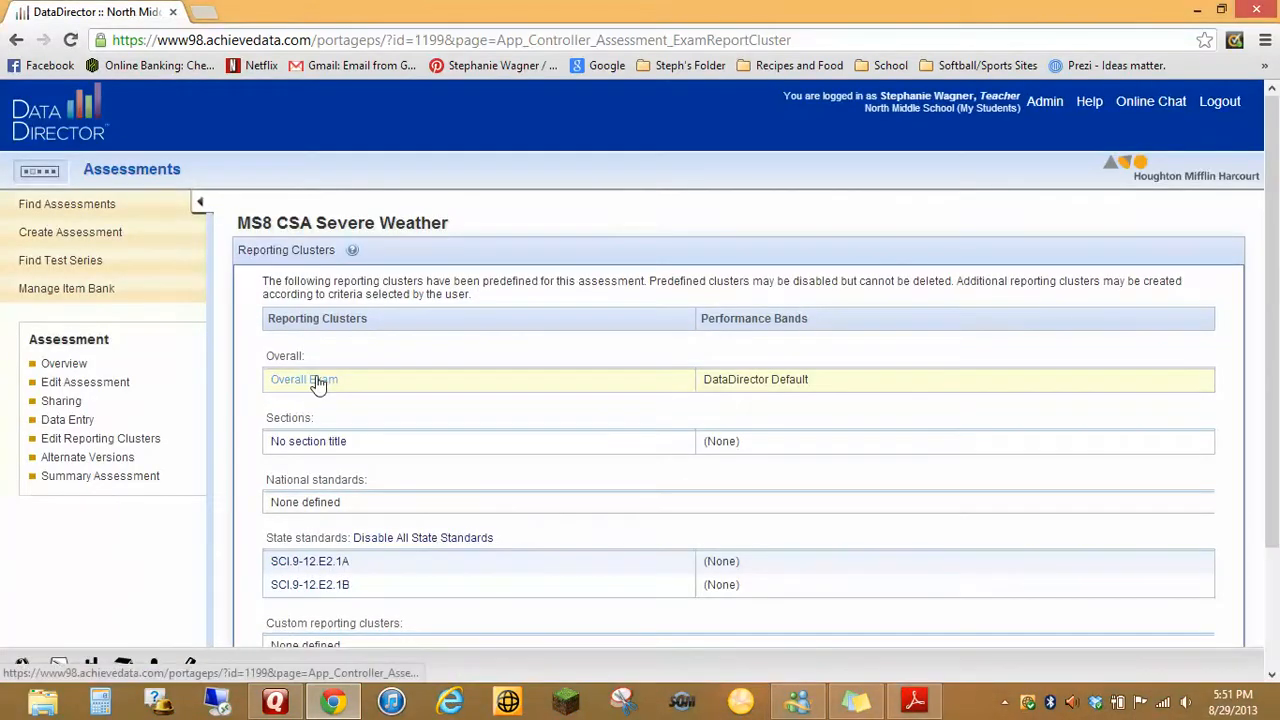
left_click(314, 381)
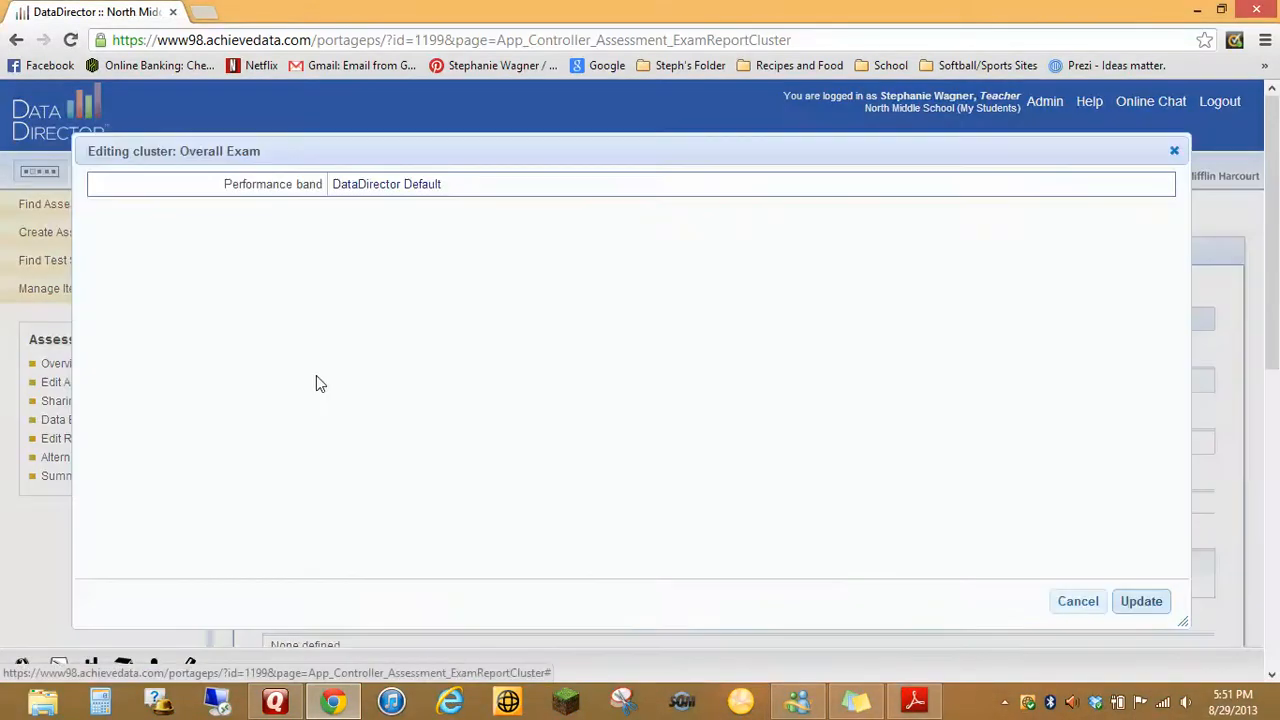
left_click(438, 190)
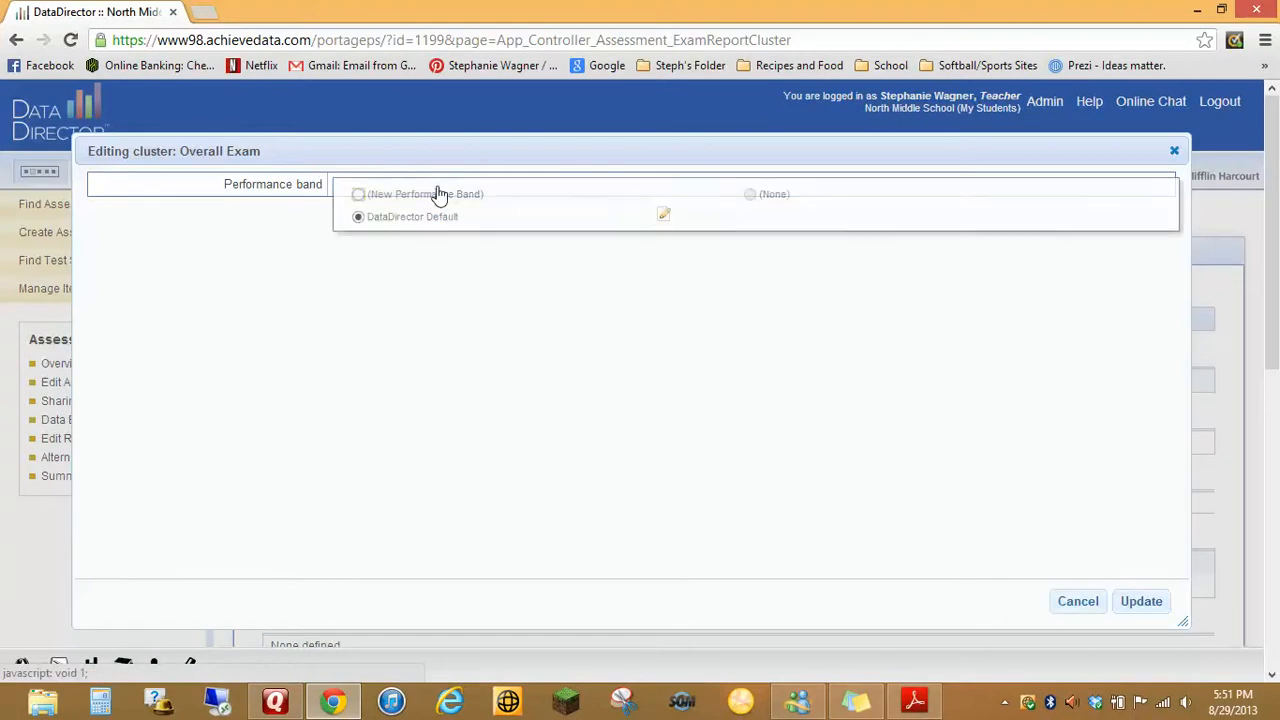
left_click(358, 195)
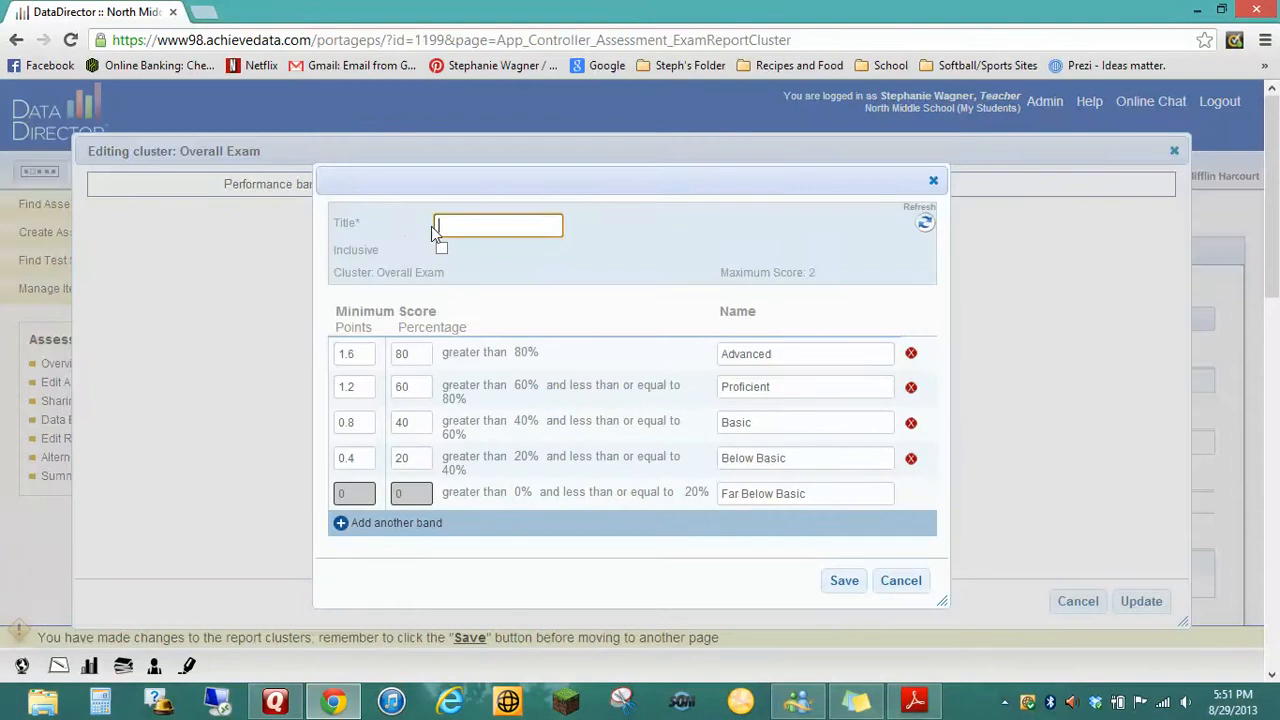
type("sw")
Step: Set the minimum percentages to 95 for Advanced, 80 for Proficient, 70 for Basic and 1 for Below Basic, and save the band
left_click_drag(420, 354, 390, 354)
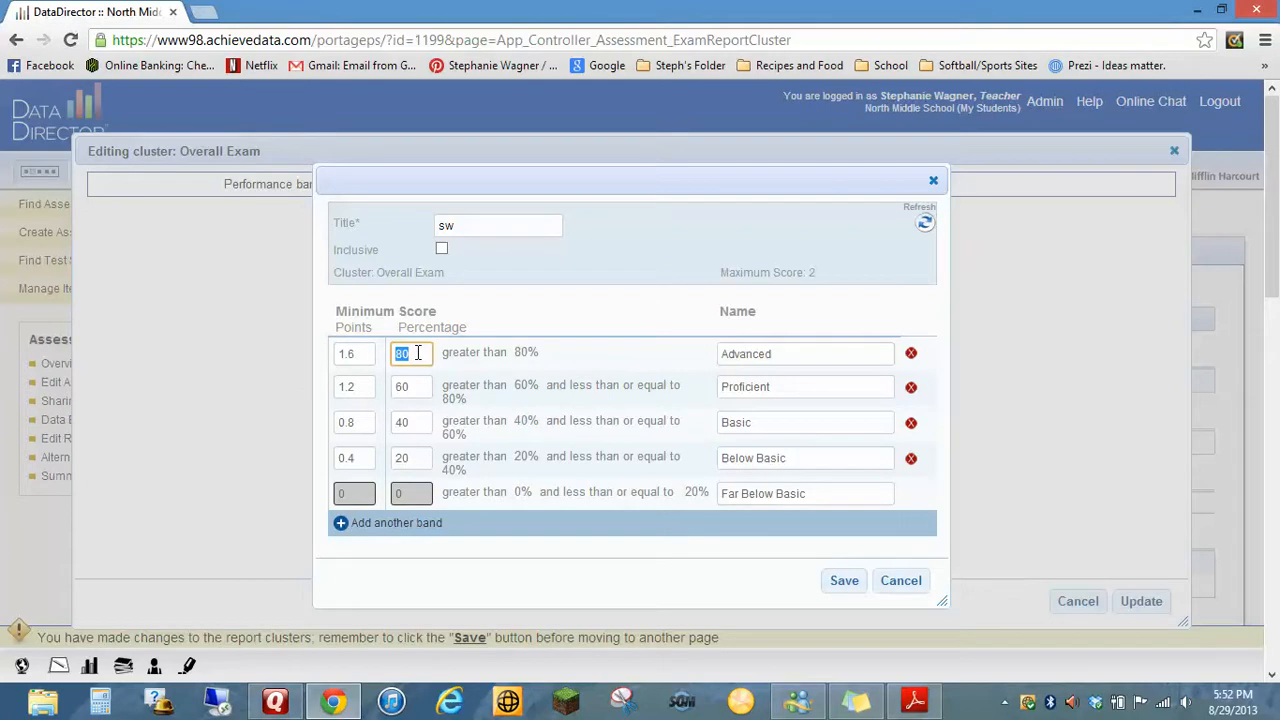
type("95")
left_click(408, 386)
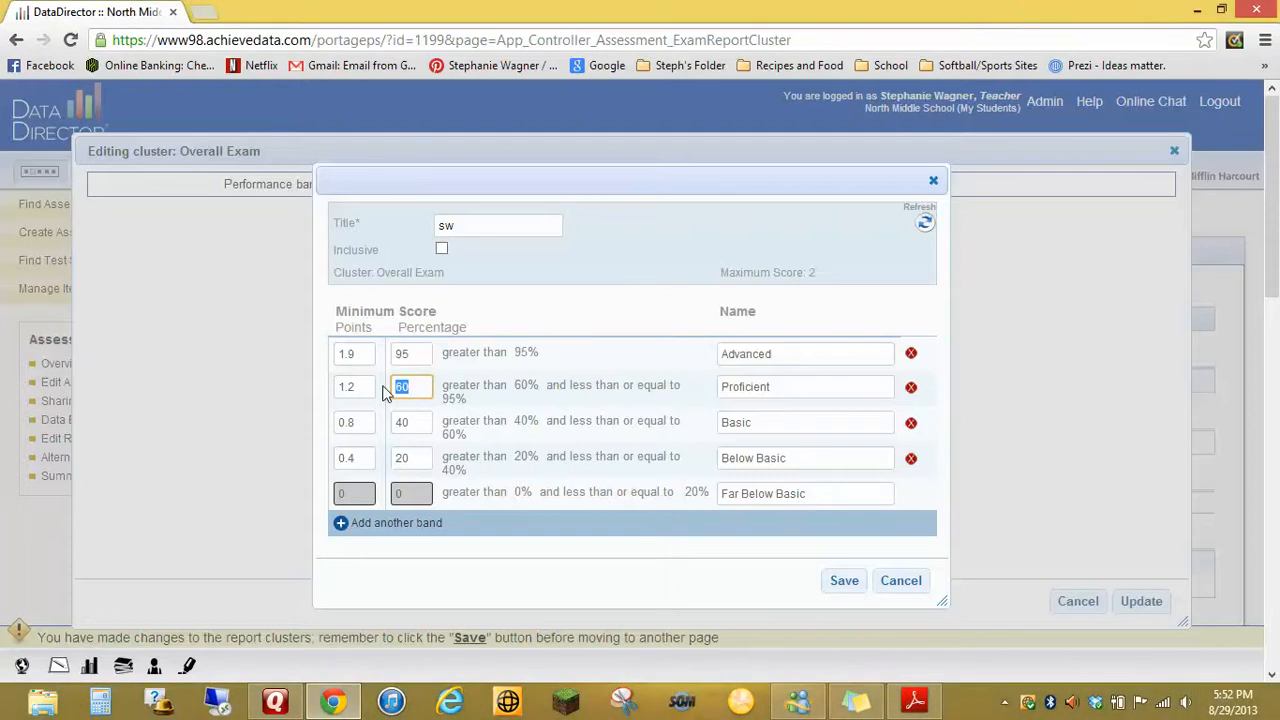
type("8")
left_click(413, 422)
type("70")
left_click(418, 457)
type("1")
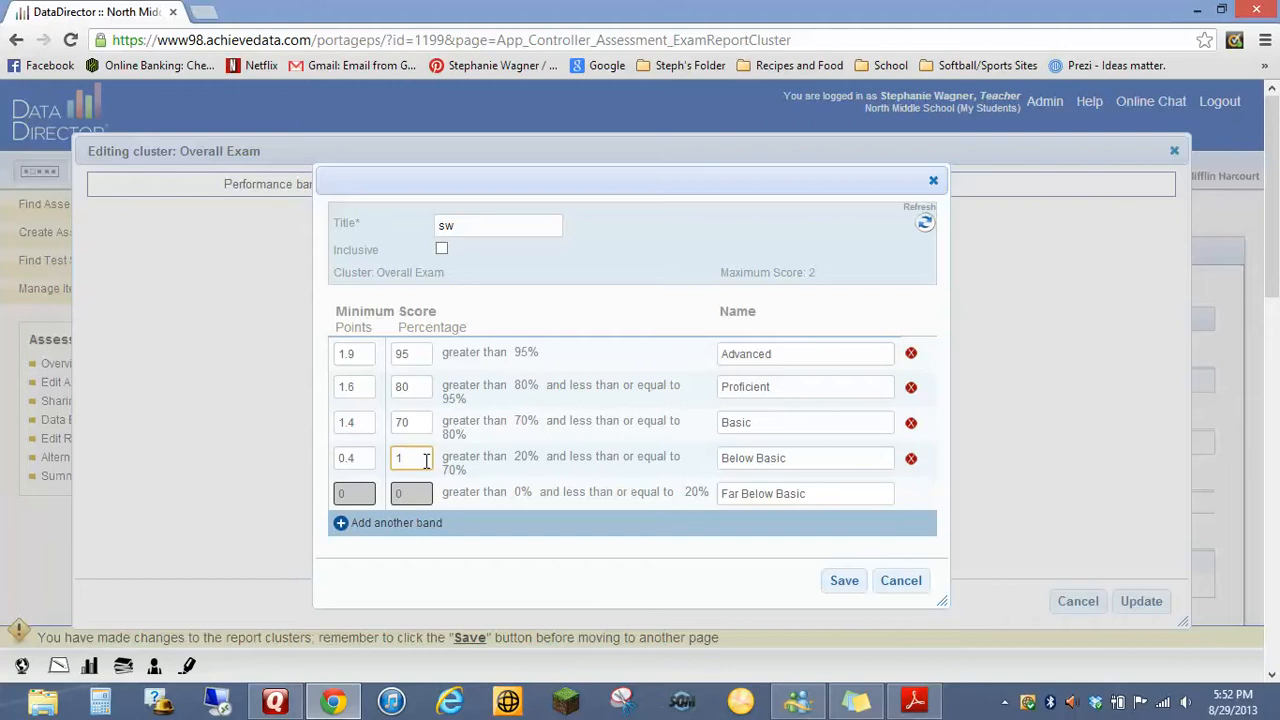
left_click(845, 582)
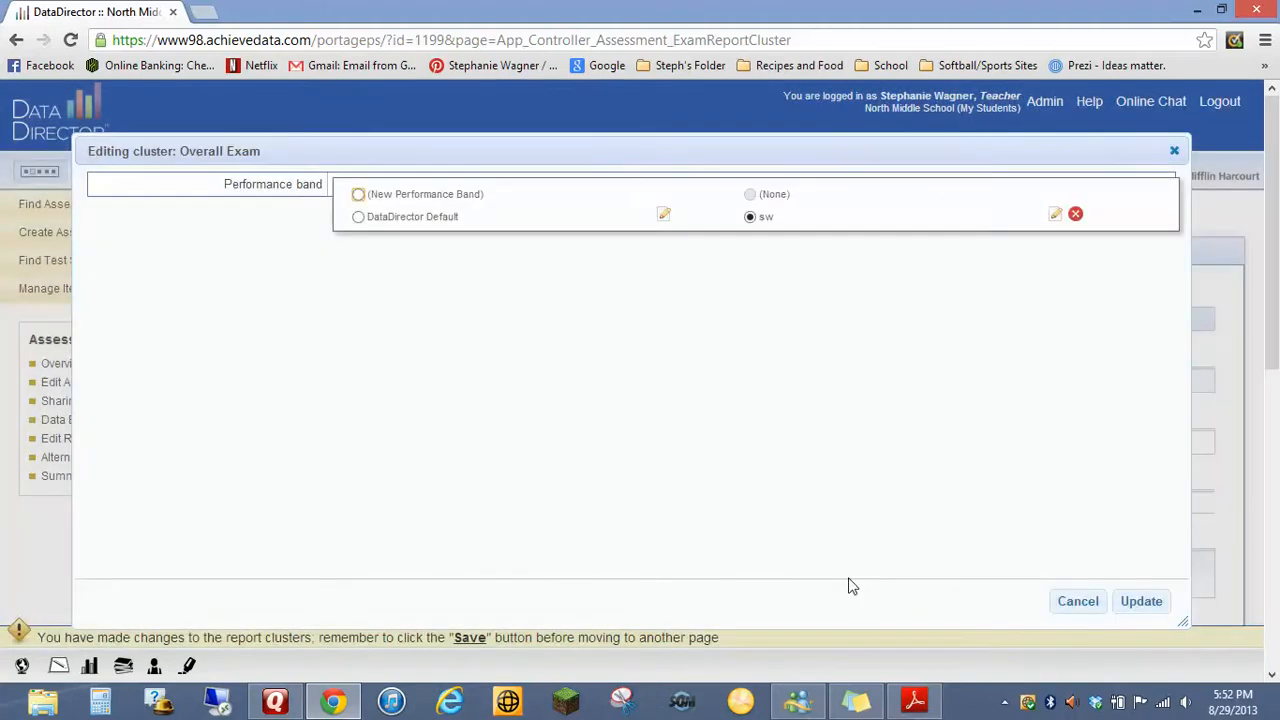
Step: Apply the sw performance band to the Overall Exam cluster and save the reporting clusters
left_click(1142, 601)
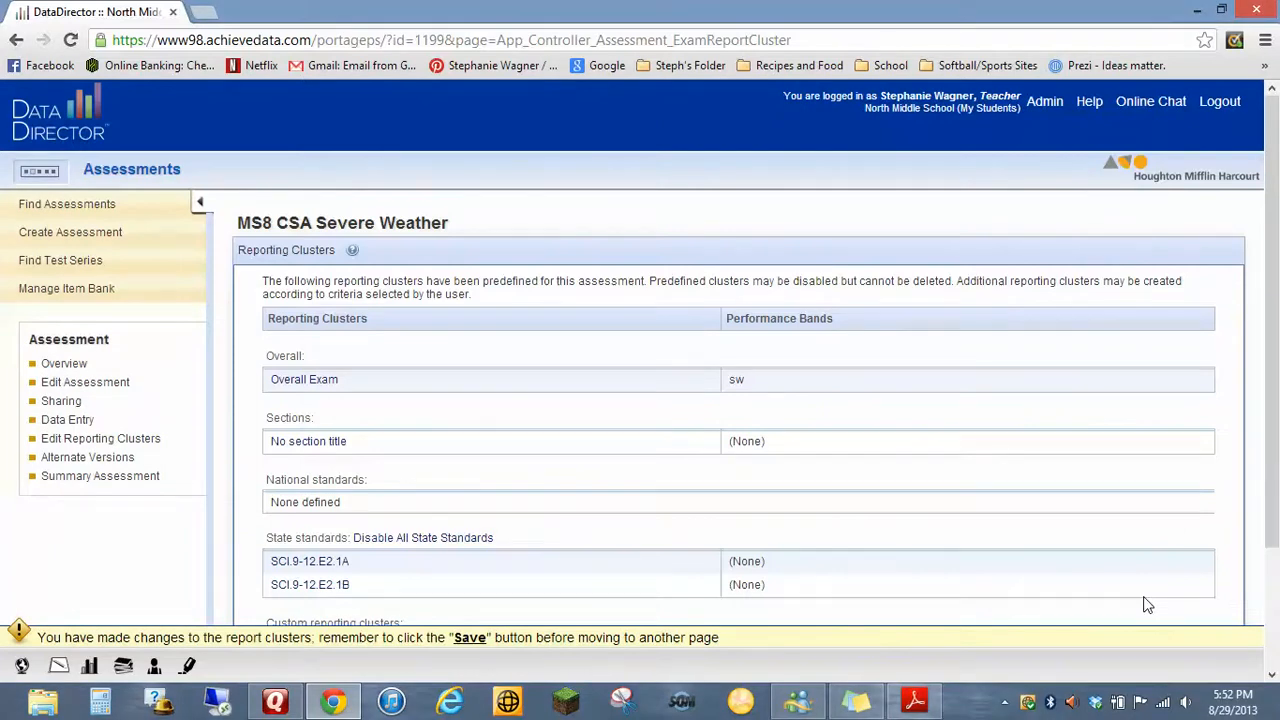
scroll(1147, 605, "down", 2)
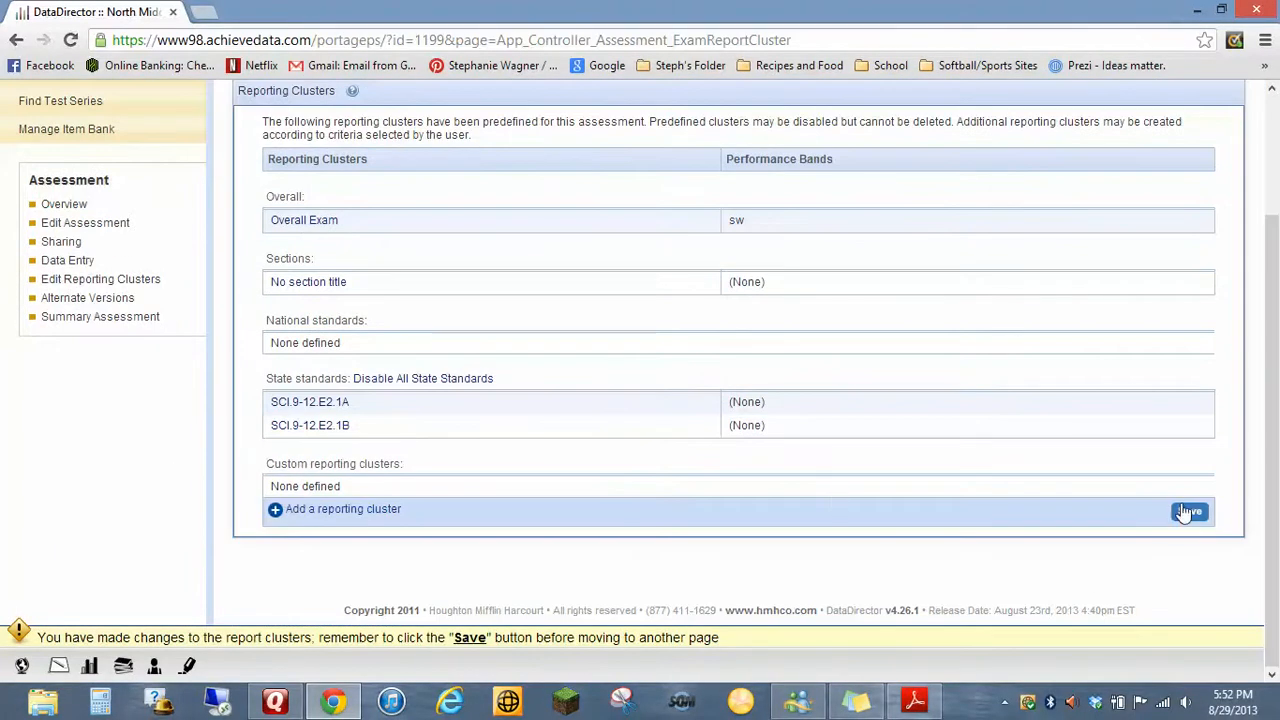
left_click(1186, 512)
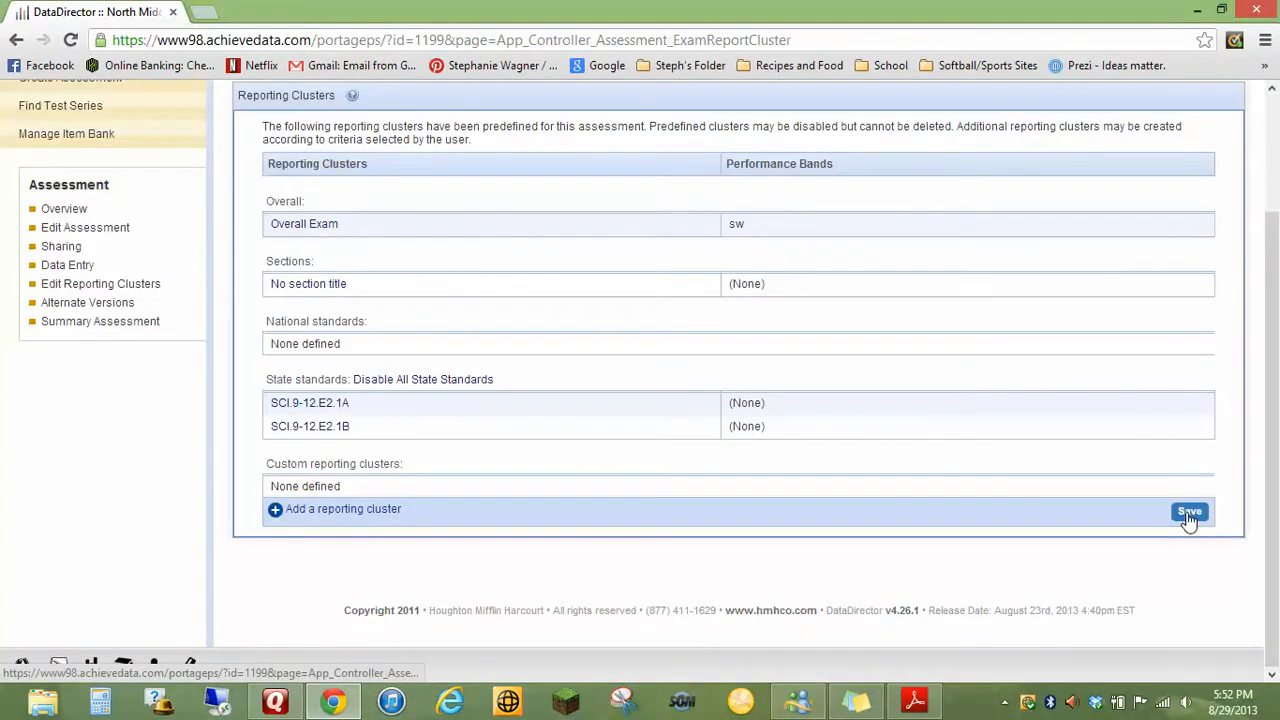
left_click(1187, 512)
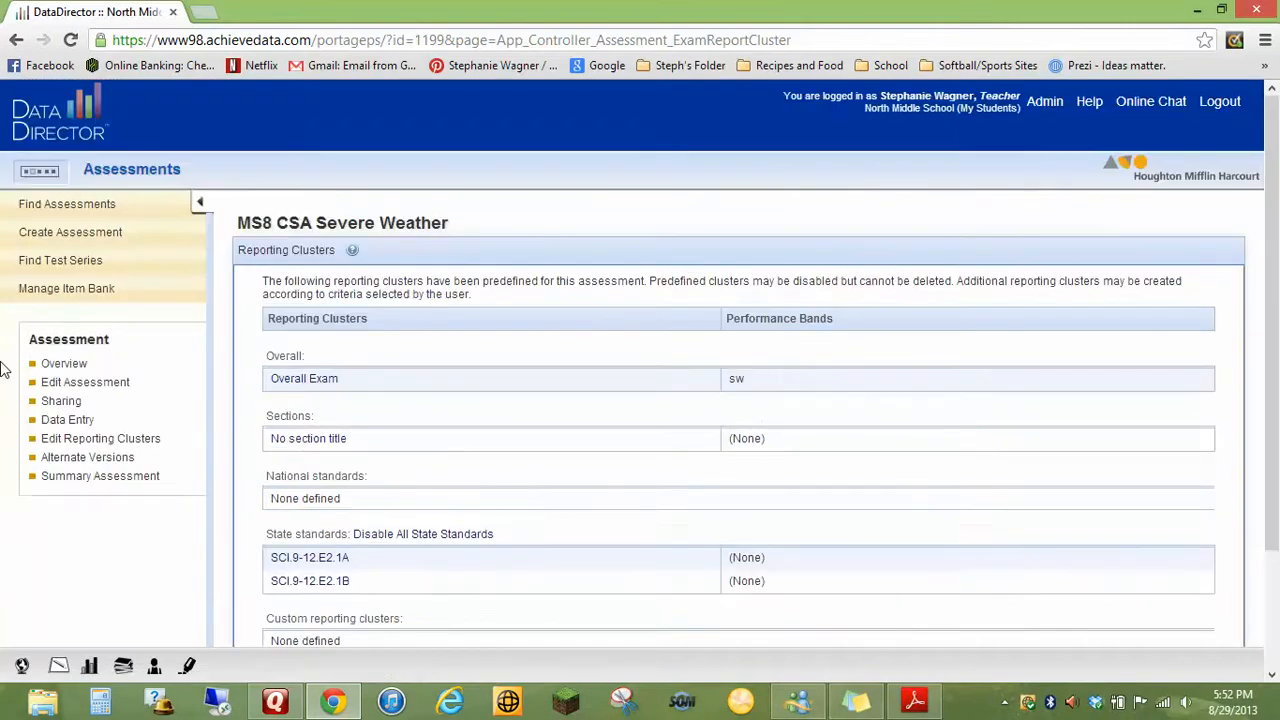
Step: Search the Personal Folders for assessment ID 1199 again, with grade 8 added to the grade level filter
left_click(45, 208)
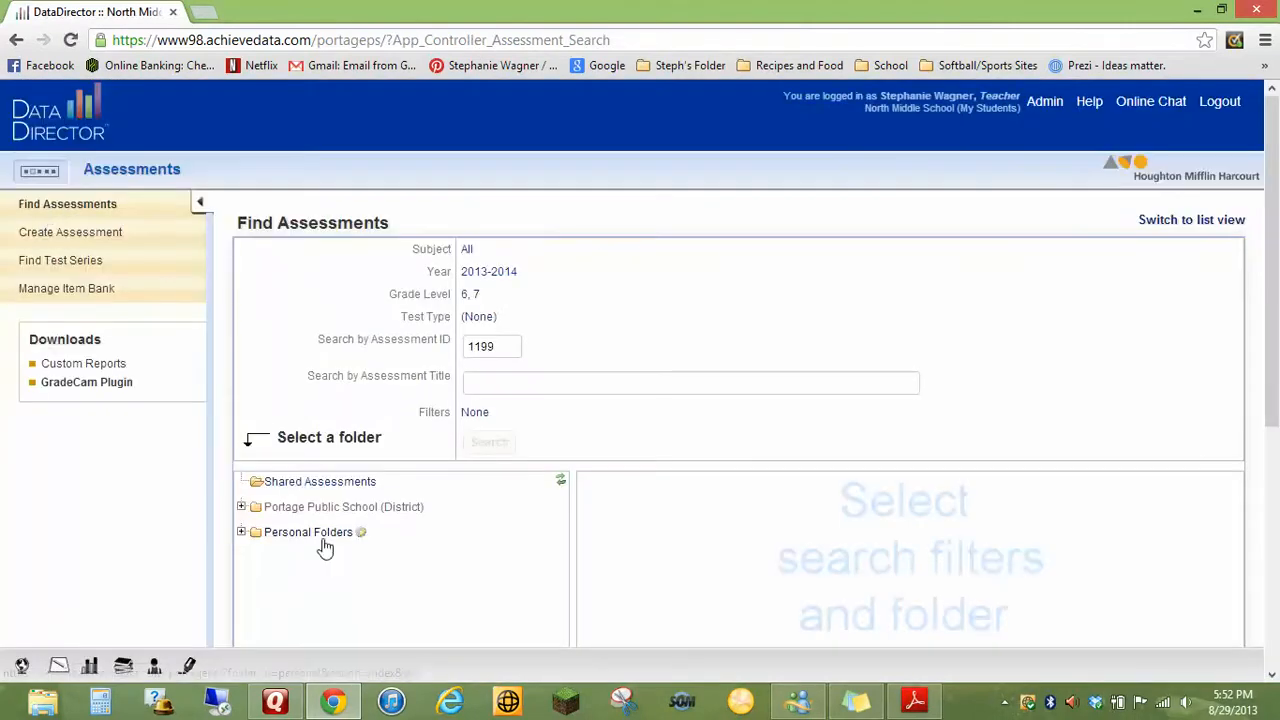
left_click(323, 538)
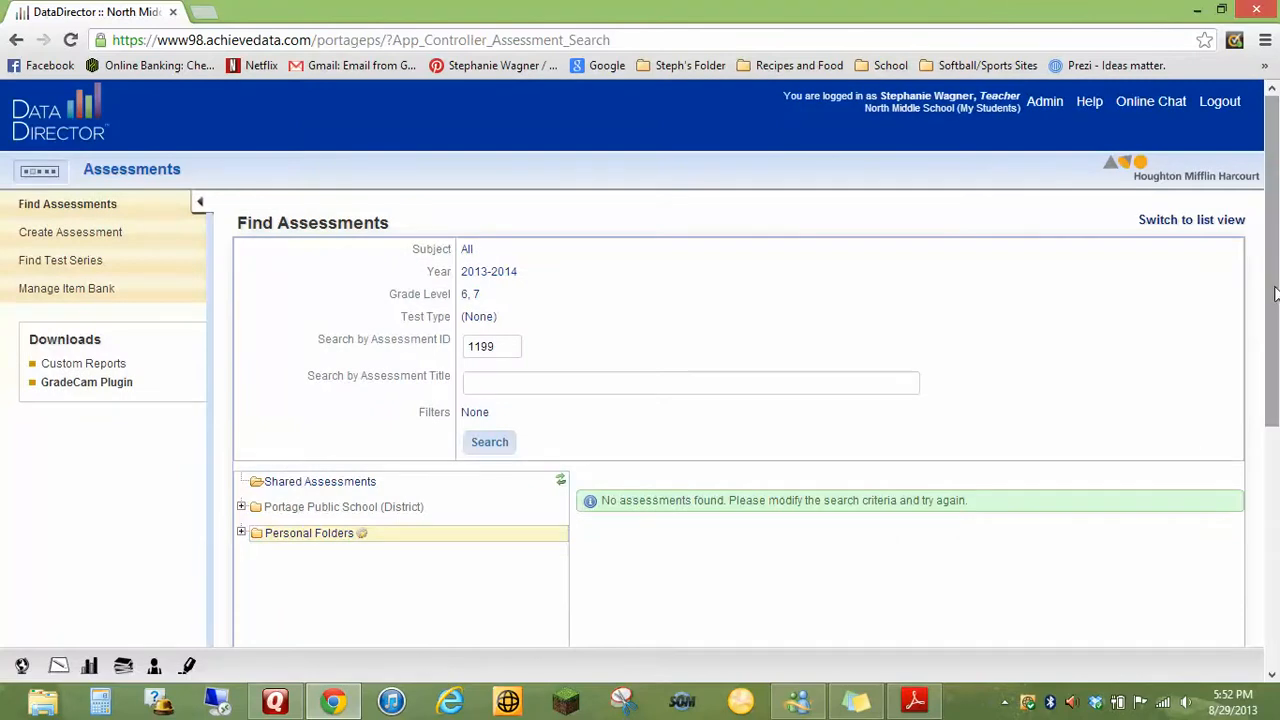
scroll(1275, 293, "down", 2)
left_click(470, 224)
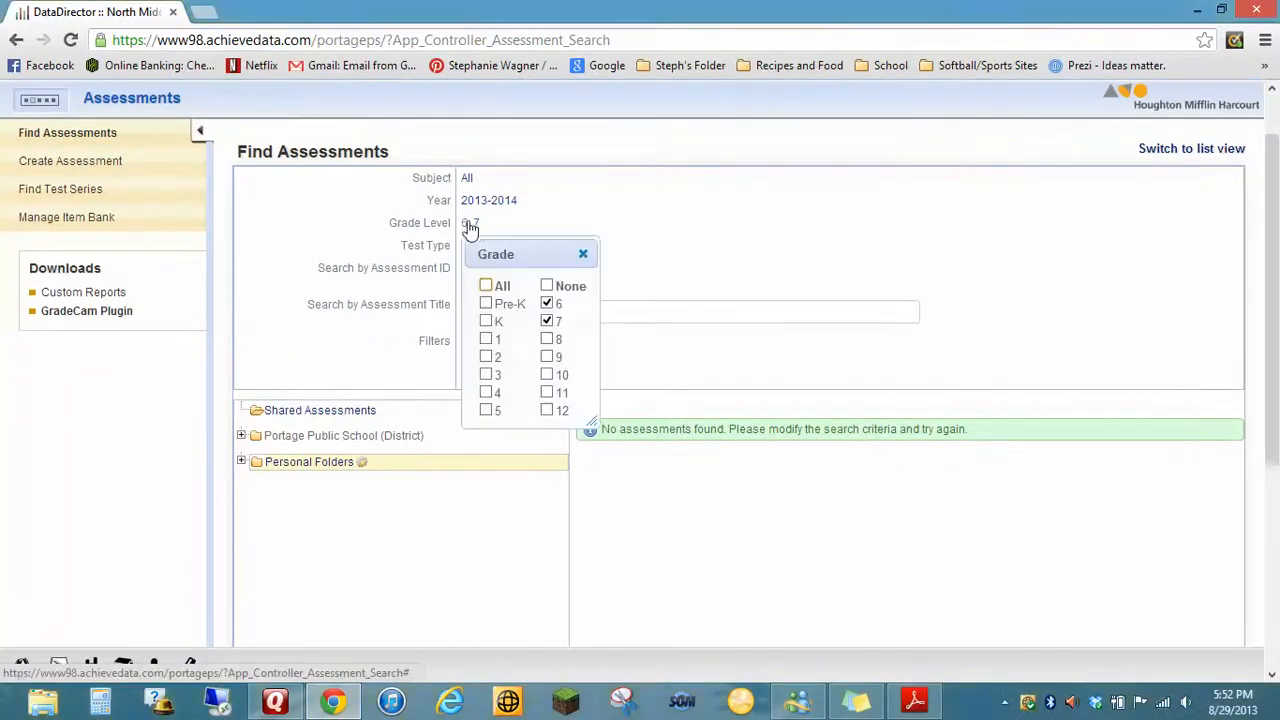
left_click(583, 254)
left_click(489, 371)
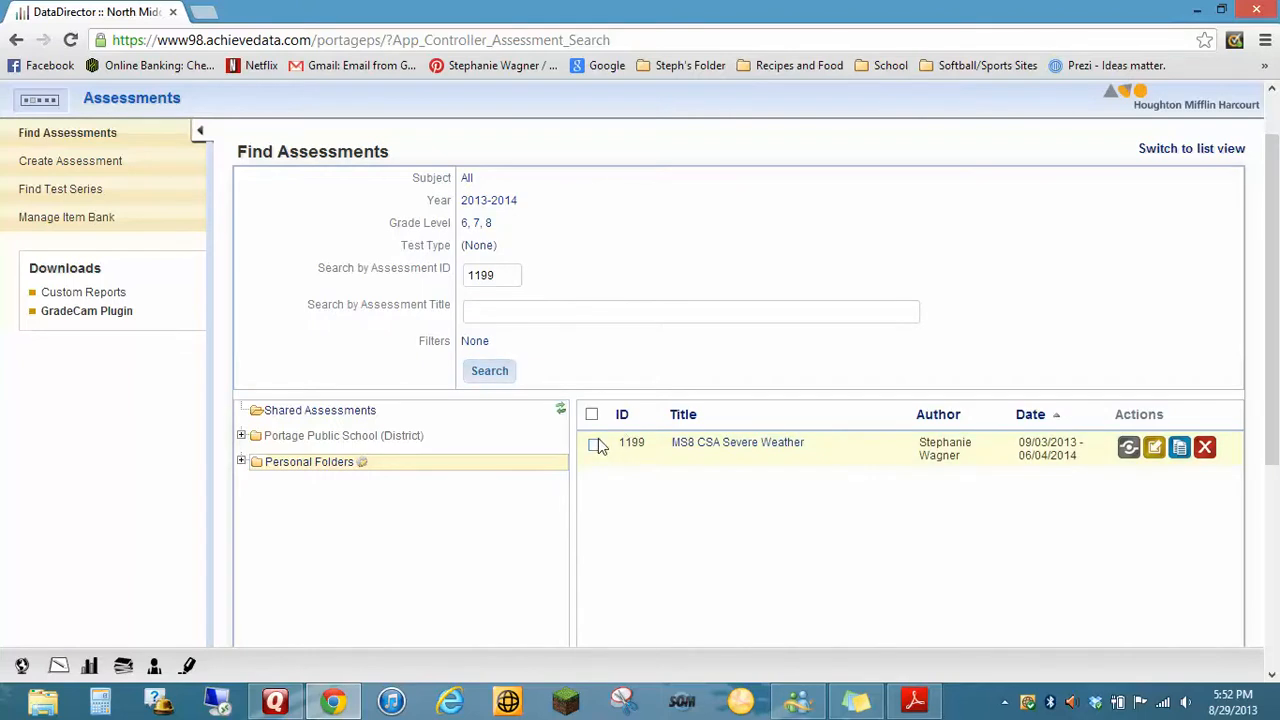
left_click_drag(1275, 320, 1276, 280)
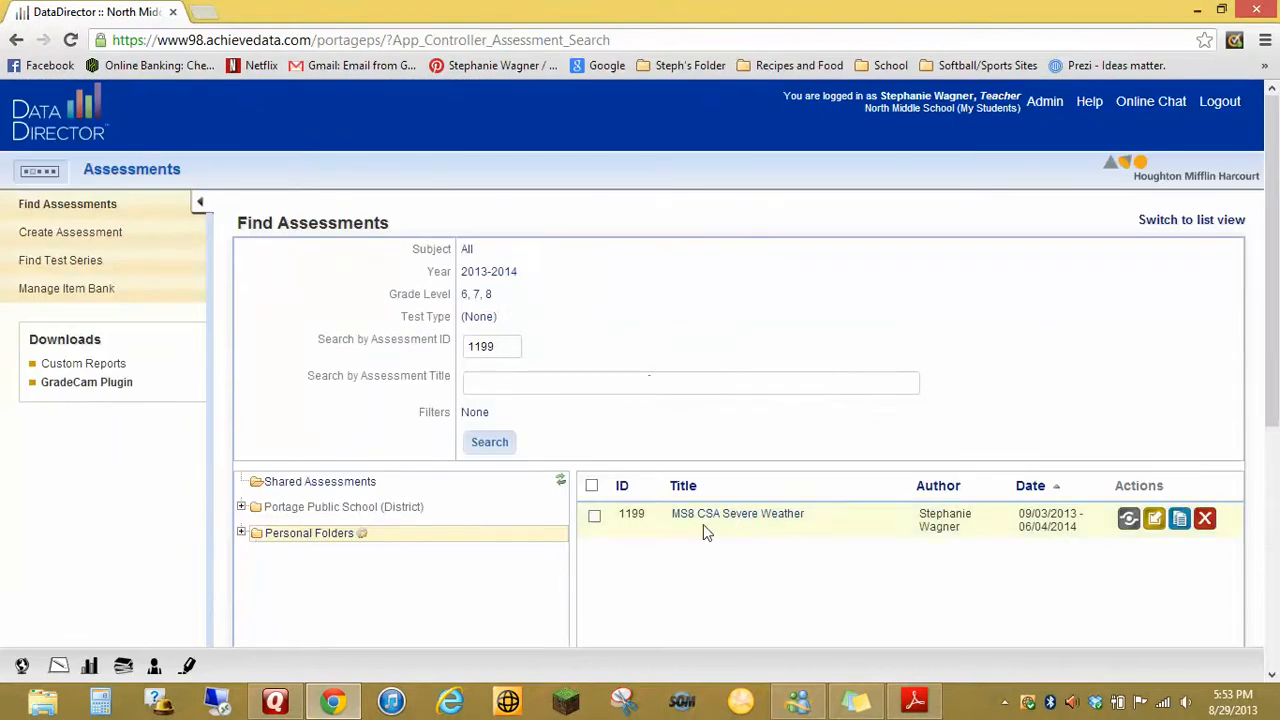